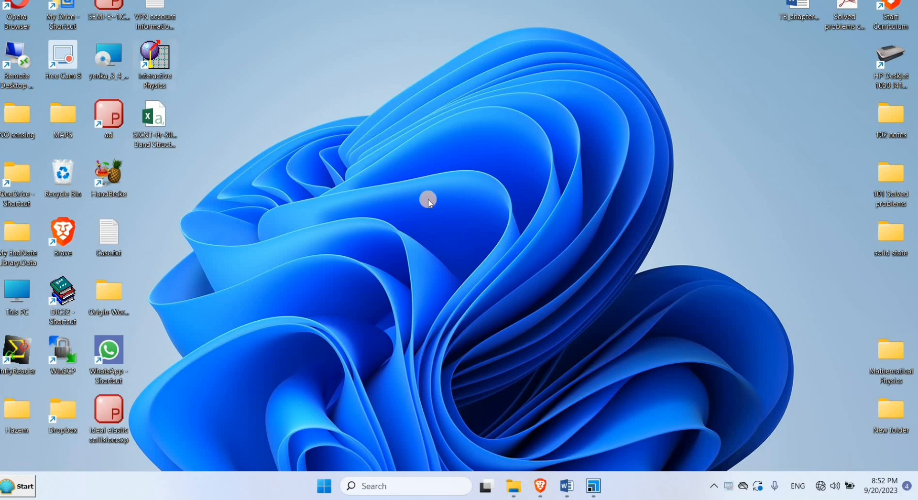
Launch OriginPro 8.5 by searching 'origin' from the Start menu.
click(17, 487)
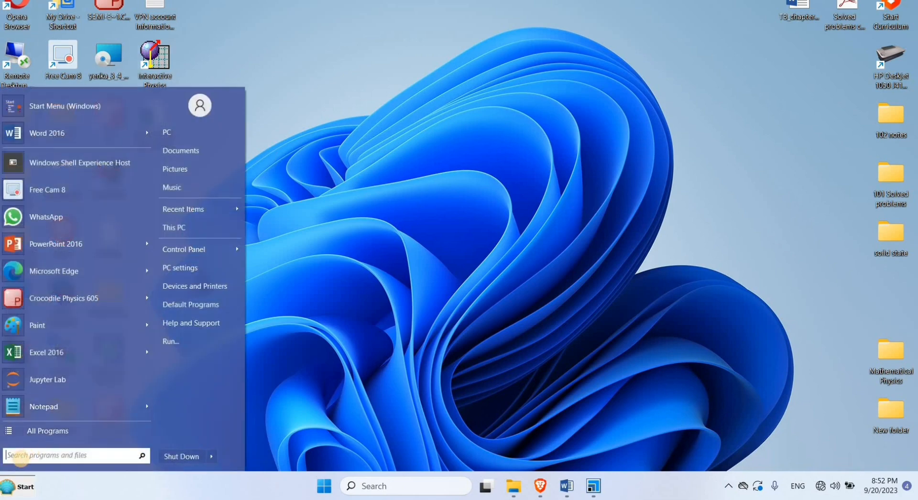
text(origin)
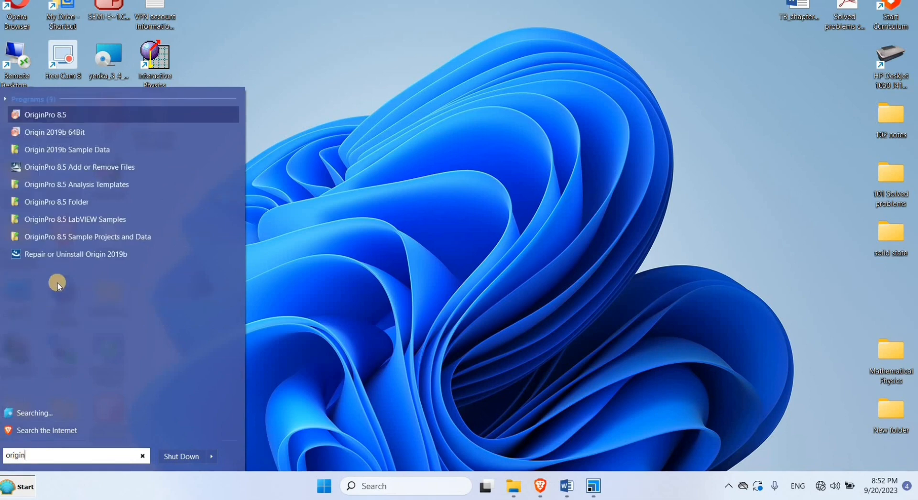
click(57, 115)
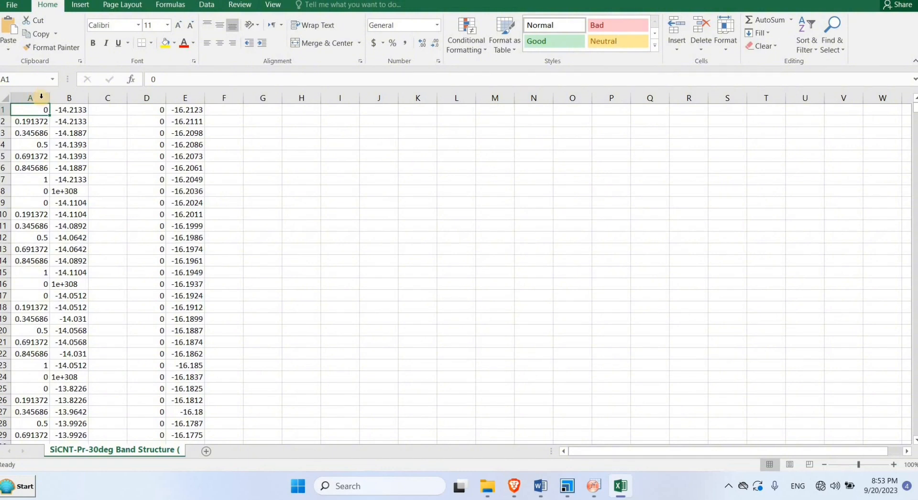
Try selecting data columns in Excel and check Origin's File menu before returning to Excel.
drag(38, 97, 65, 92)
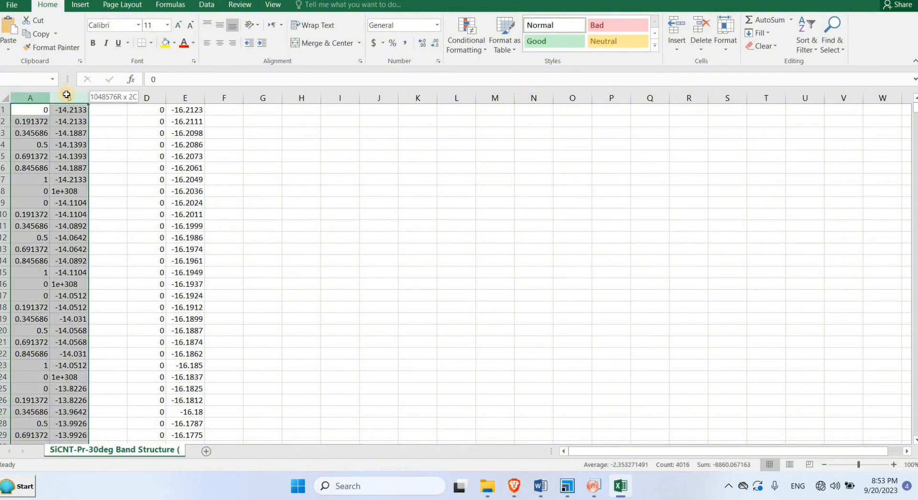
drag(147, 98, 186, 96)
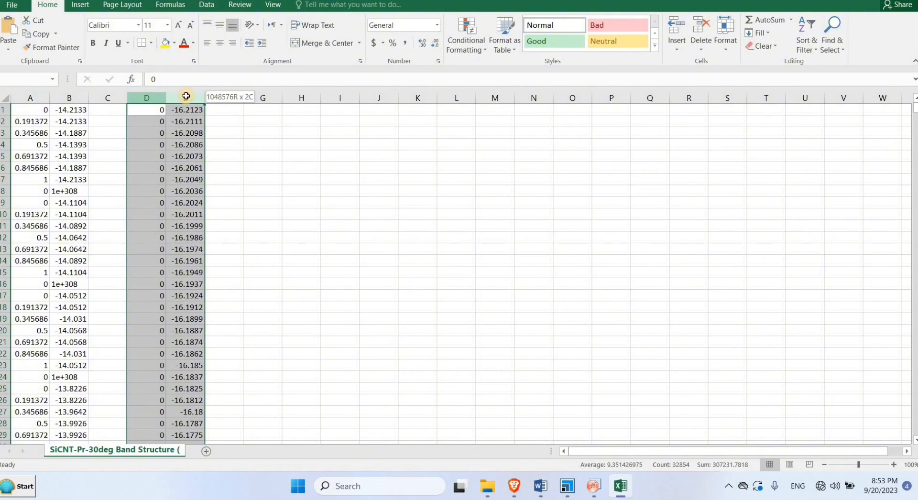
drag(182, 95, 183, 95)
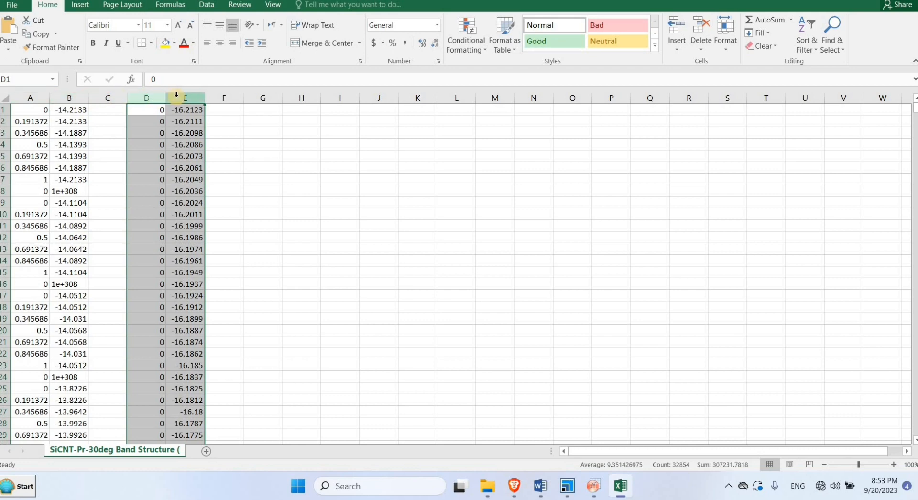
click(236, 145)
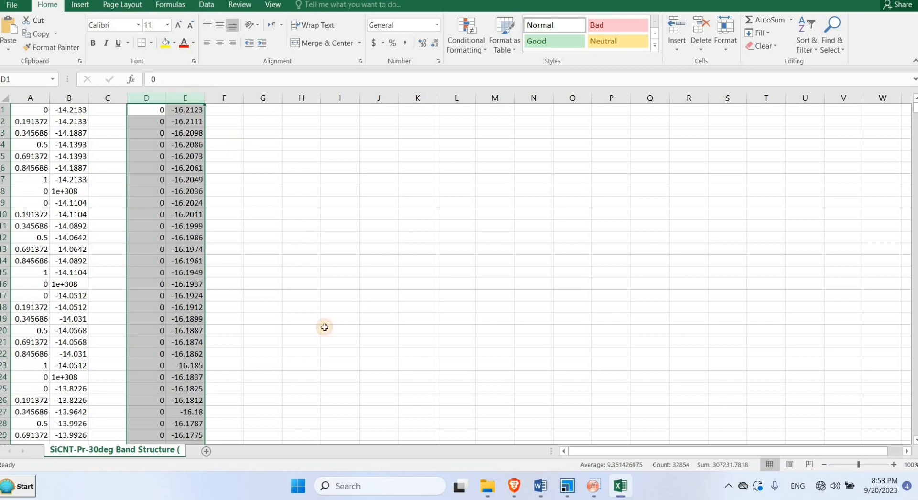
click(593, 492)
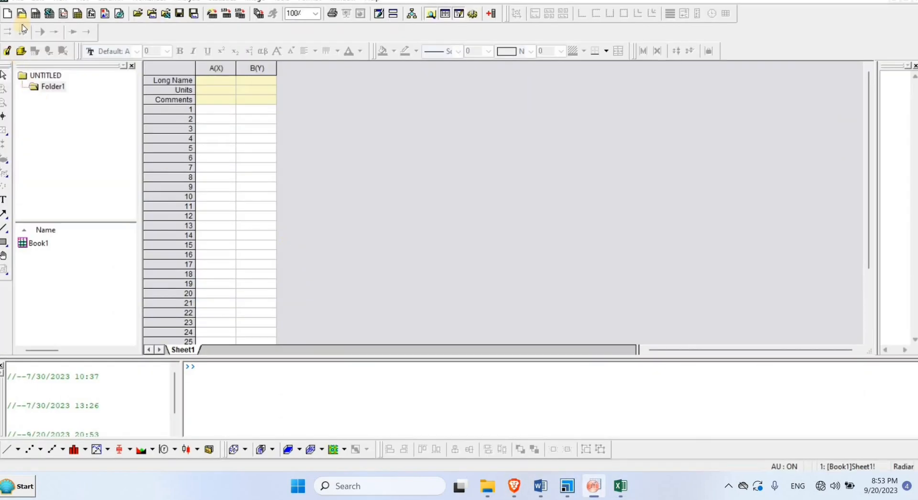
click(18, 1)
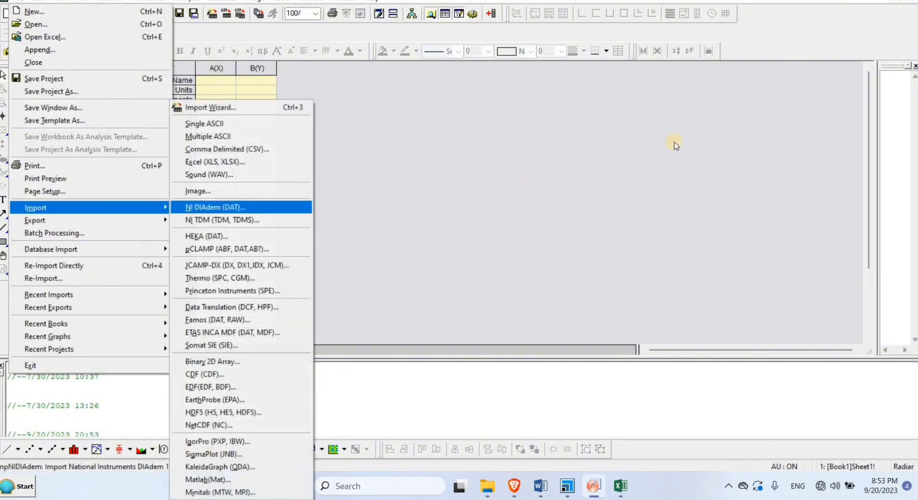
click(676, 145)
key(alt+Tab)
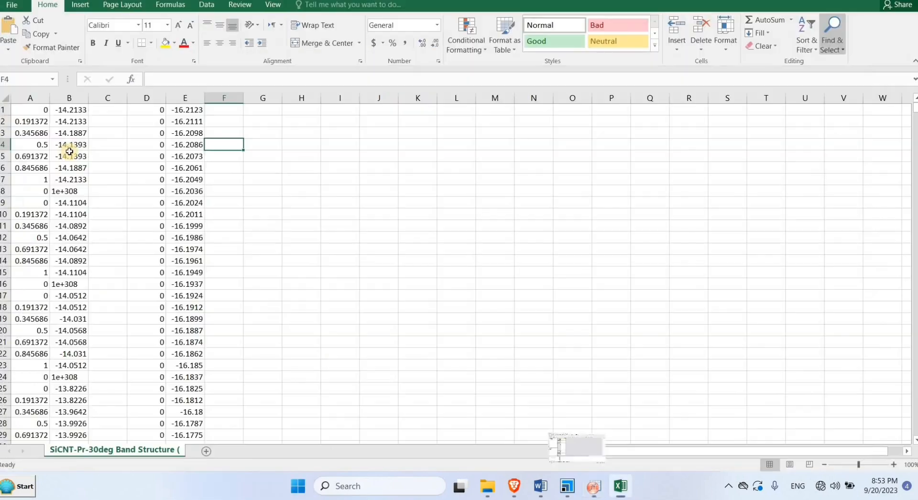
Copy the band structure columns A to E and return to the Origin workbook.
drag(38, 95, 188, 94)
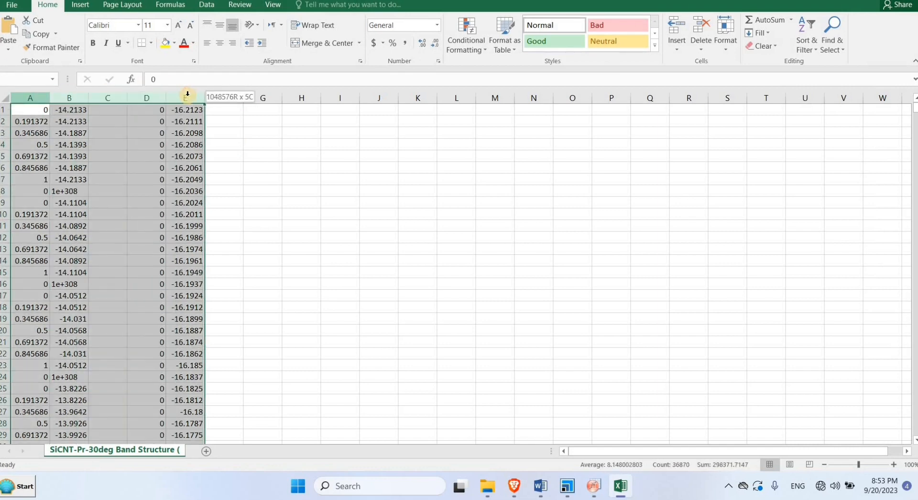
right_click(190, 98)
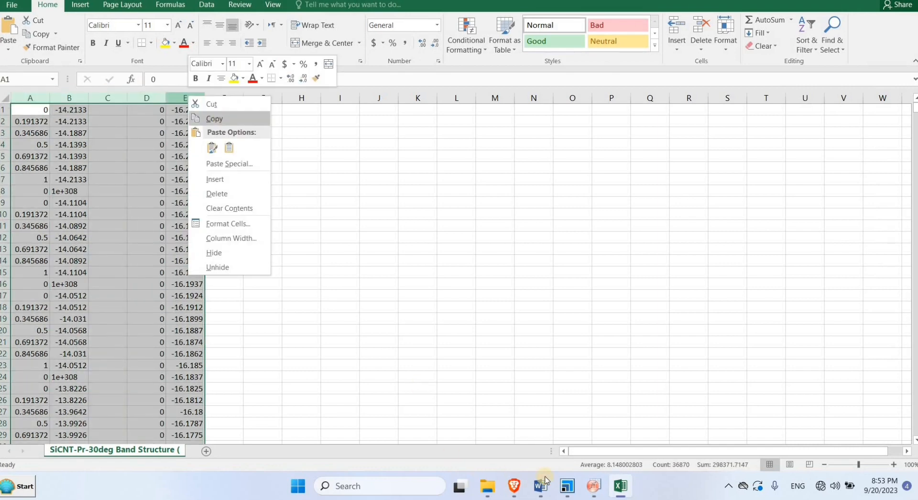
click(214, 119)
key(alt+Tab)
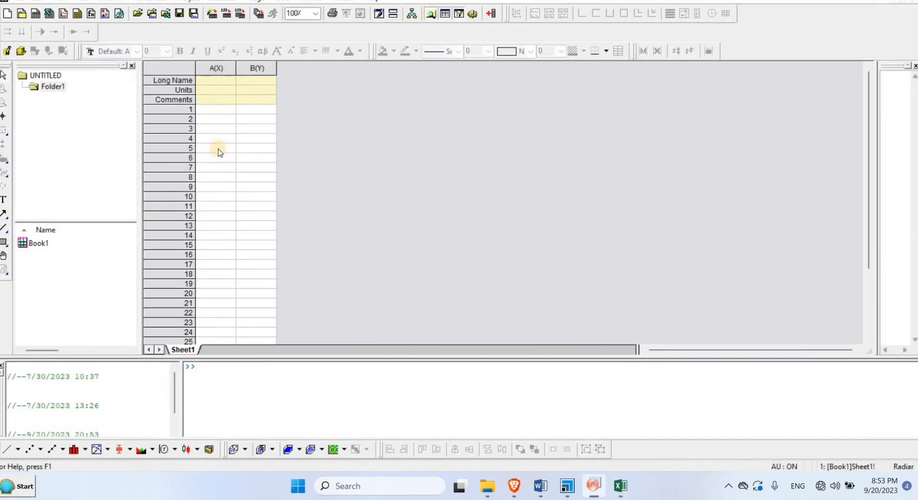
Paste the copied band data into Book1 starting at cell A1.
click(223, 114)
right_click(224, 110)
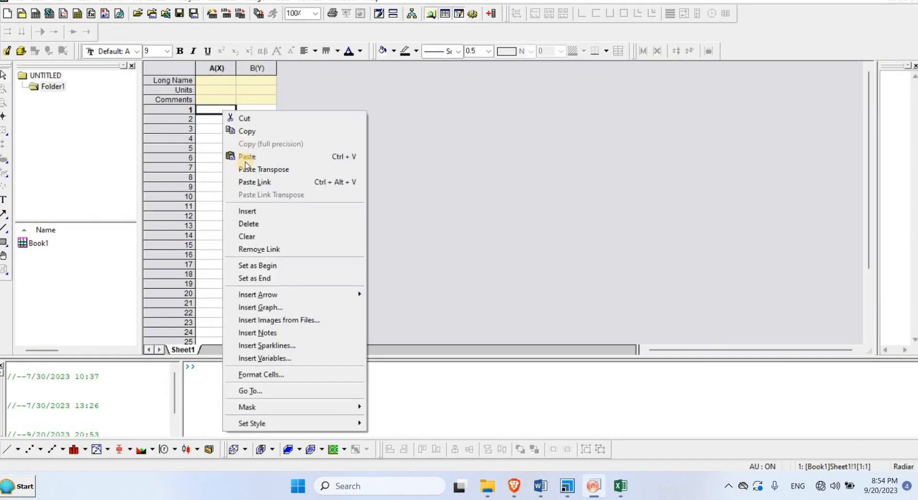
click(247, 157)
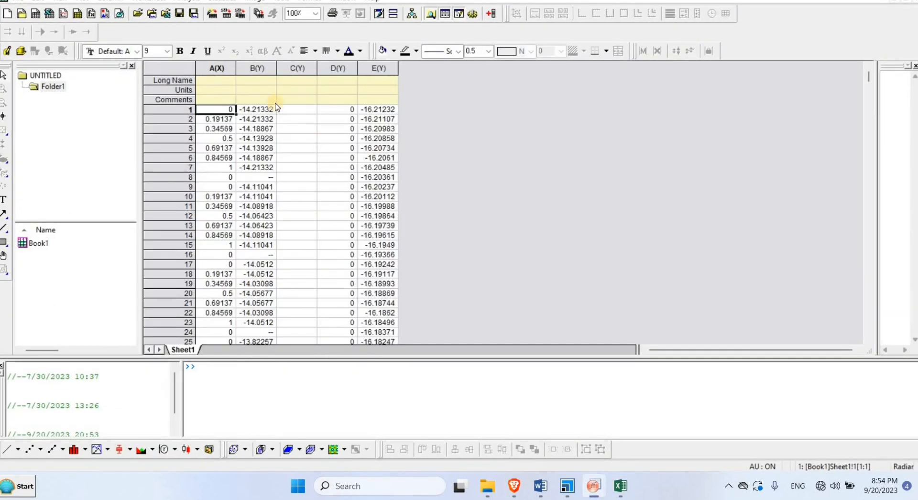
Delete the empty column C and set column D as an X column.
click(297, 67)
right_click(297, 67)
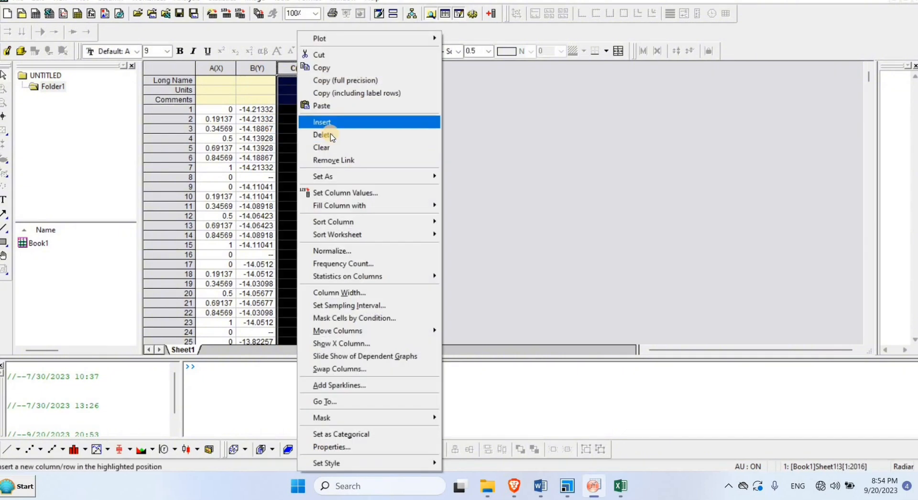
click(397, 133)
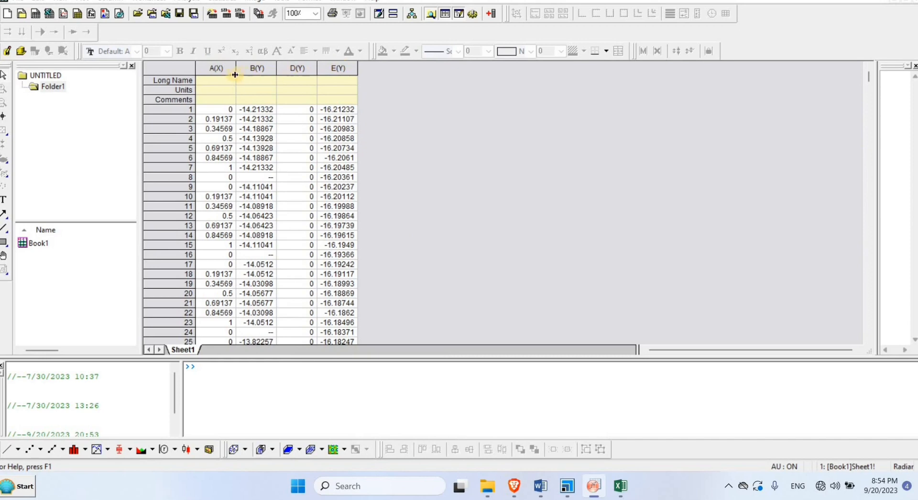
click(295, 67)
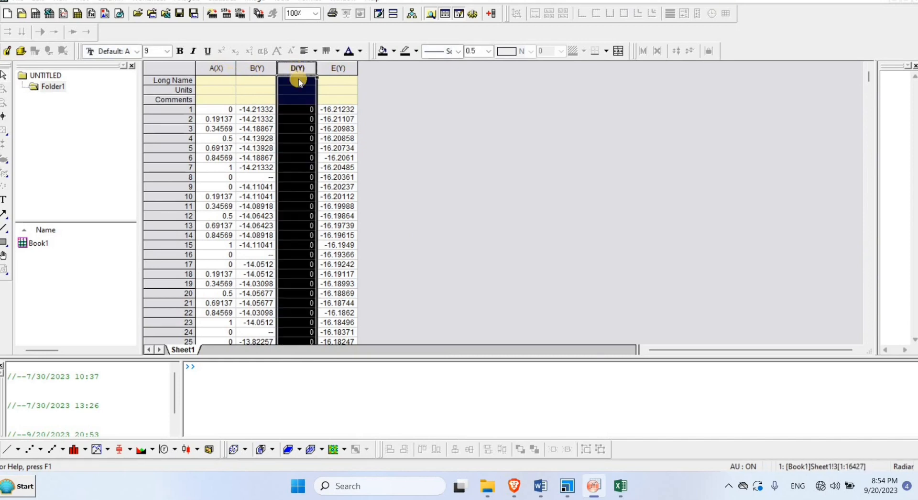
right_click(295, 79)
mouse_move(330, 176)
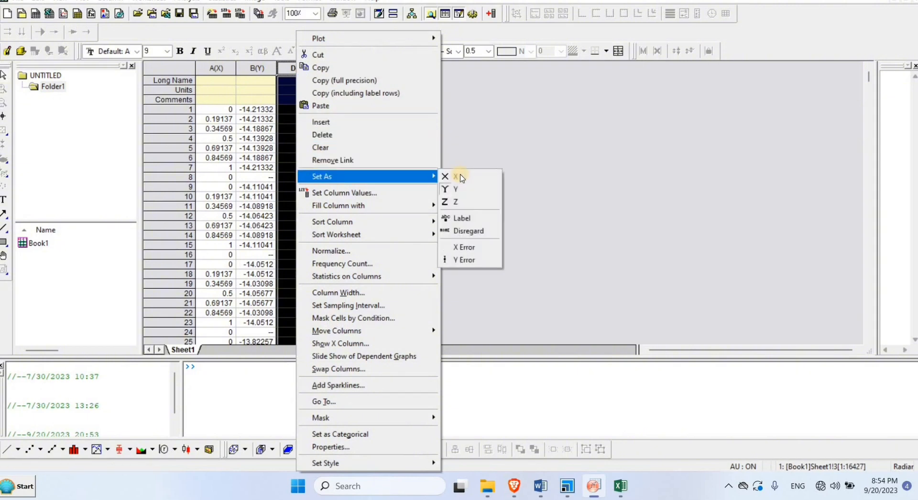
click(478, 177)
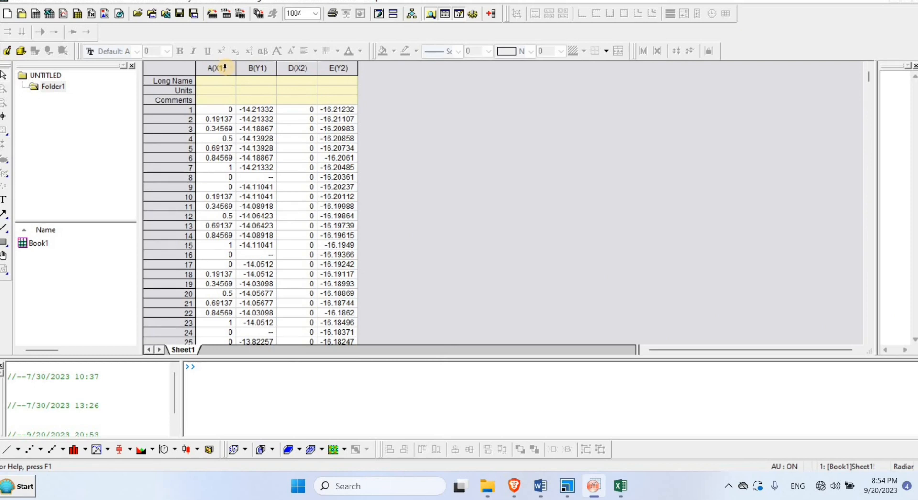
Plot column B against A as a line graph in Graph1, then bring Book1 back.
drag(219, 67, 265, 110)
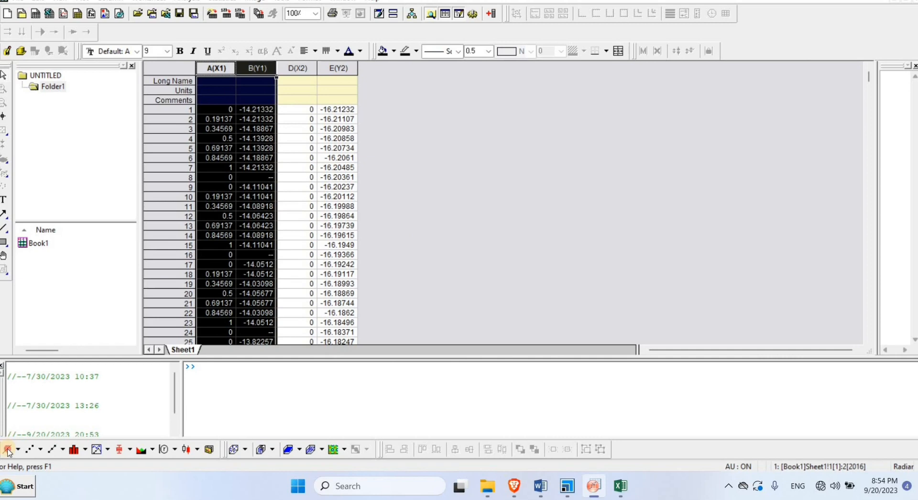
click(8, 451)
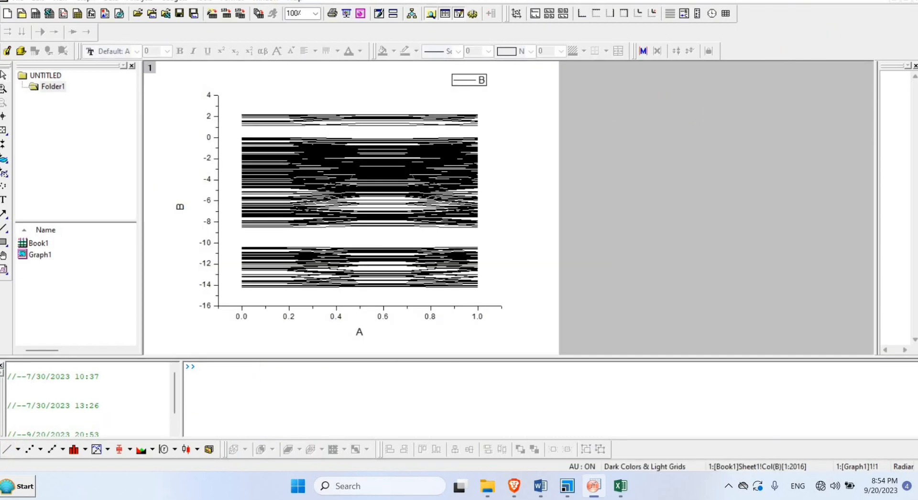
click(905, 5)
drag(352, 100, 613, 71)
click(361, 86)
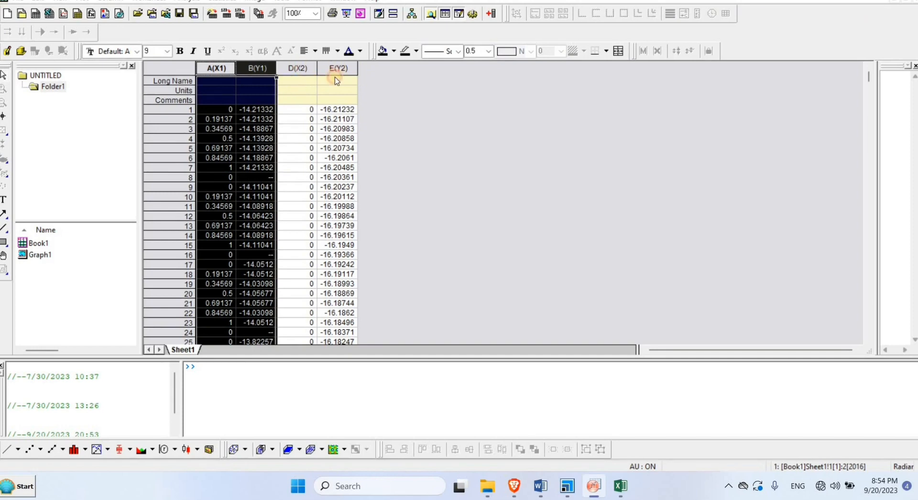
Plot column E against D as a line graph in Graph2, arranging the windows.
drag(300, 67, 338, 68)
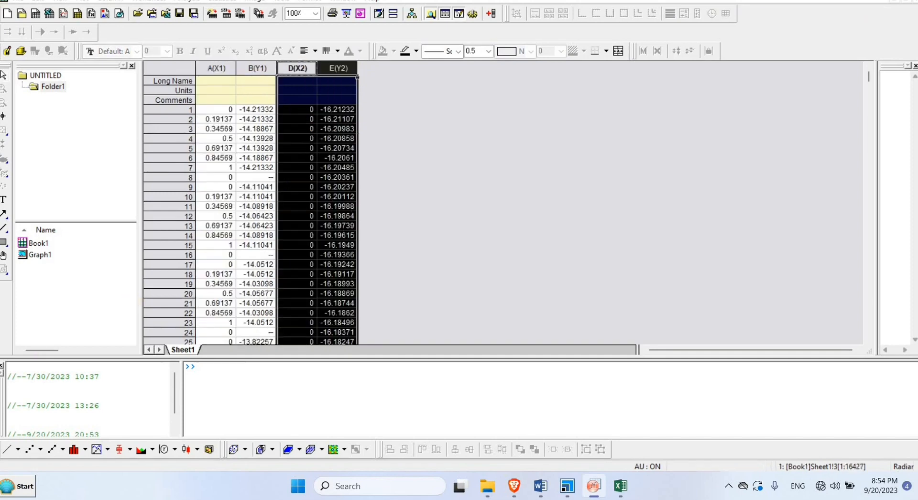
click(7, 451)
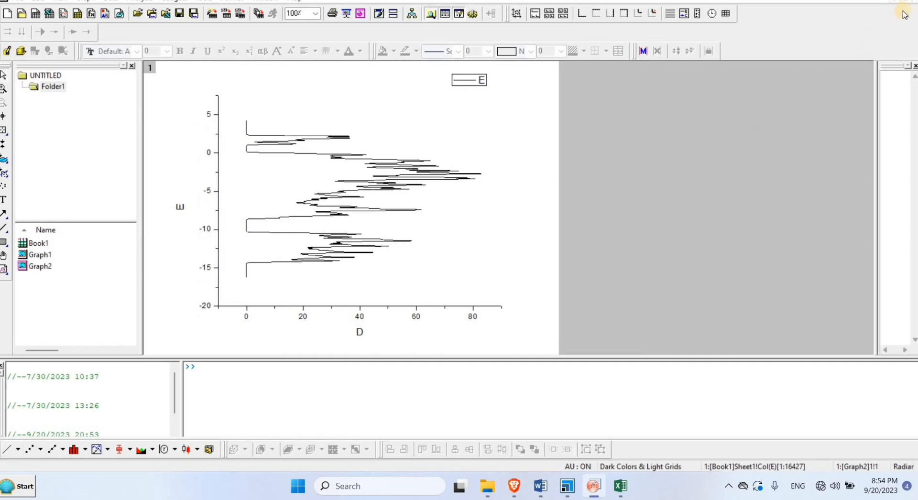
click(905, 1)
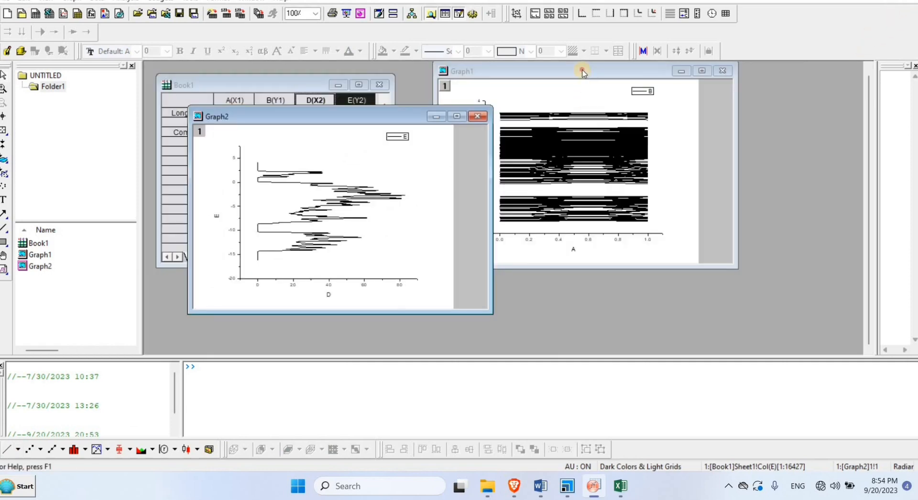
drag(583, 72, 672, 83)
Bring Graph1 forward, zoom into the bands near zero, and delete the legend.
click(477, 117)
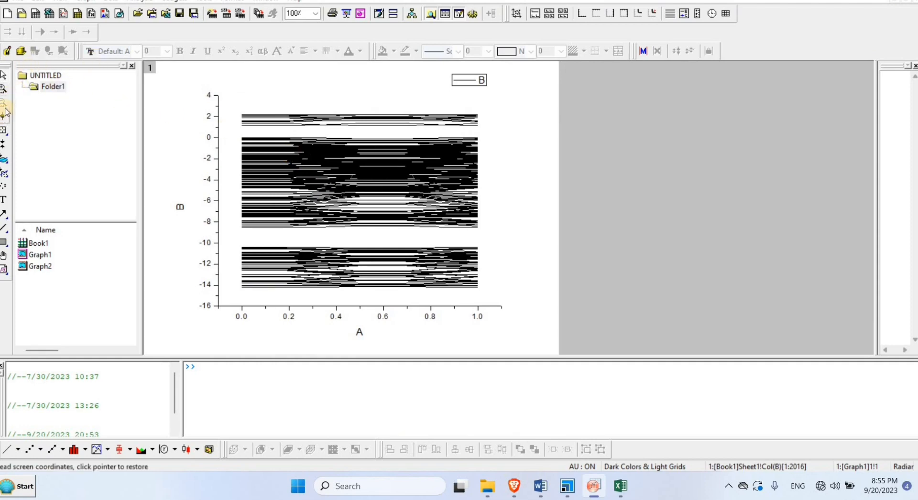
click(3, 89)
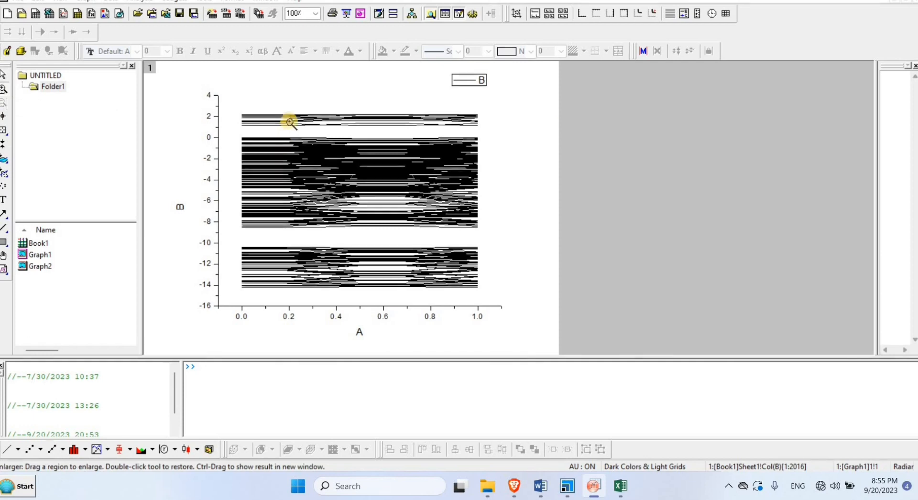
drag(292, 117, 358, 148)
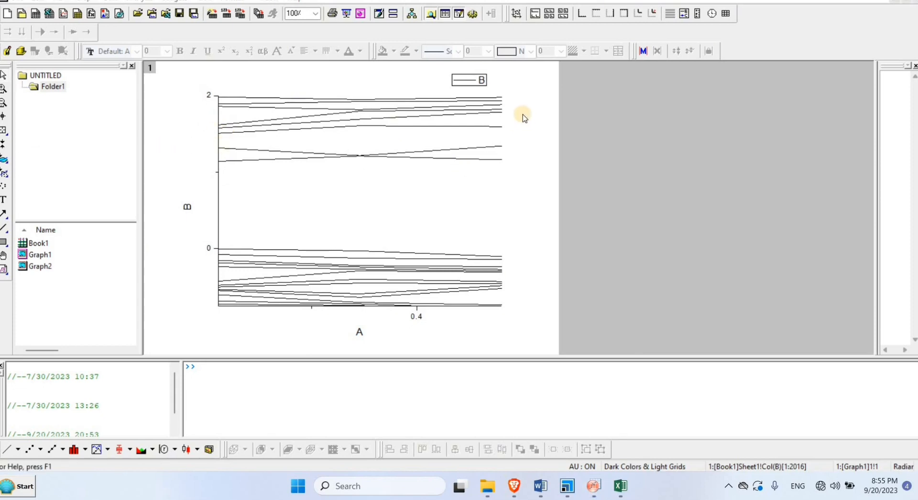
click(484, 85)
key(Delete)
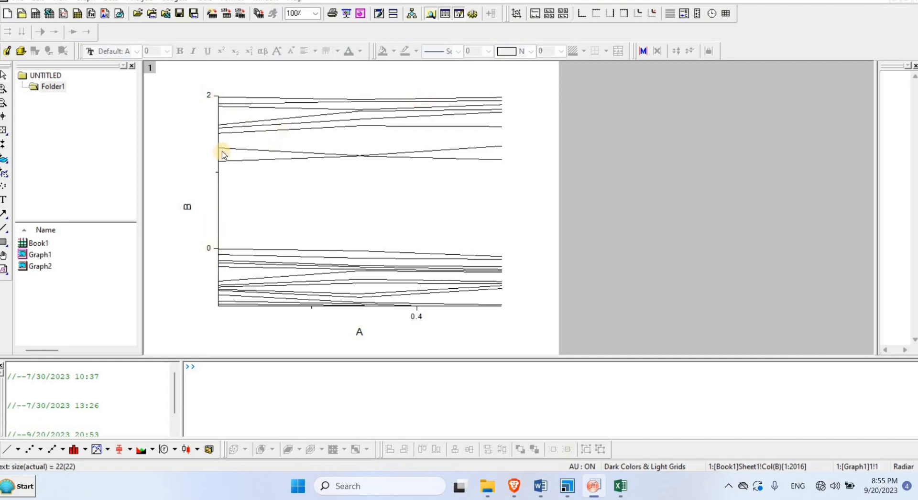
Give the bottom axis thickness 3 with no major or minor ticks.
double_click(223, 120)
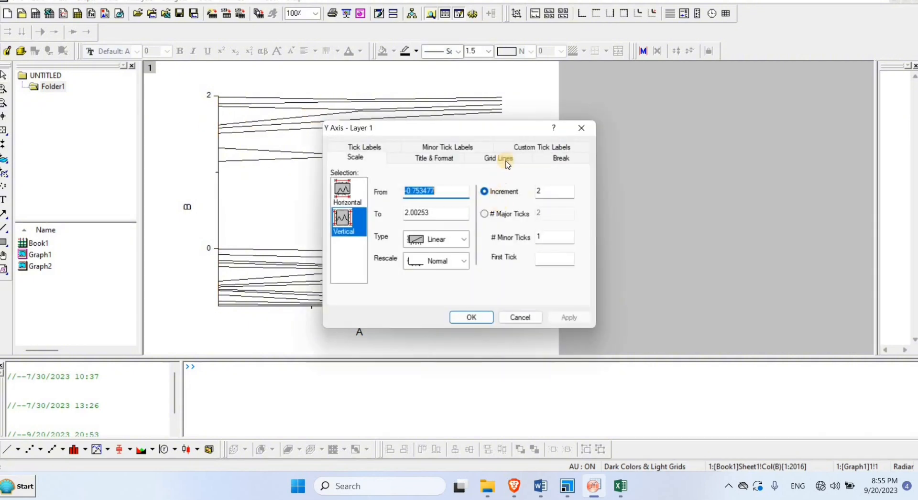
drag(516, 128, 726, 76)
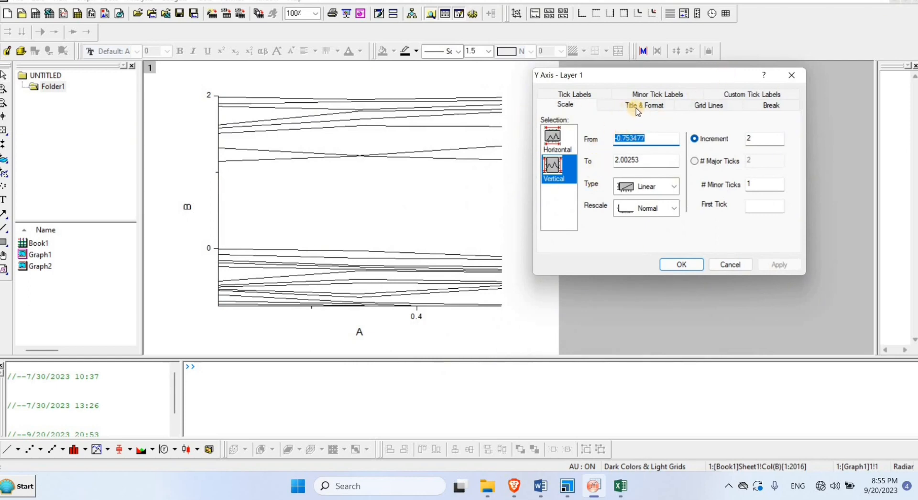
click(637, 108)
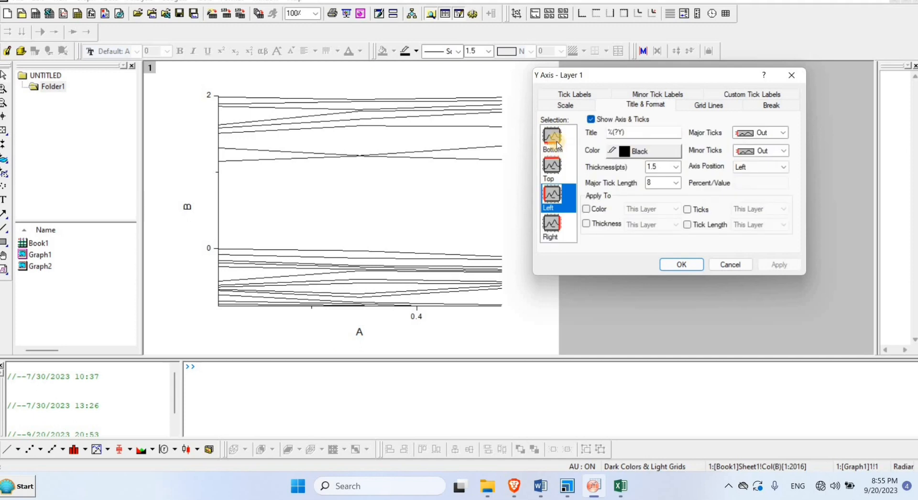
click(554, 141)
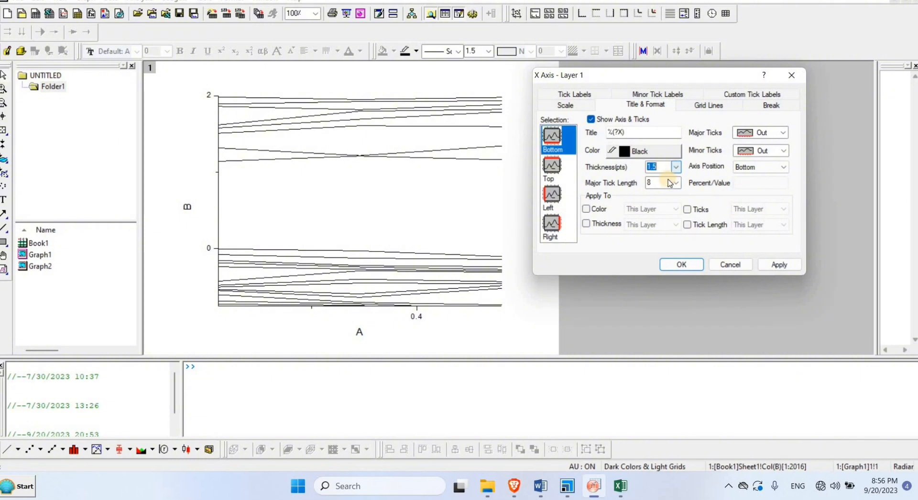
click(676, 166)
click(664, 216)
click(787, 135)
click(766, 176)
click(783, 151)
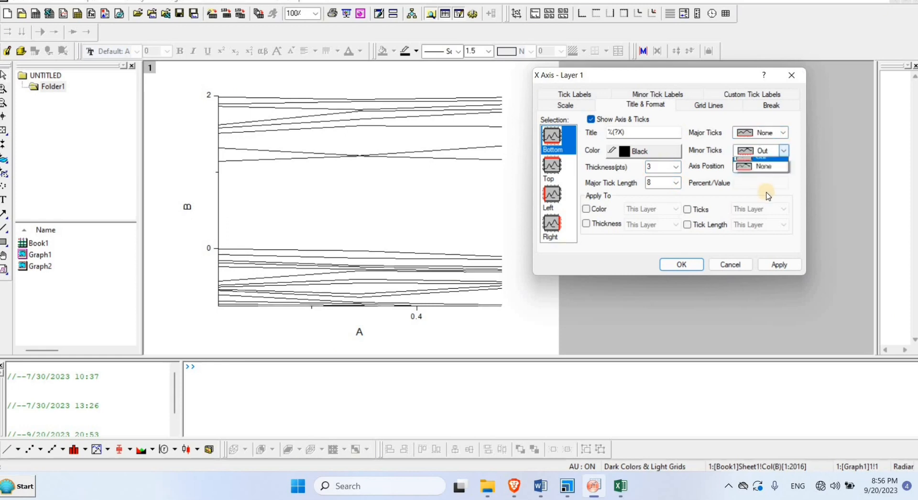
click(760, 191)
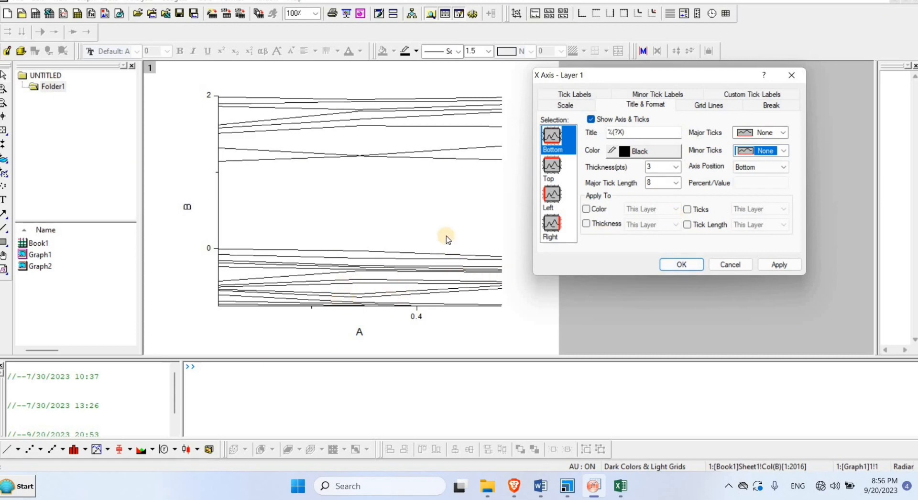
Show the top axis at thickness 3 with no ticks, and set left axis thickness 3.
click(553, 167)
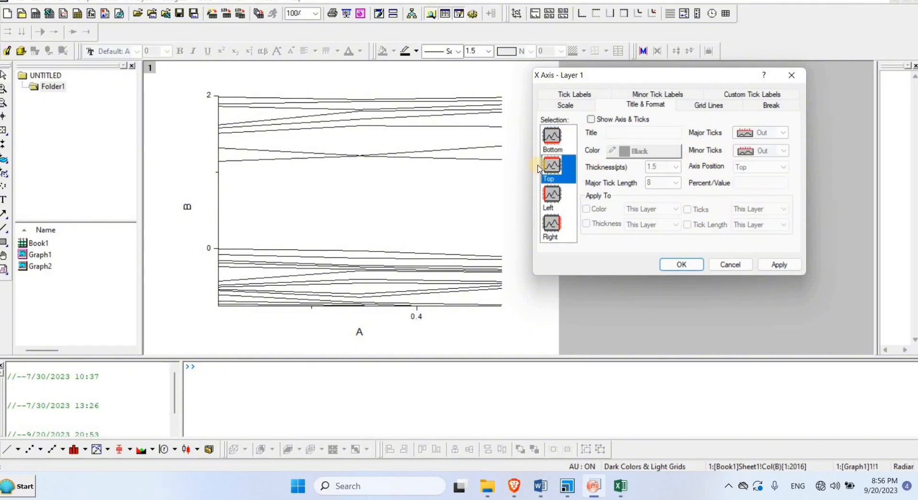
click(592, 120)
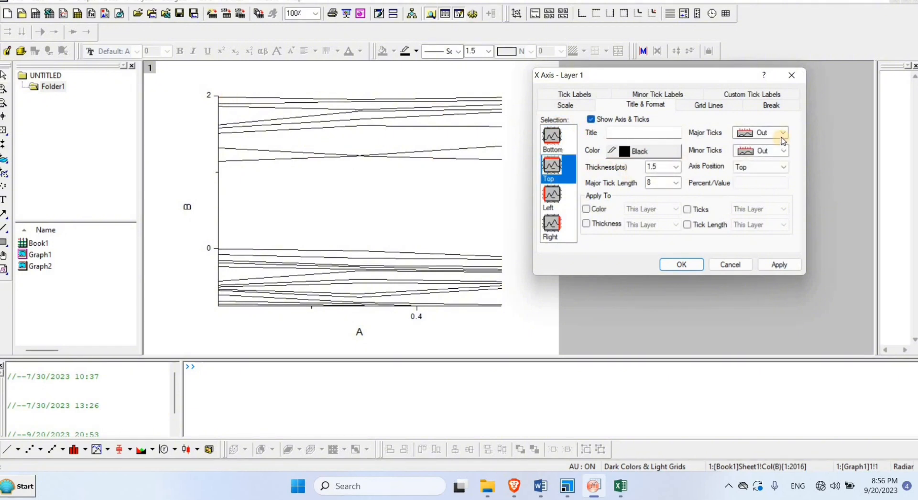
click(783, 135)
click(757, 172)
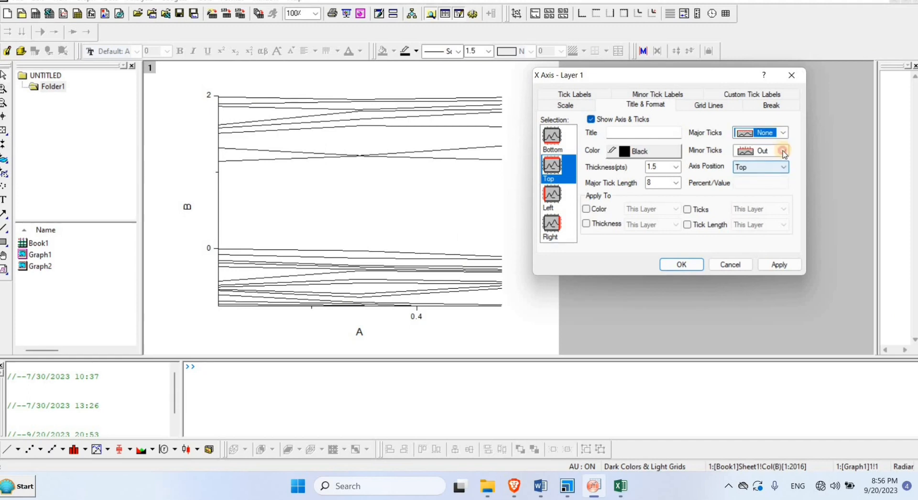
click(760, 150)
click(760, 192)
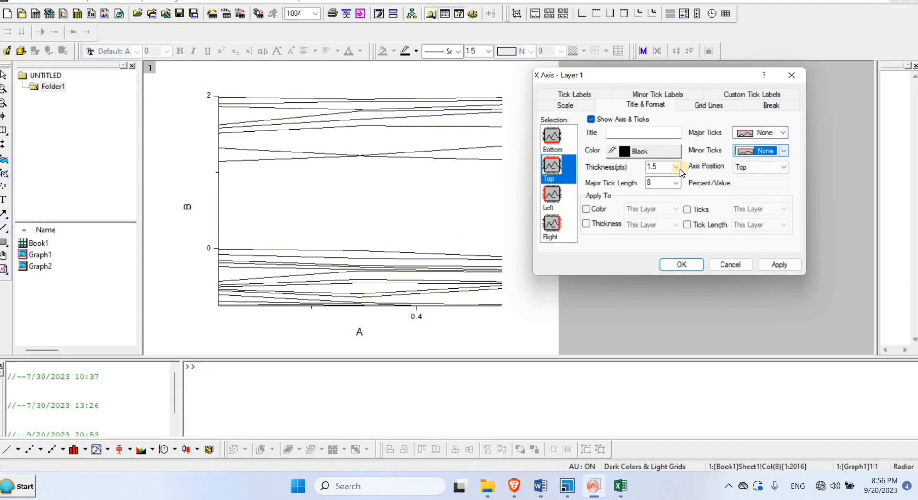
click(675, 168)
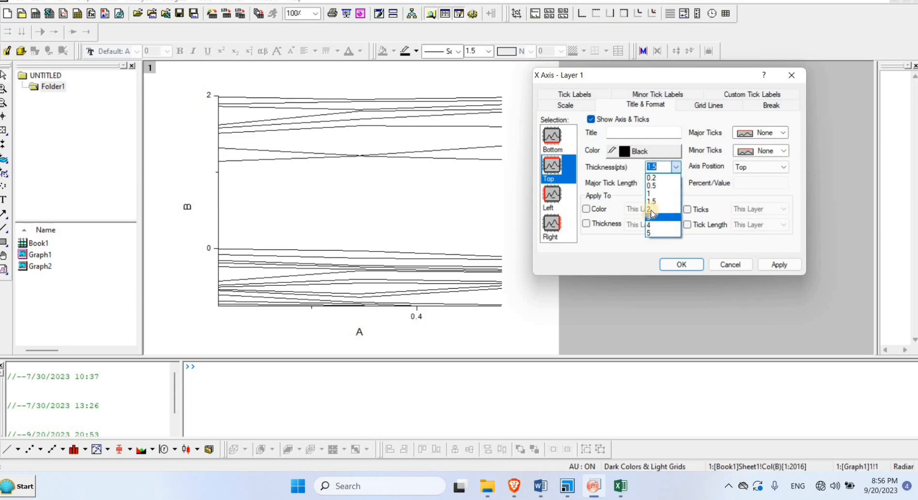
click(652, 216)
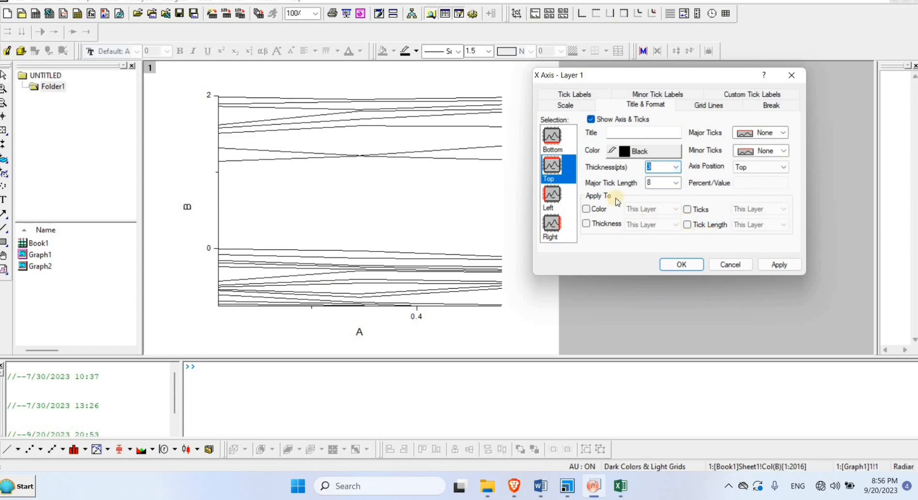
click(555, 200)
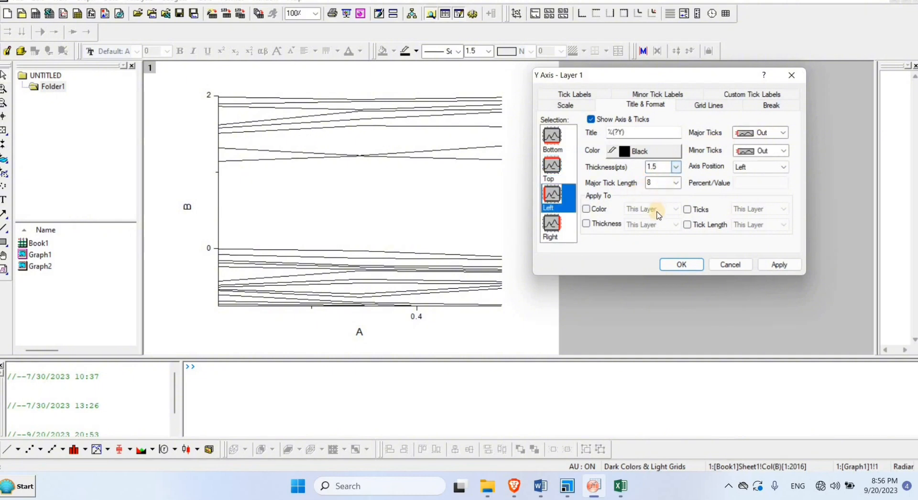
click(676, 167)
click(713, 192)
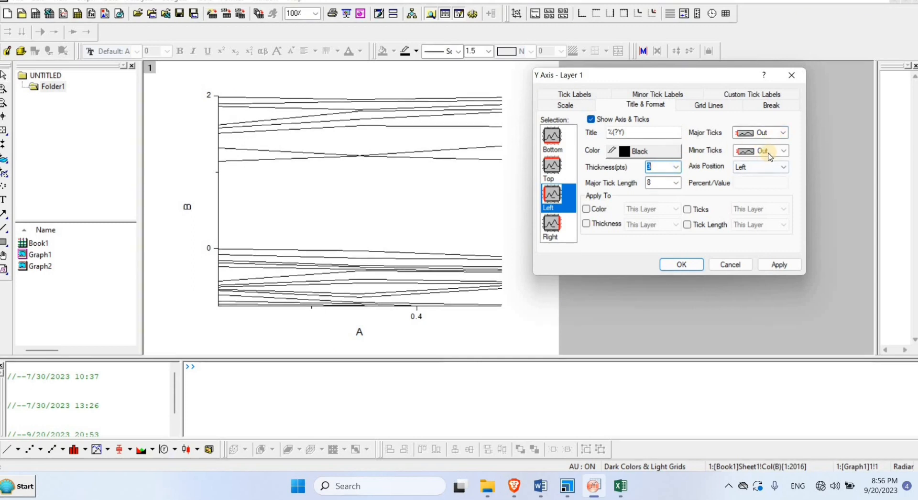
Set the right axis thickness to 3 with inward major and minor ticks, and apply.
click(562, 230)
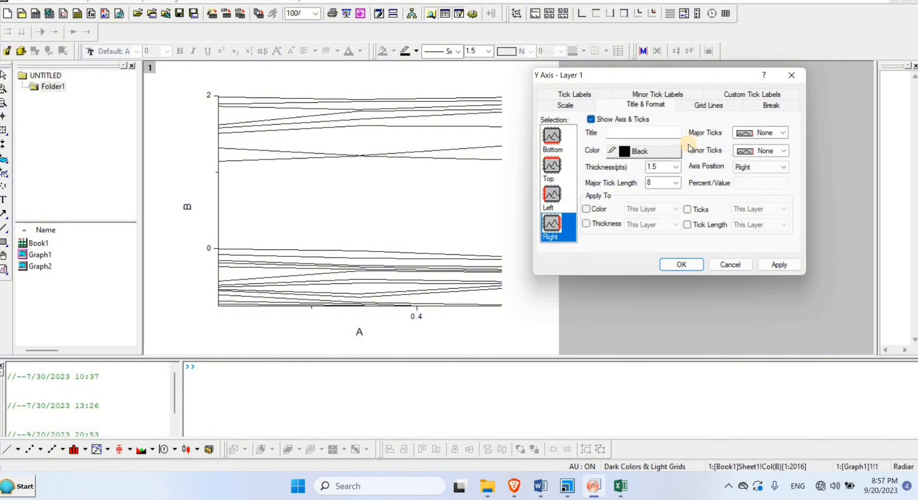
click(675, 167)
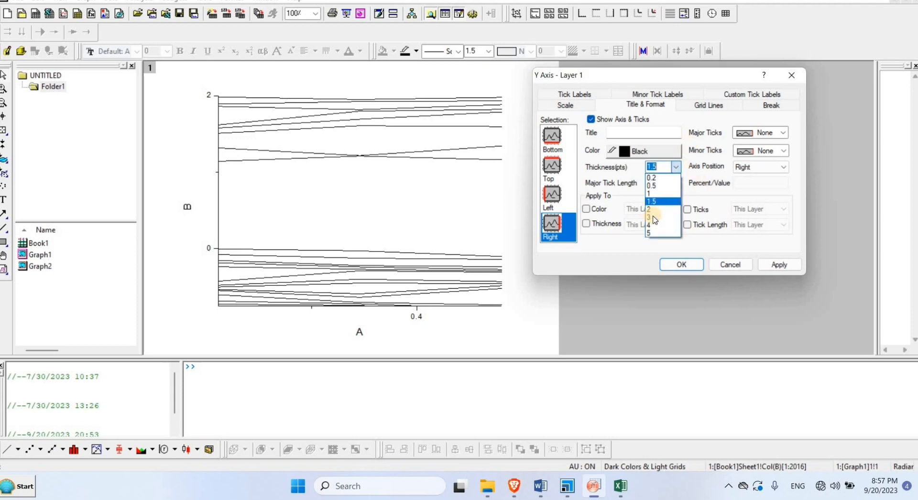
click(655, 217)
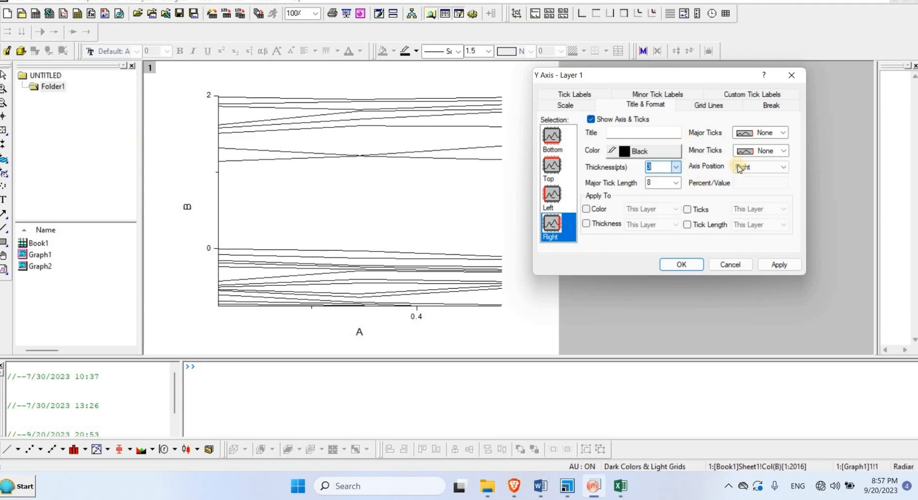
click(783, 134)
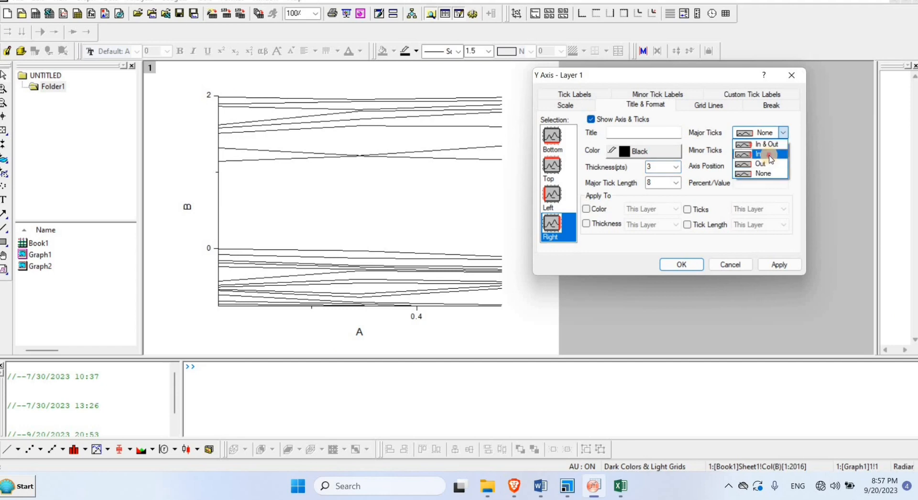
click(784, 154)
click(784, 152)
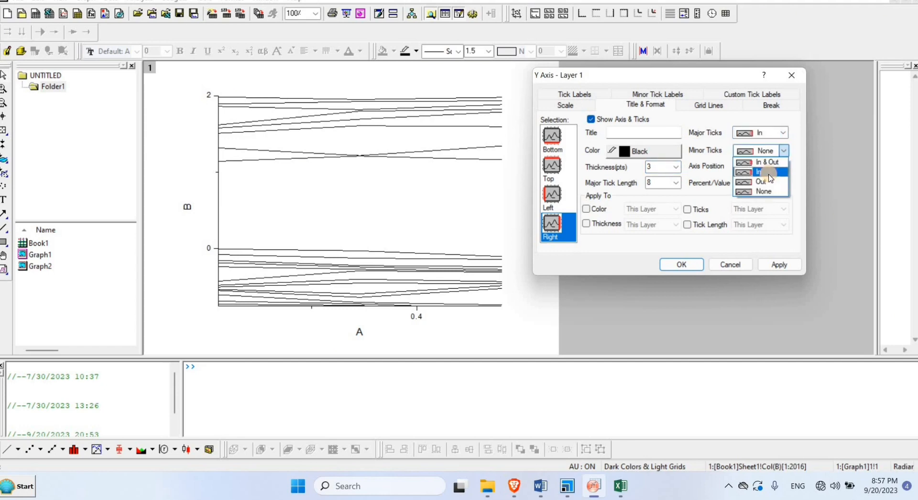
click(767, 175)
click(774, 266)
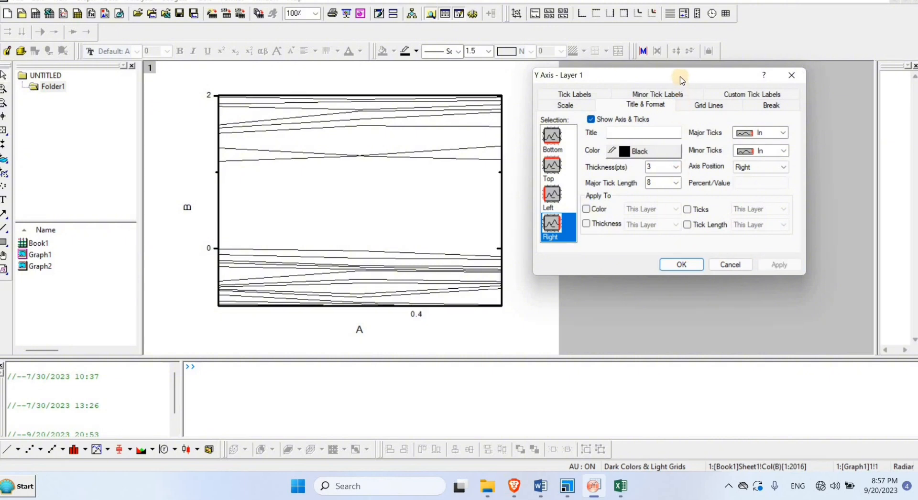
drag(718, 81, 754, 85)
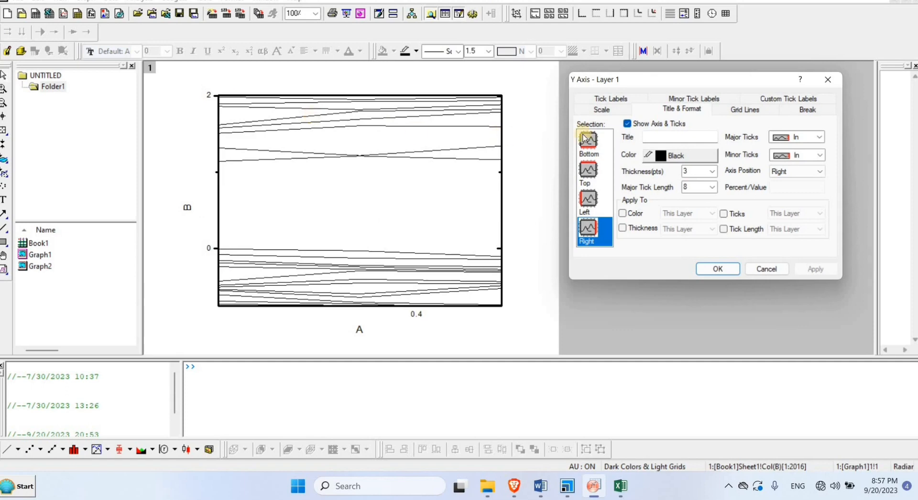
click(597, 111)
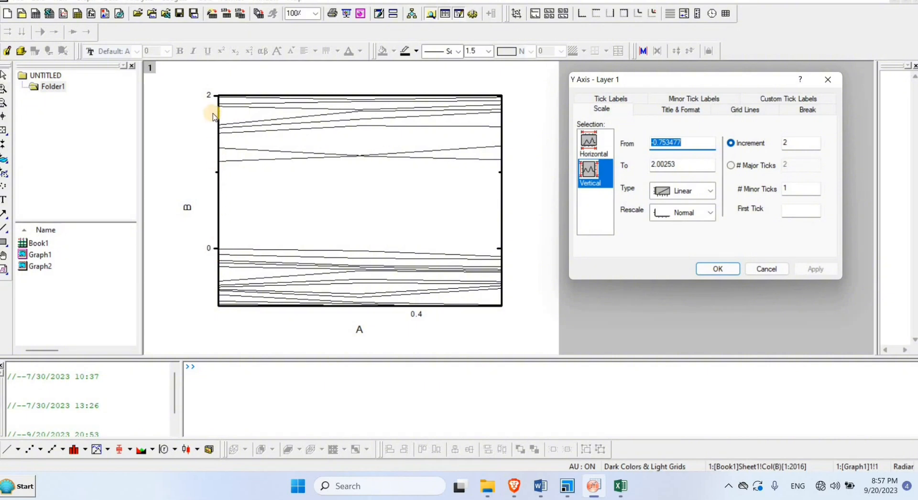
Set the vertical axis tick increment to 0.5 and apply, then select the horizontal axis.
click(788, 144)
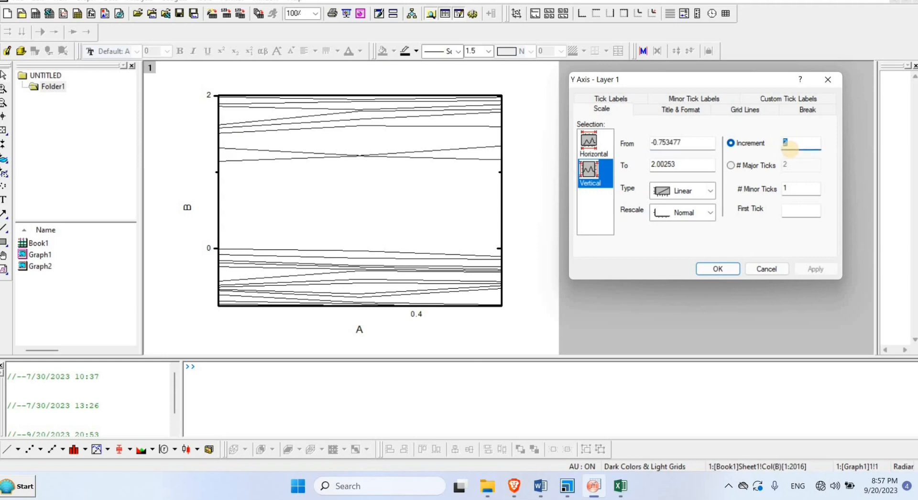
text(0.5)
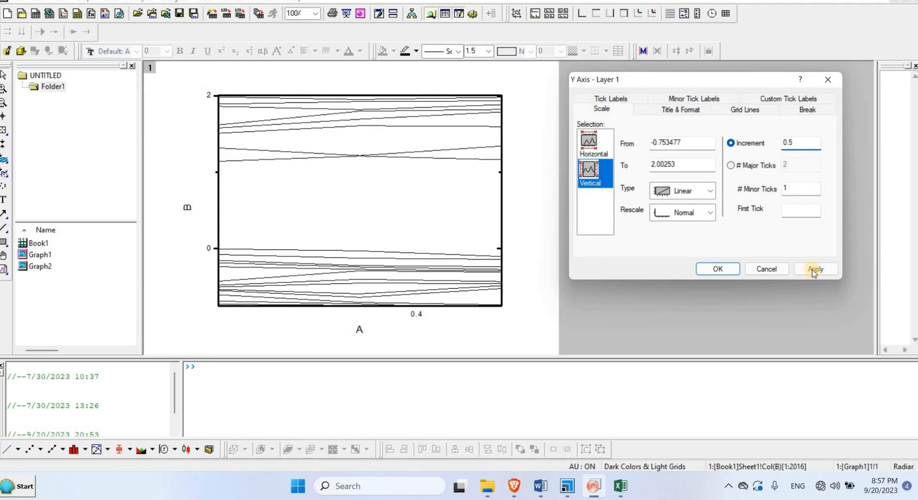
click(815, 270)
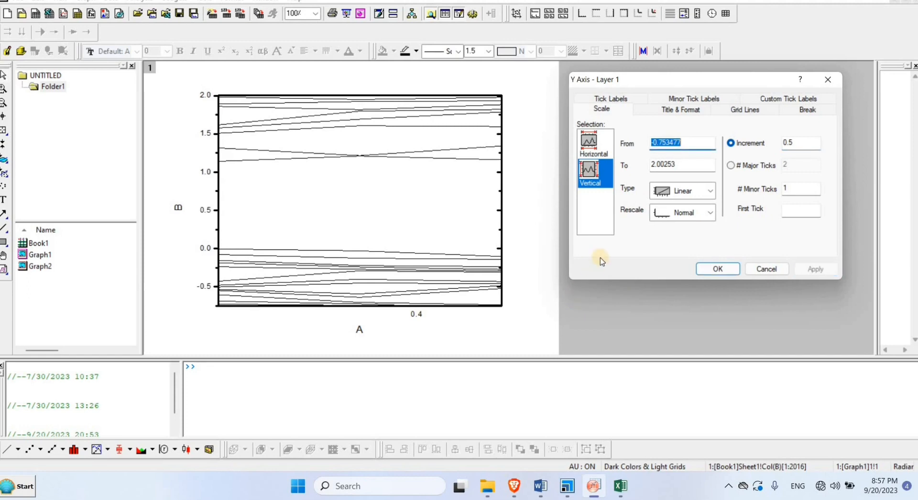
click(590, 142)
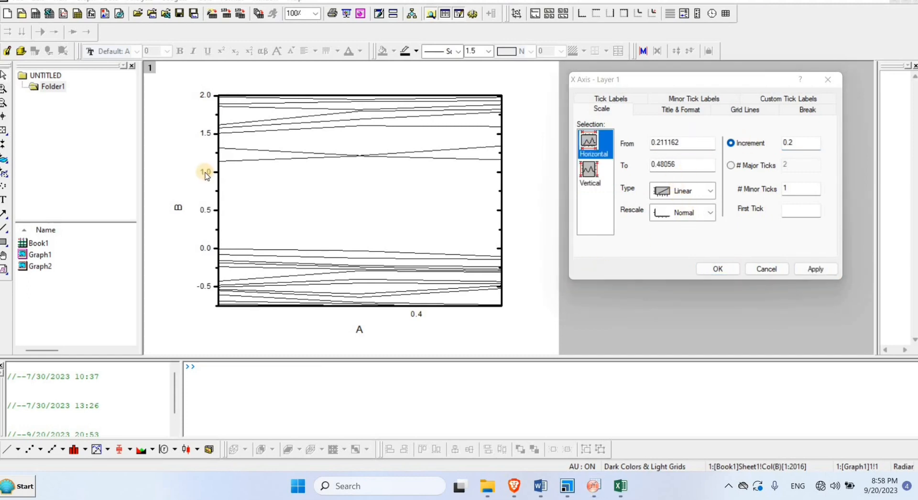
click(673, 111)
click(685, 99)
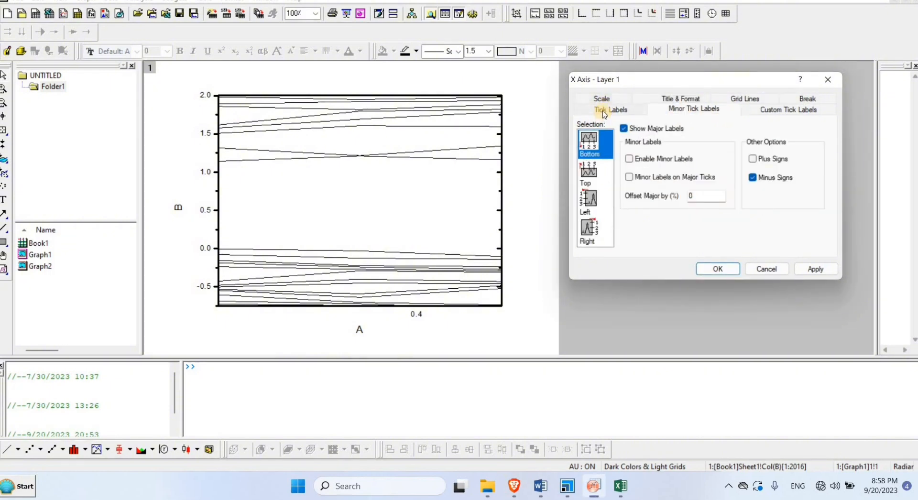
Make the bottom-axis tick labels bold at 24 point and apply.
click(605, 112)
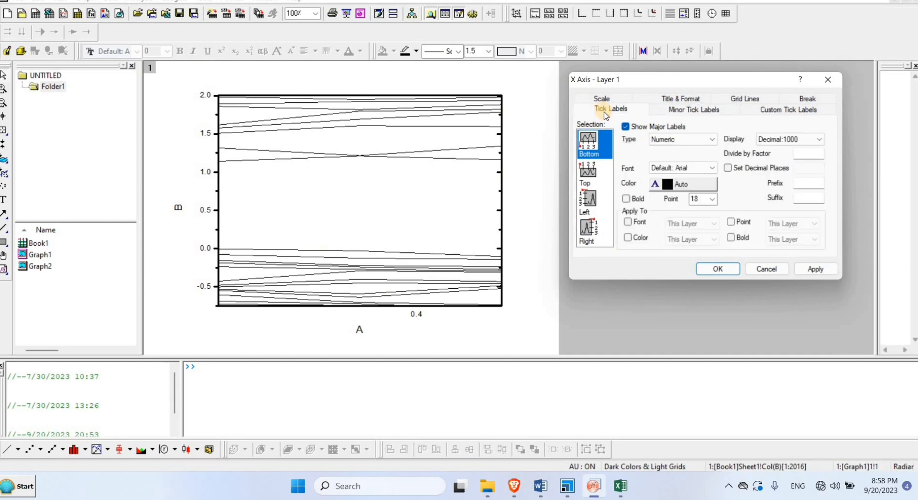
click(714, 199)
click(626, 202)
click(626, 199)
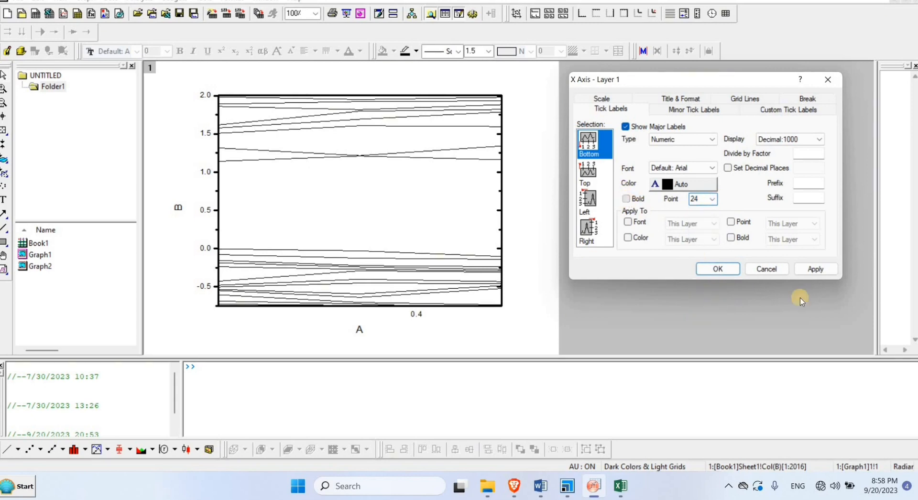
click(813, 269)
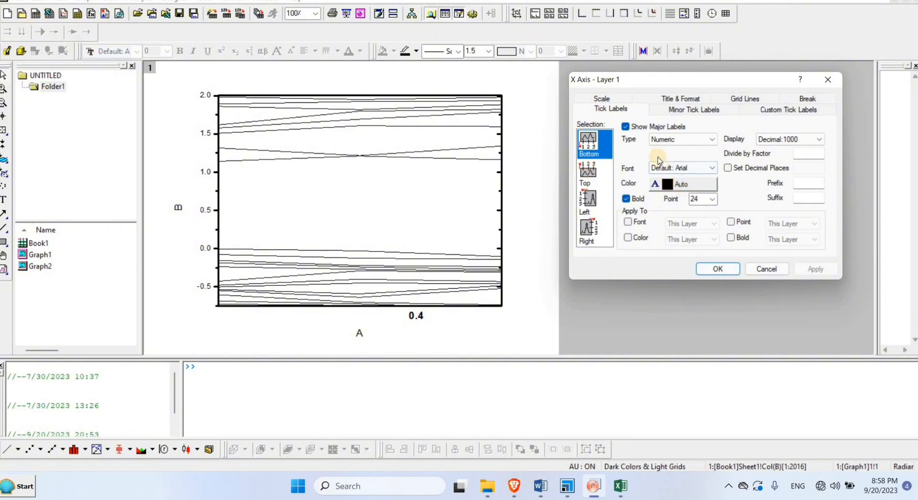
Make the left-axis tick labels bold at 24 point and apply.
click(589, 201)
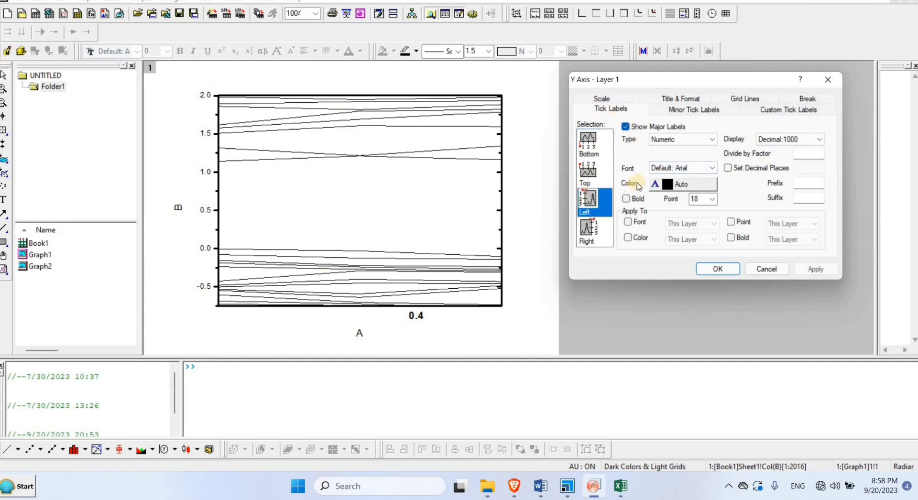
click(702, 199)
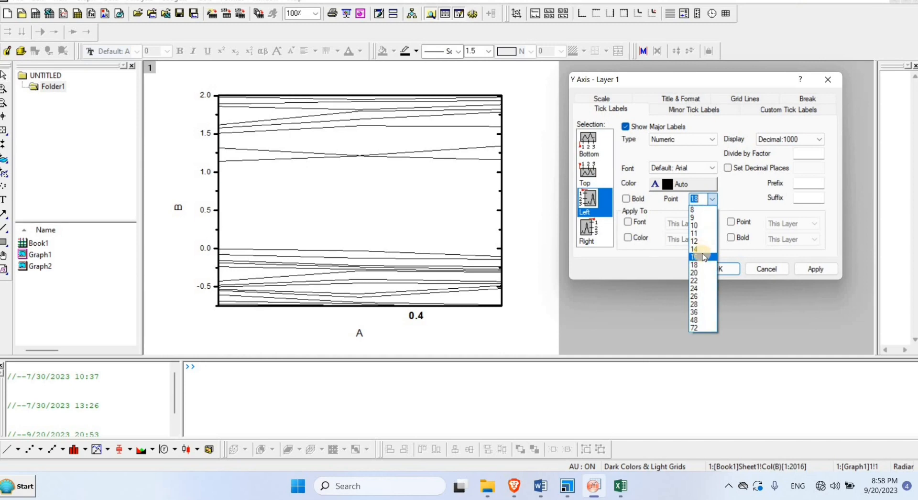
click(699, 289)
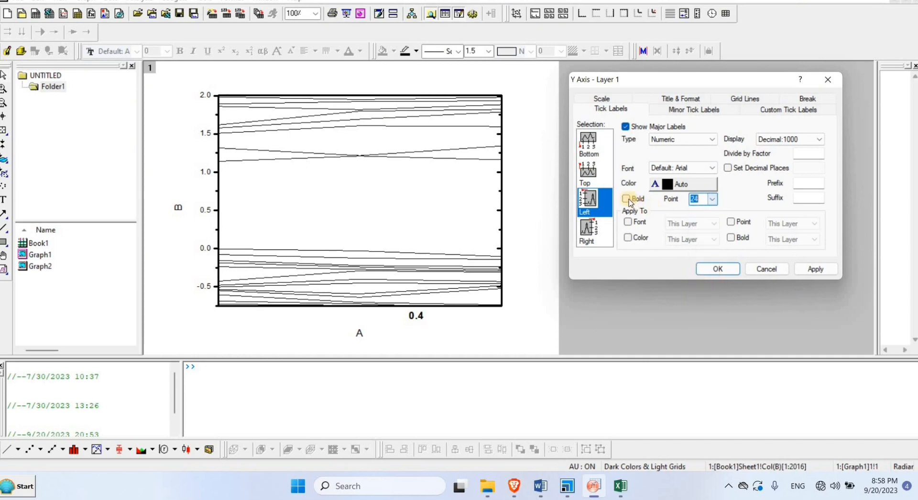
key(alt+b)
click(808, 270)
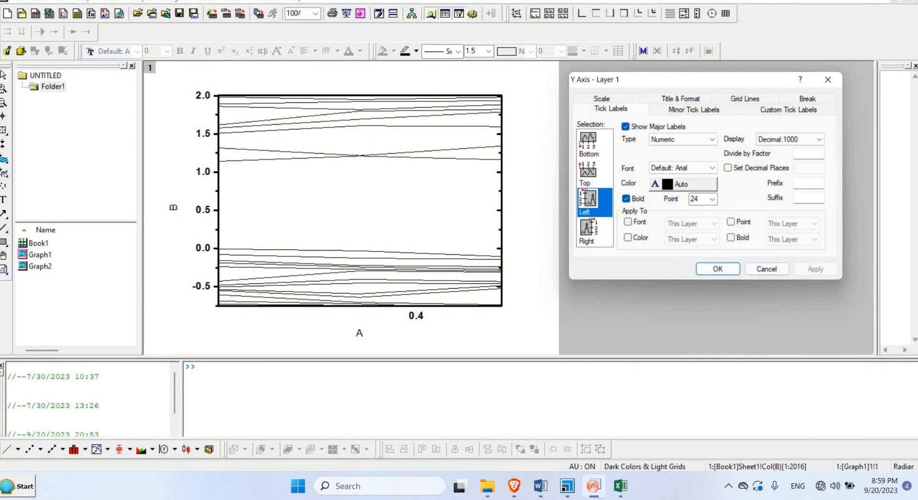
click(588, 142)
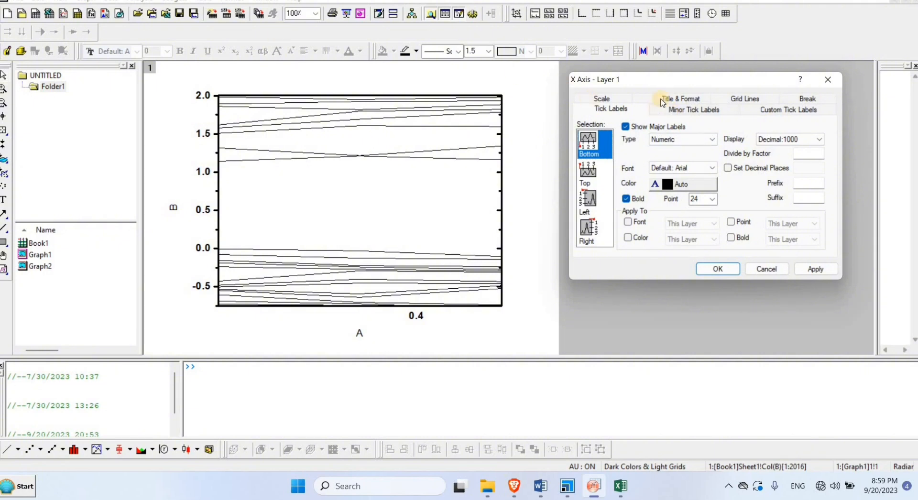
Uncheck Show Major Labels for the bottom axis and apply, closing the dialog.
click(625, 126)
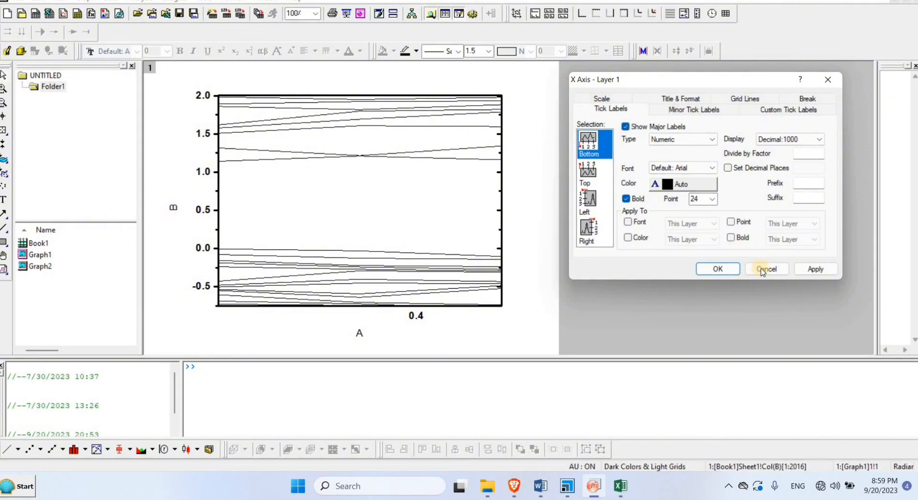
click(811, 270)
click(626, 127)
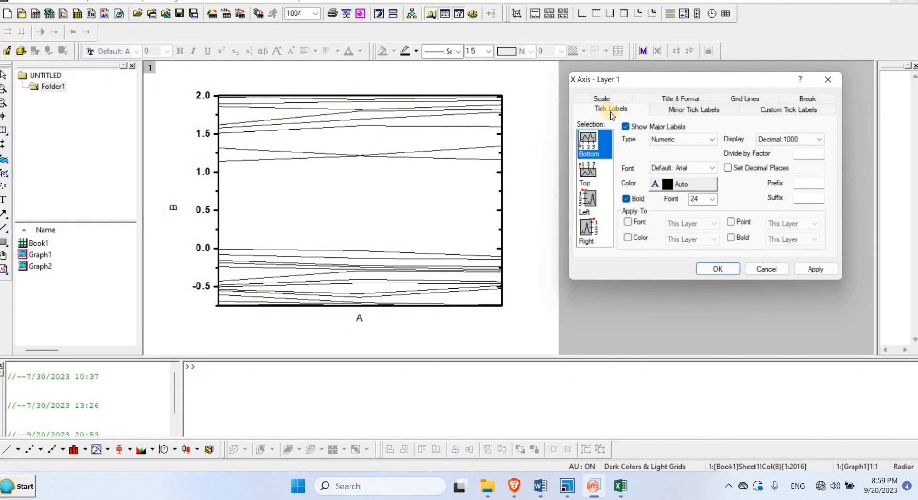
click(626, 127)
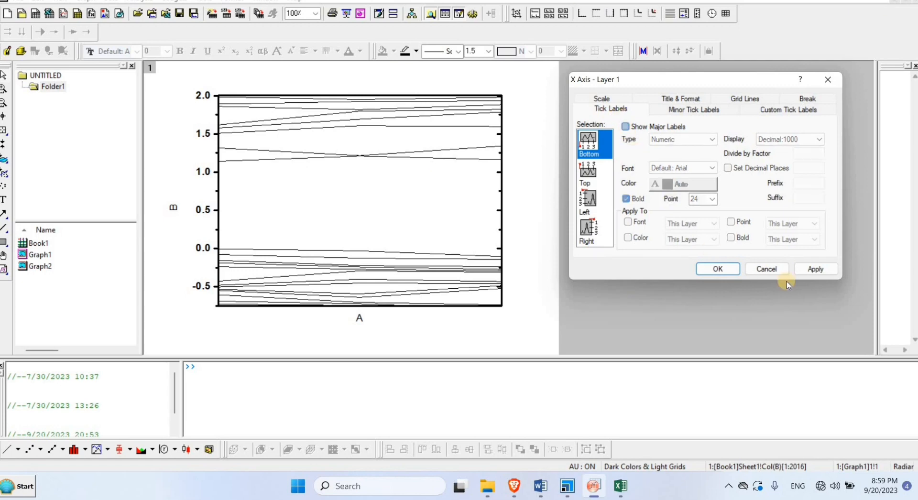
click(805, 269)
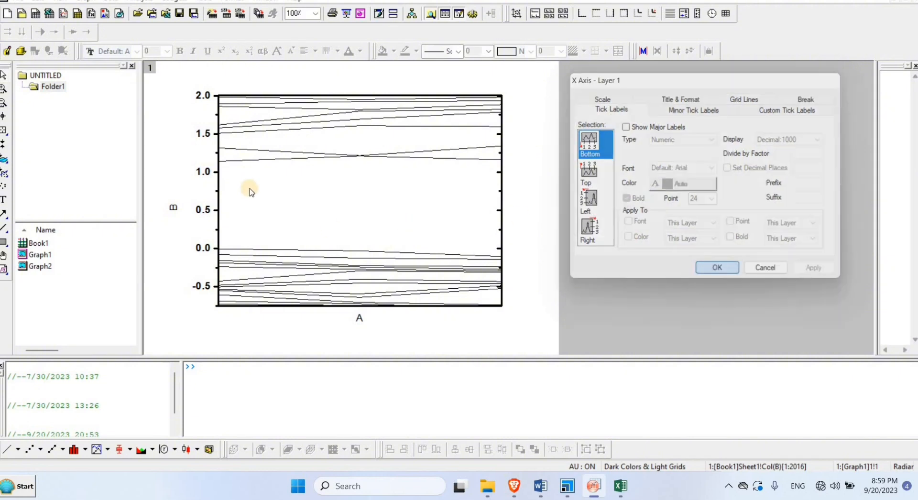
Raise the band-line width from 0.5 to 2 in Plot Details and confirm.
click(342, 156)
double_click(400, 171)
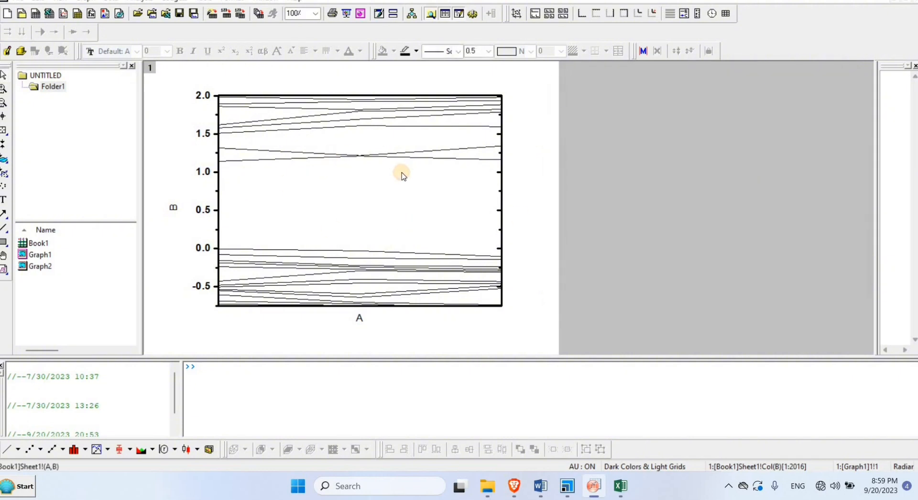
drag(481, 126, 741, 42)
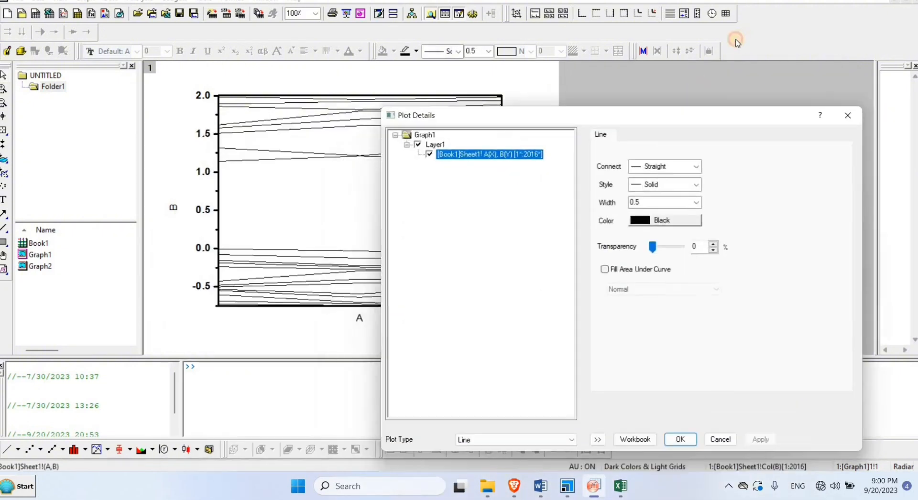
click(754, 129)
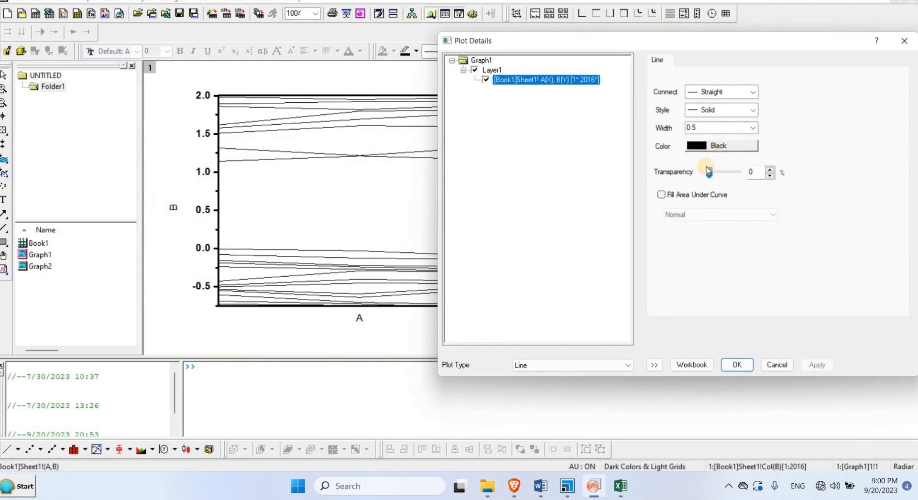
click(702, 173)
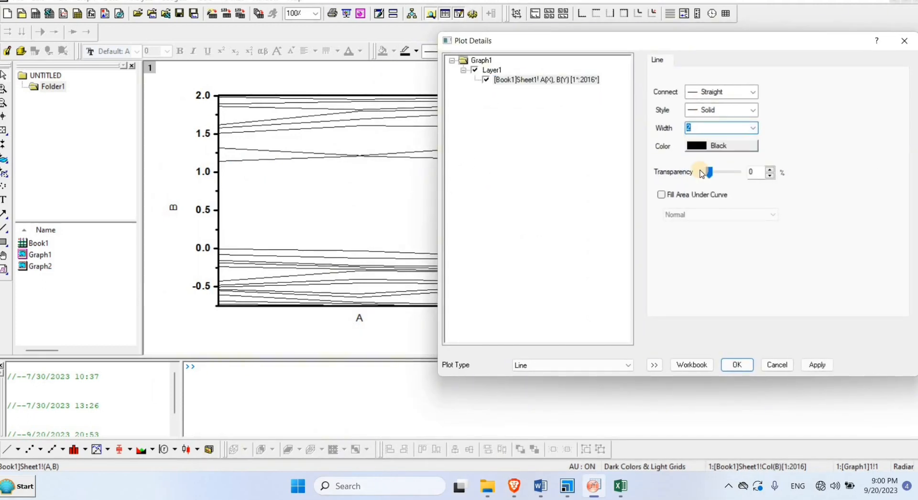
click(815, 365)
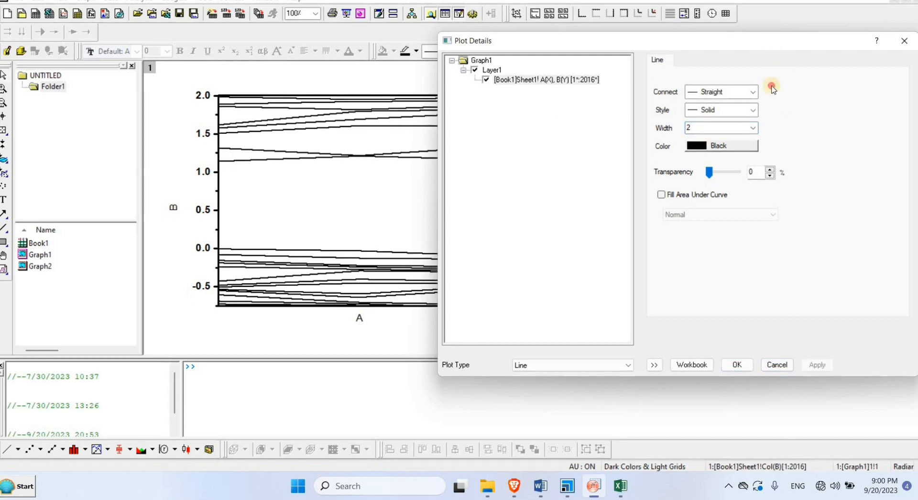
drag(763, 274, 678, 43)
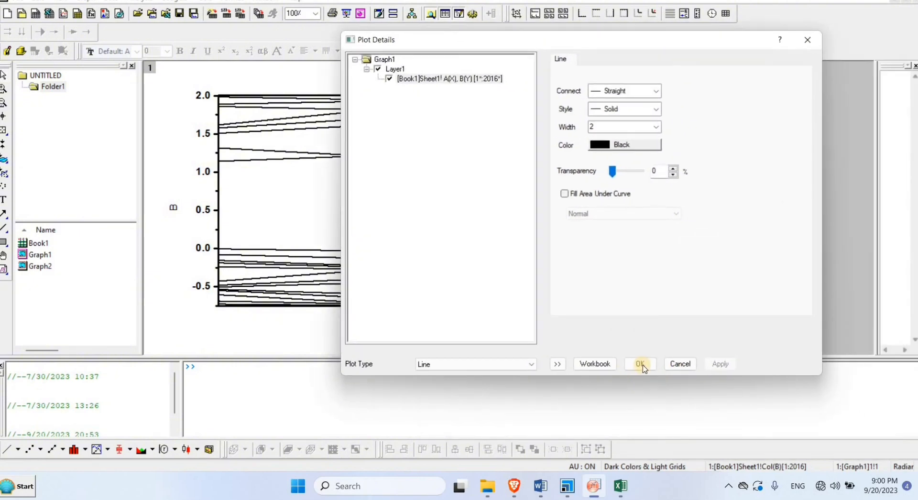
click(641, 365)
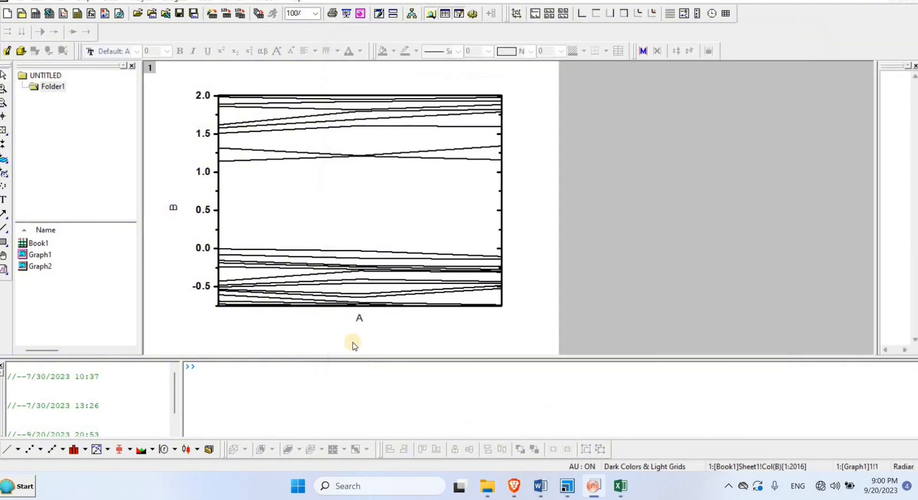
Replace the axis title A with a Greek Γ label, size 28, under the x axis's left end.
click(361, 321)
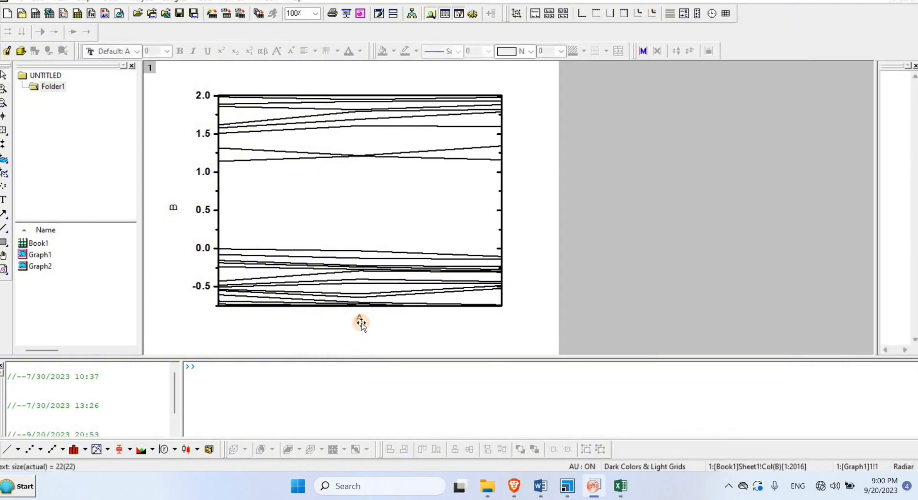
key(Delete)
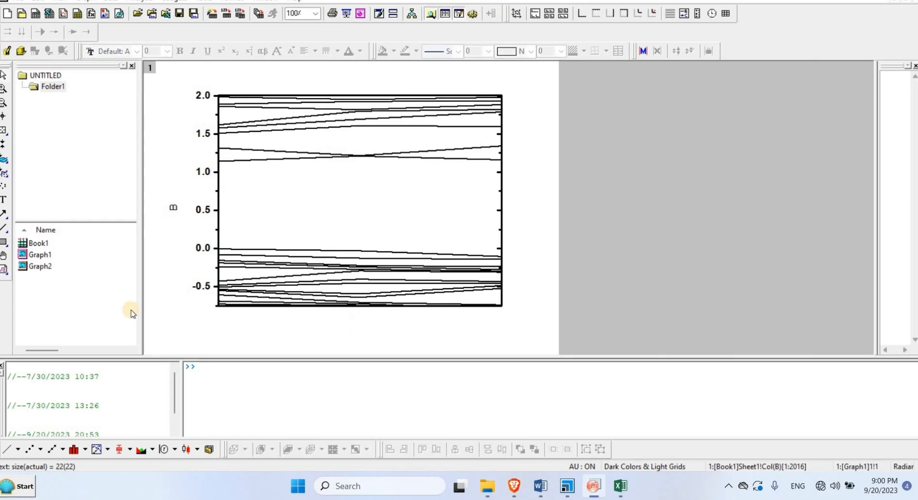
click(4, 200)
click(223, 324)
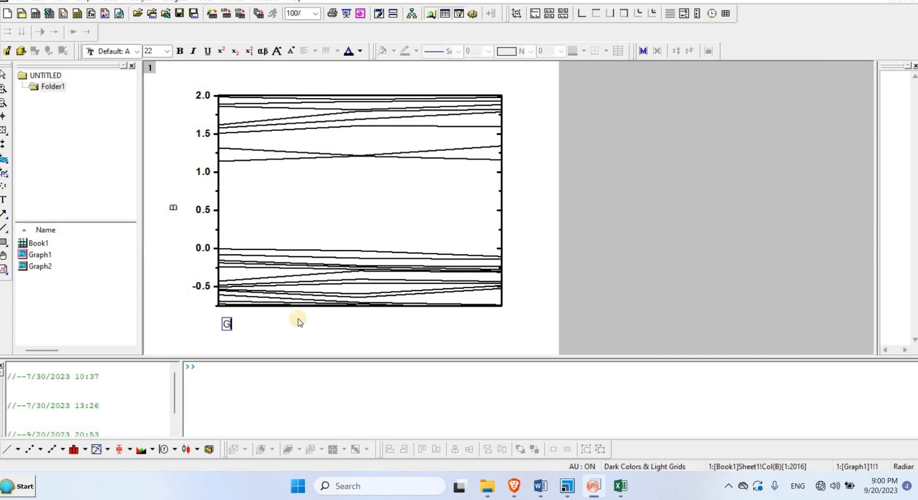
double_click(227, 327)
click(263, 51)
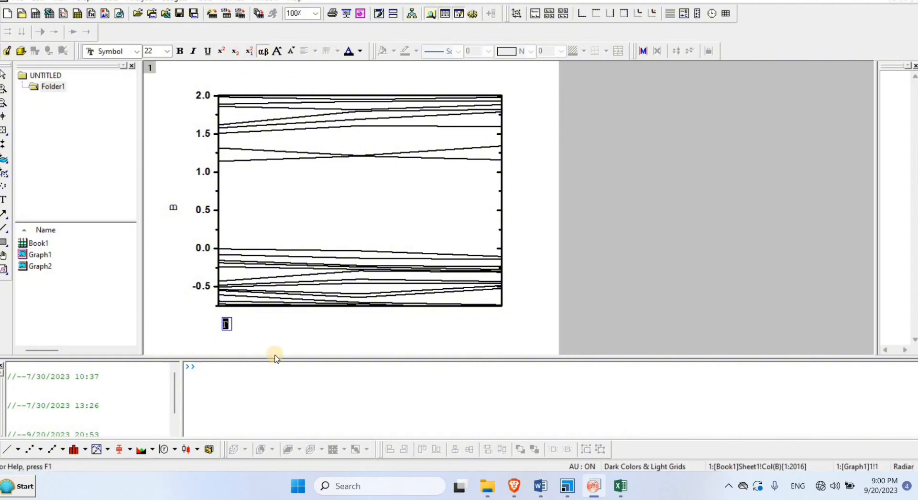
click(227, 327)
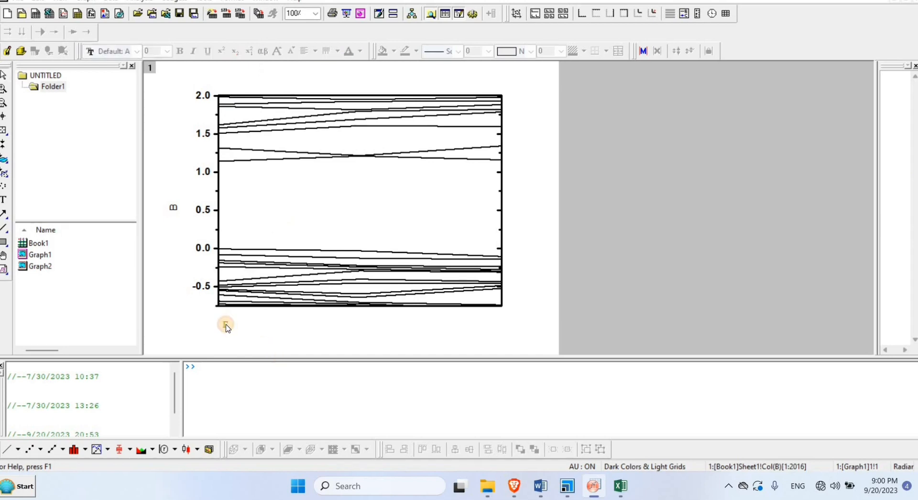
double_click(228, 327)
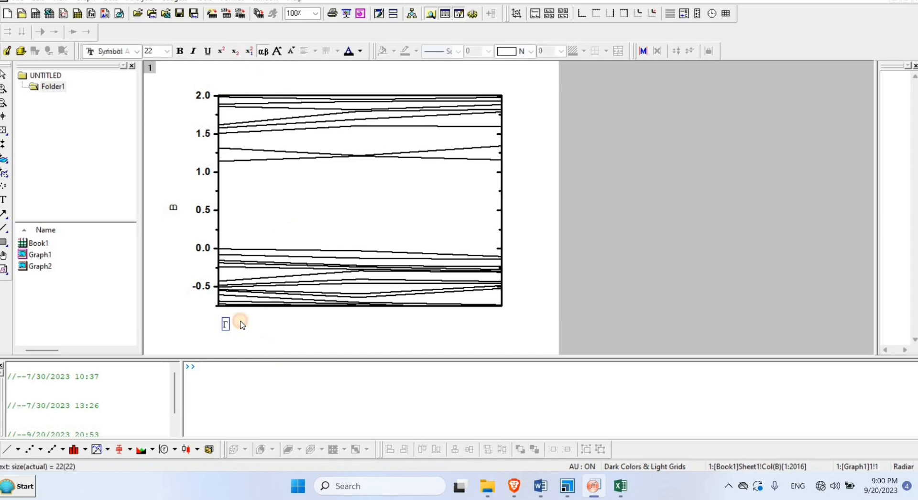
click(168, 52)
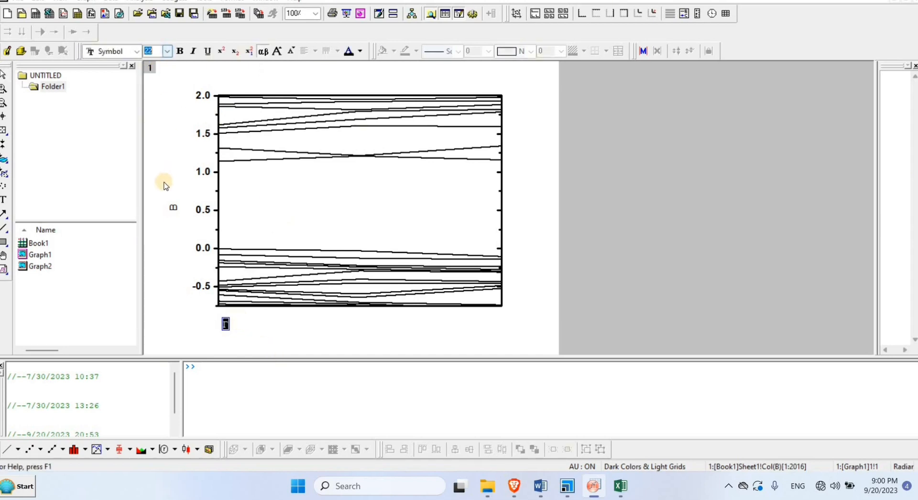
click(180, 52)
click(233, 331)
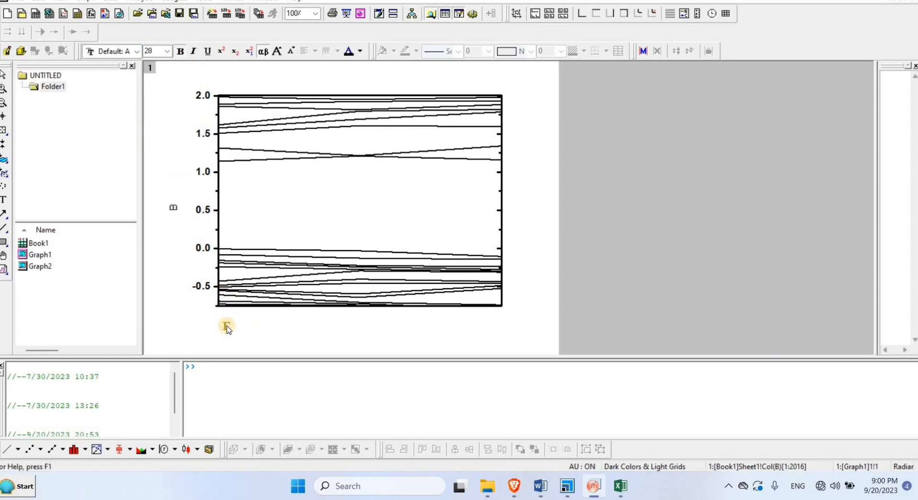
click(223, 318)
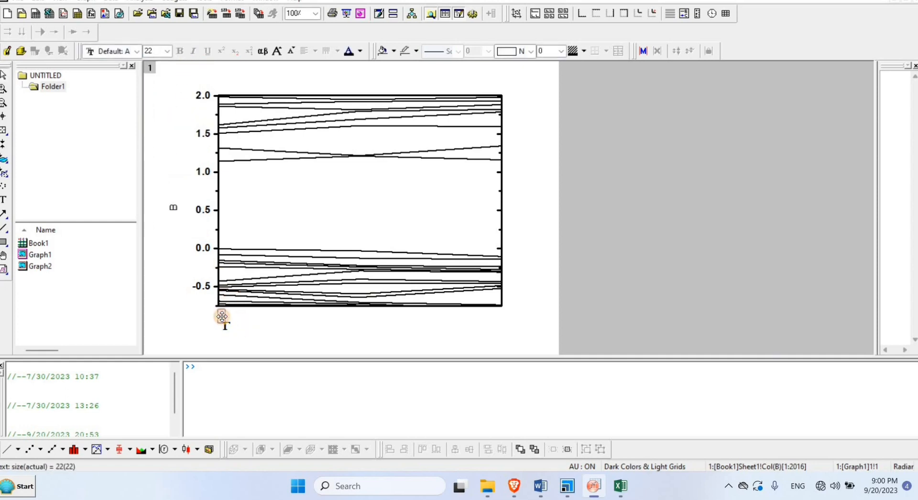
drag(221, 314, 221, 314)
click(181, 309)
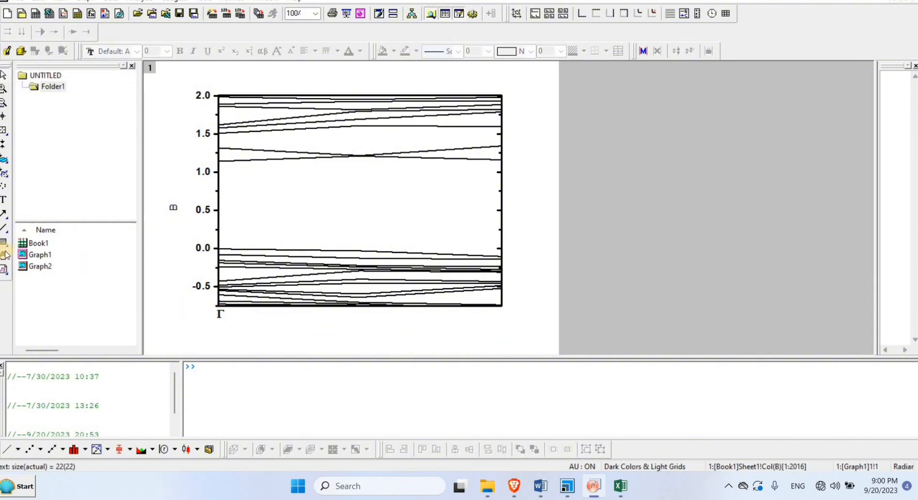
Add a K label at the x axis's right end in Greek Symbol font, size 26.
click(4, 200)
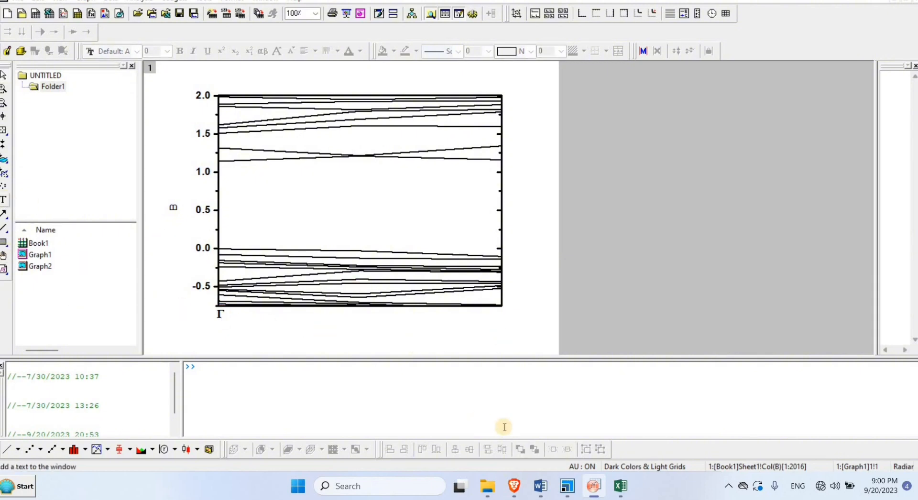
click(498, 315)
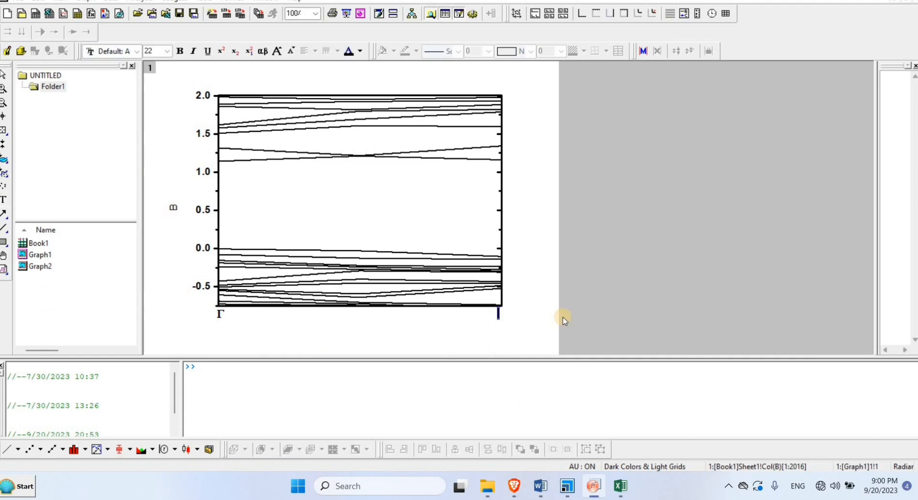
text(K)
double_click(502, 314)
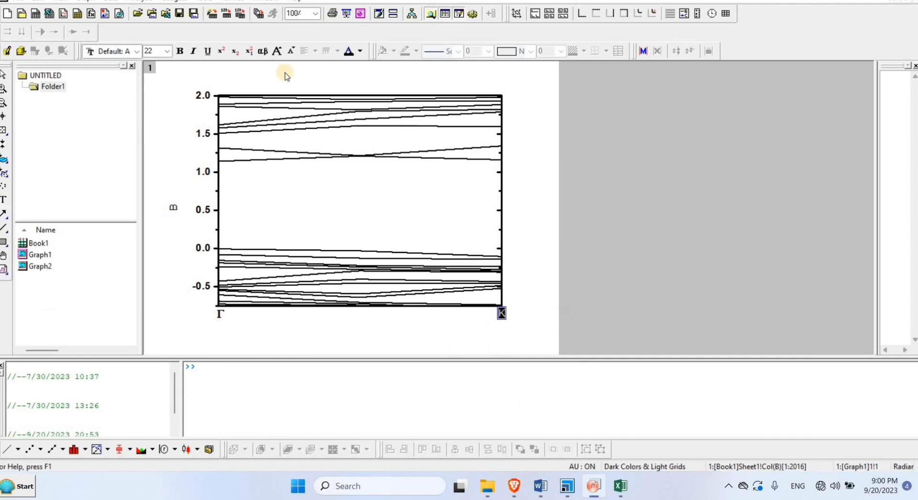
click(263, 52)
click(167, 51)
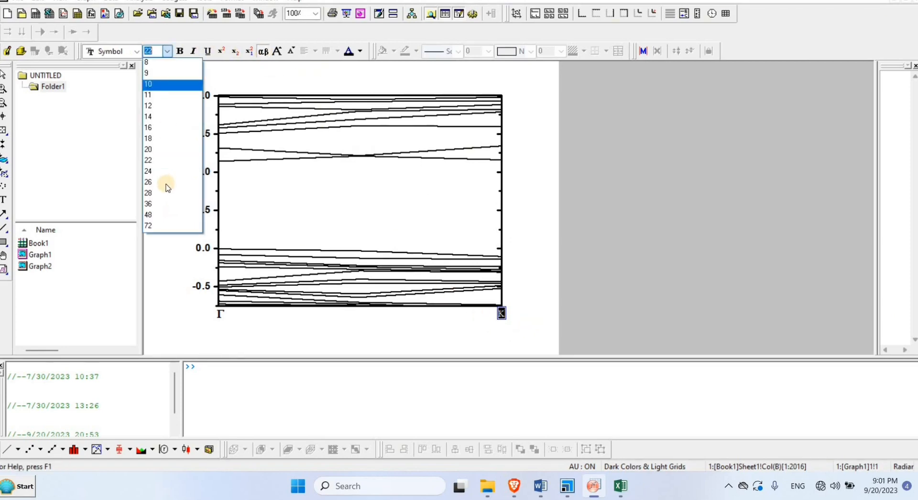
click(165, 183)
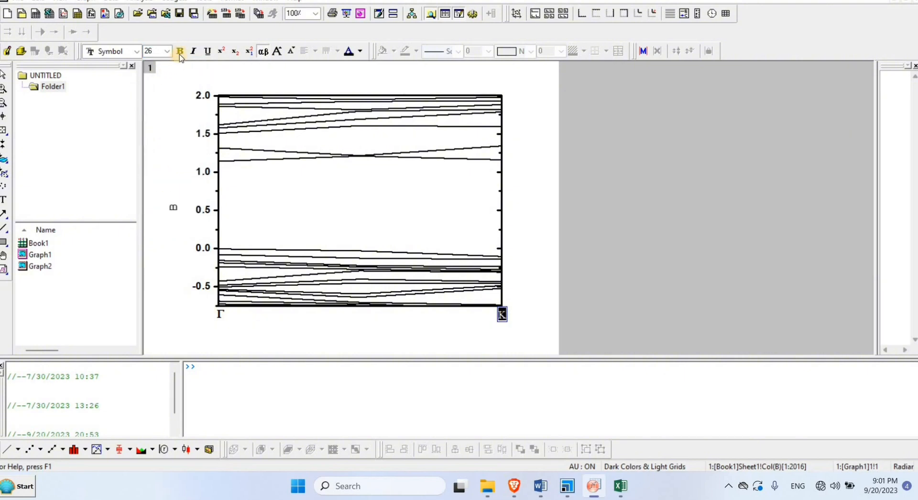
click(503, 315)
double_click(501, 314)
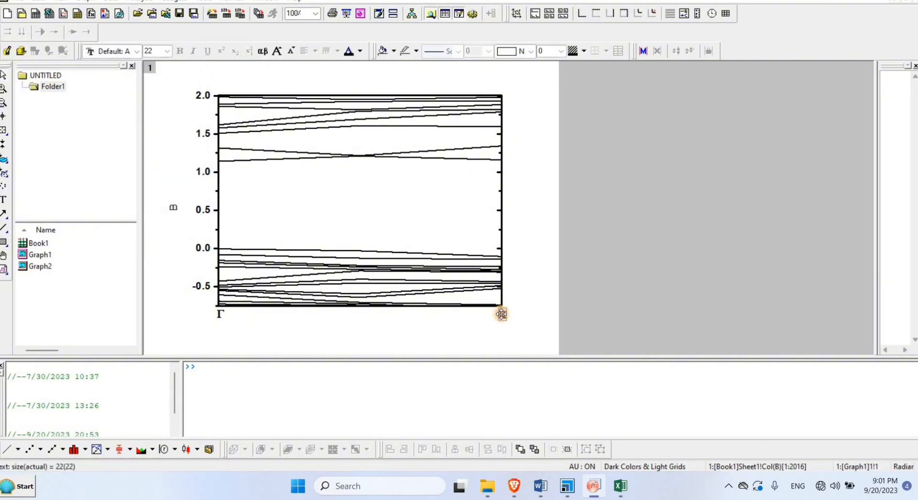
click(535, 313)
click(536, 314)
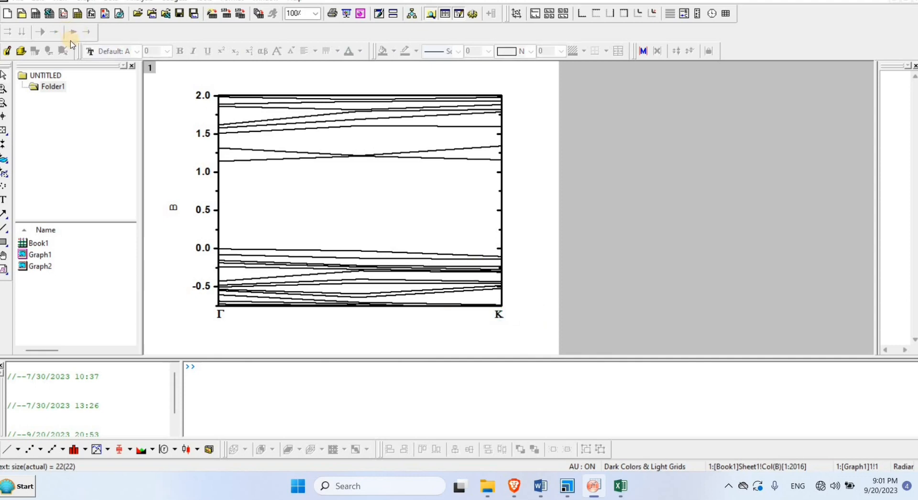
Change the y-axis title text to 'Band Gap (eV)' and drag it nearer the axis.
double_click(175, 208)
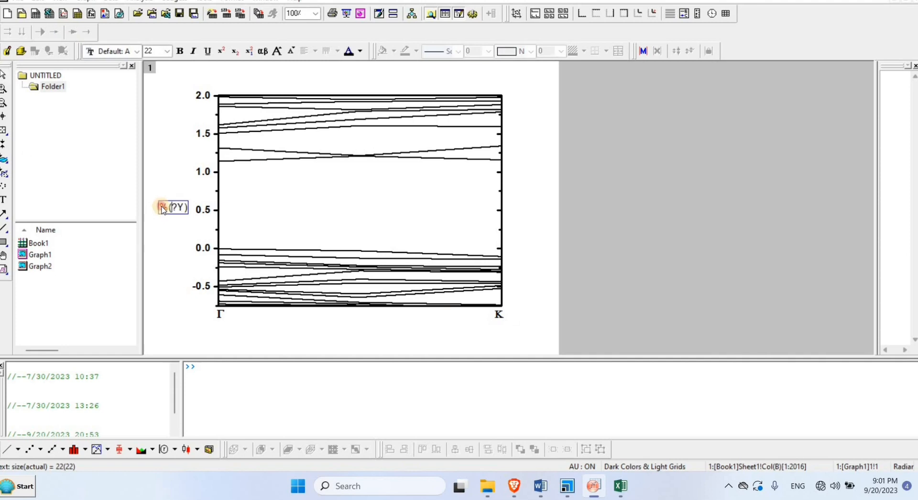
drag(160, 207, 197, 210)
text(B)
text(angGap)
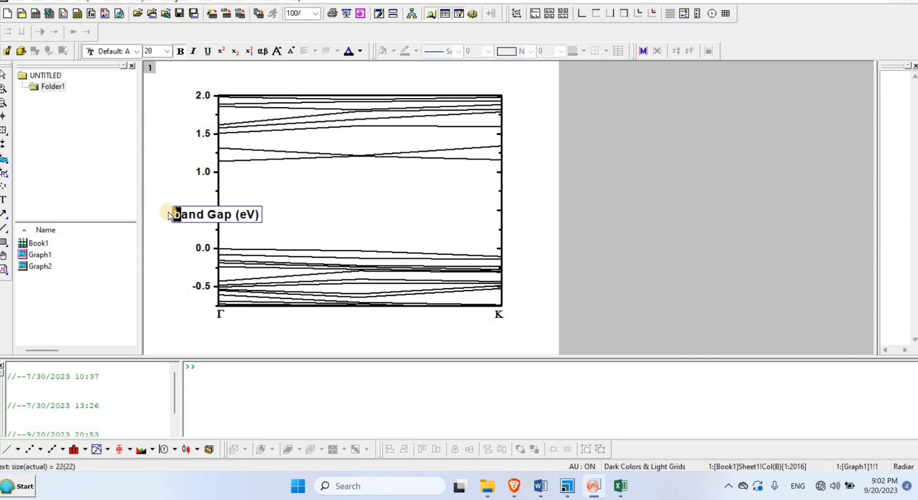
text(B)
click(170, 261)
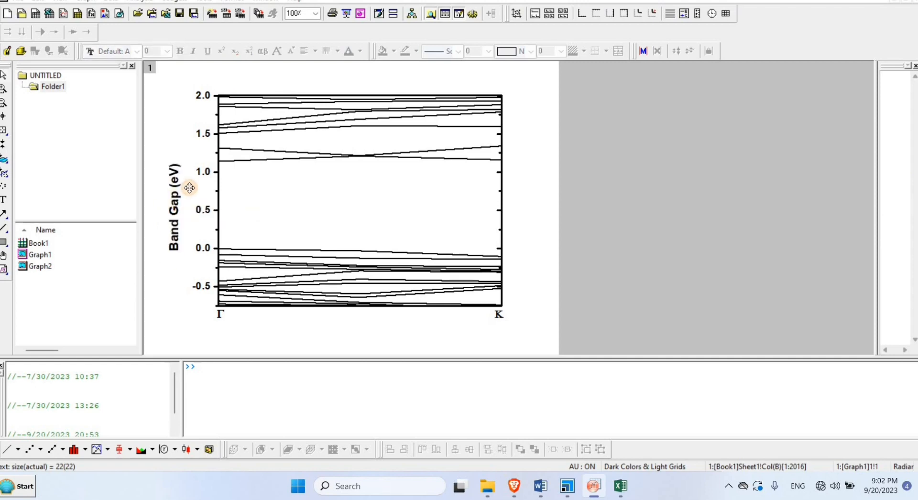
drag(190, 187, 203, 188)
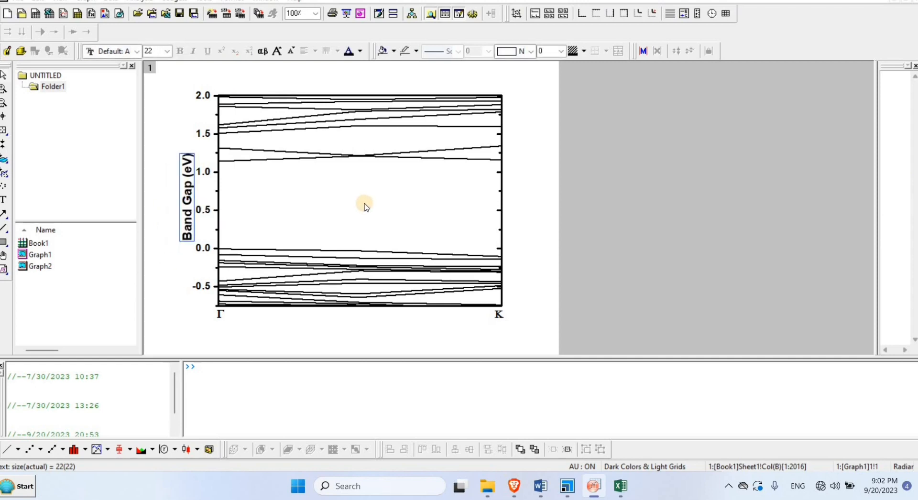
click(562, 208)
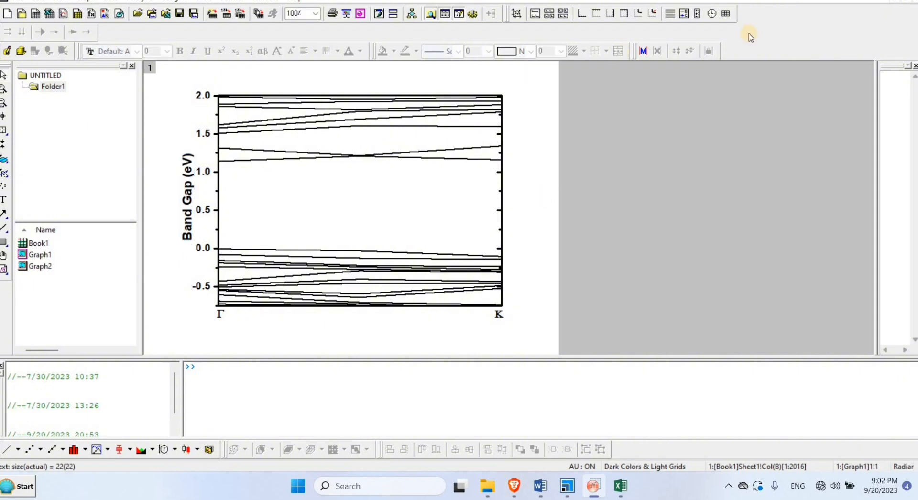
Maximise Graph2 and set its left and bottom axis lines to 3 points.
click(905, 4)
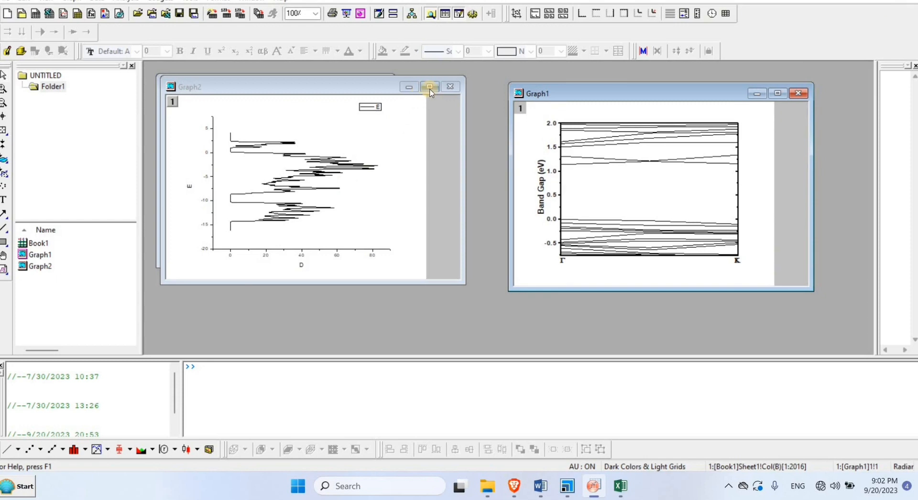
click(429, 88)
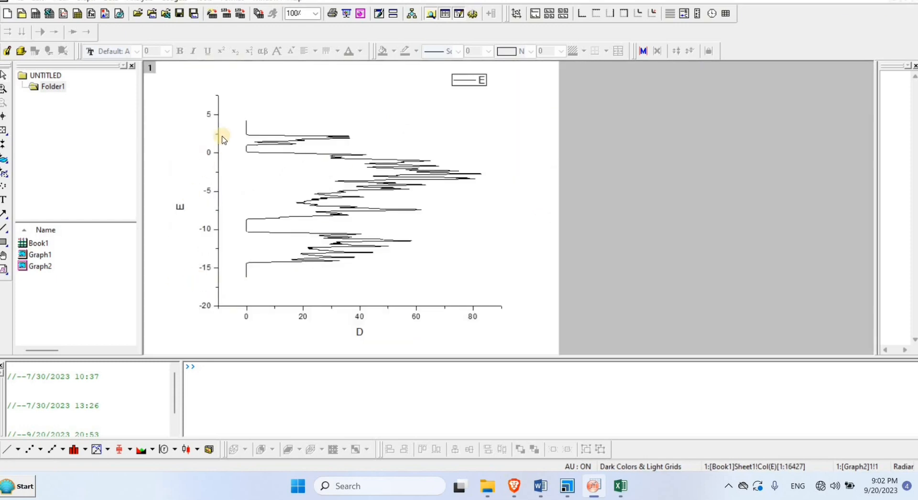
double_click(219, 106)
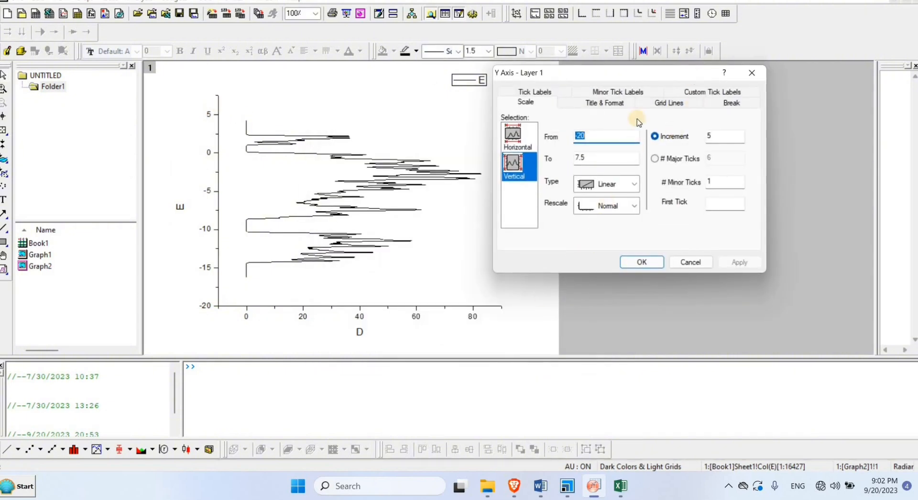
click(591, 103)
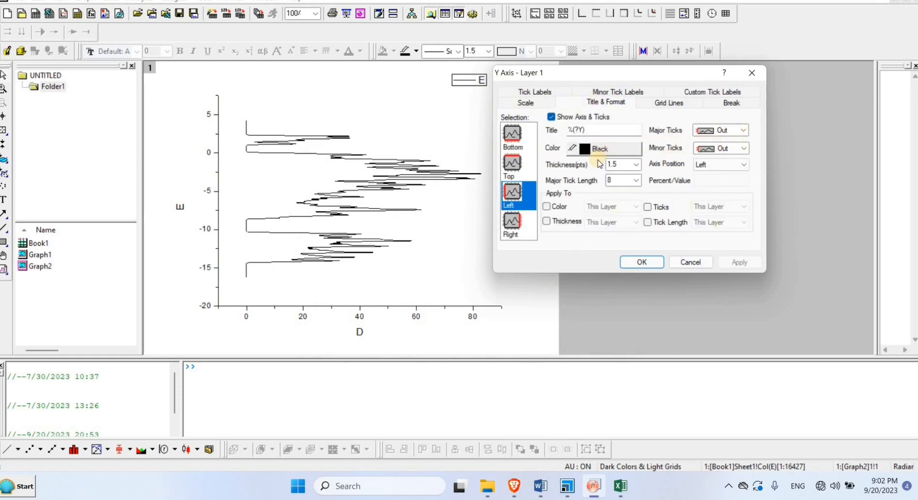
click(636, 165)
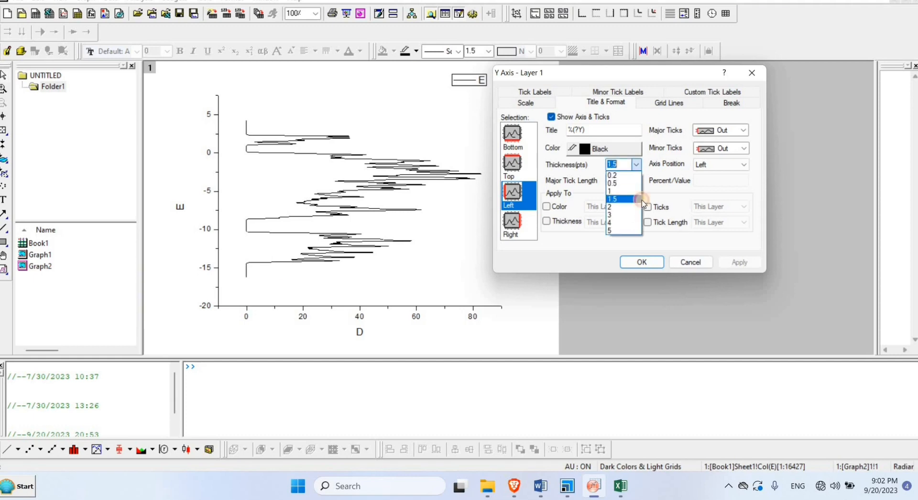
click(617, 206)
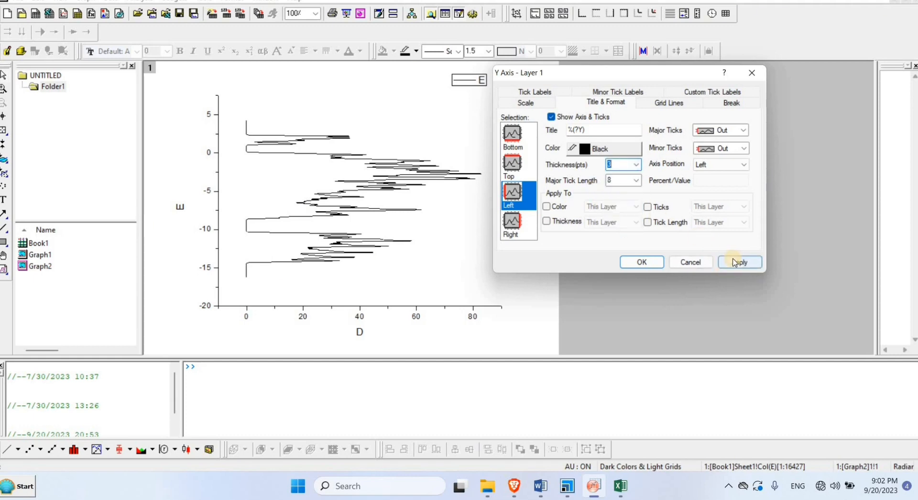
click(735, 262)
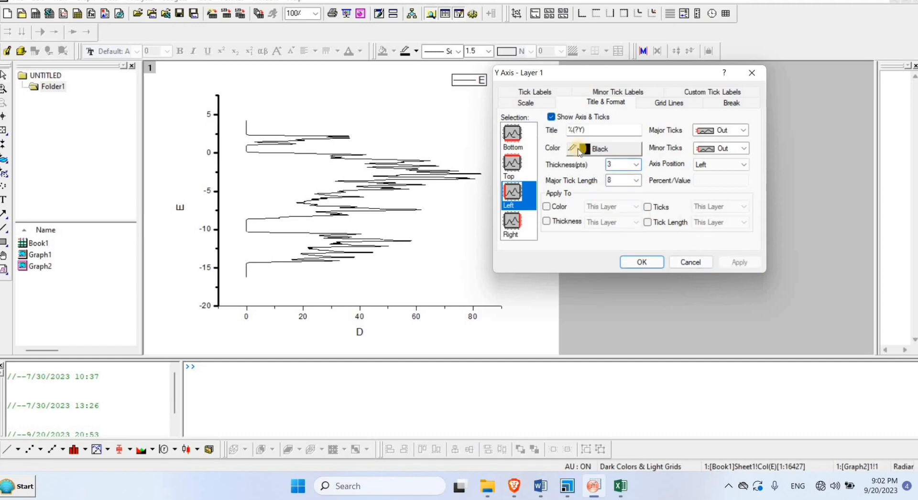
click(512, 136)
click(636, 164)
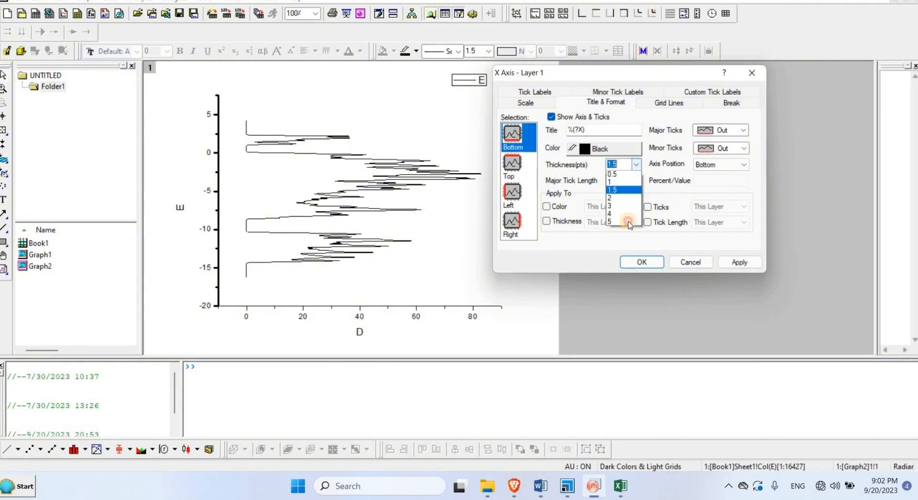
click(623, 215)
click(734, 265)
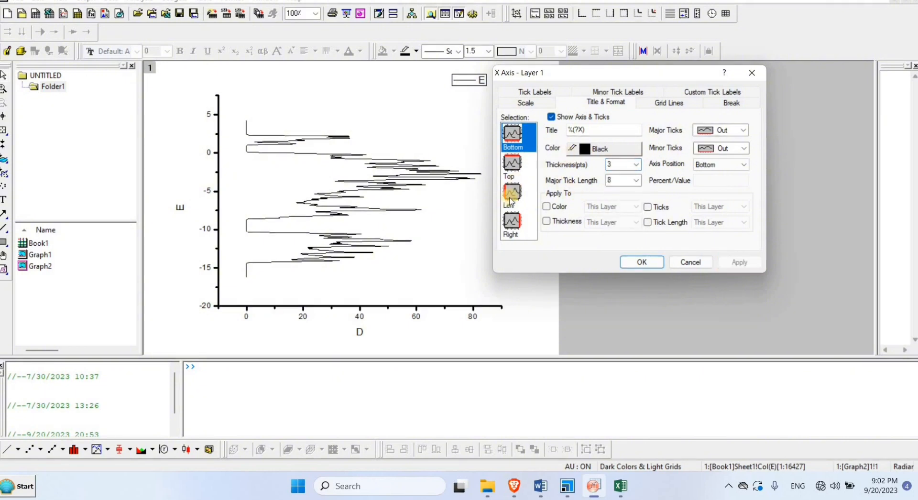
Turn on the top axis with inward major and minor ticks and a 3-point line.
click(512, 165)
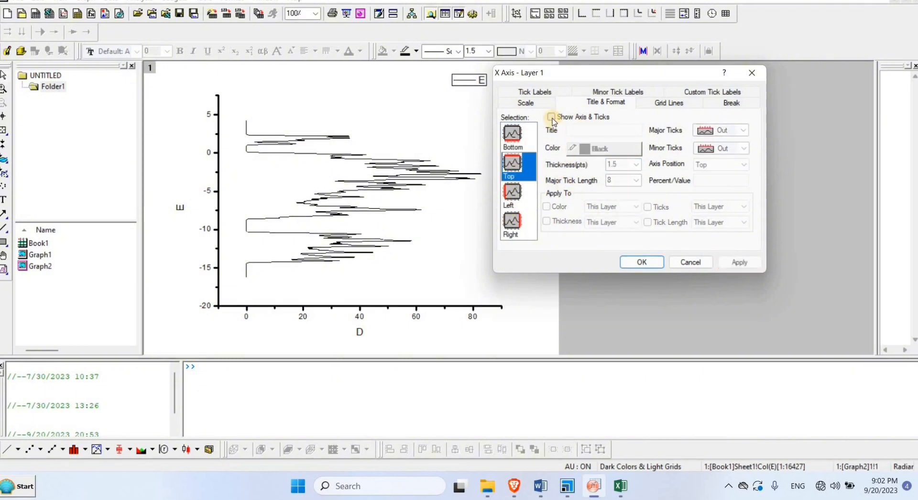
click(552, 117)
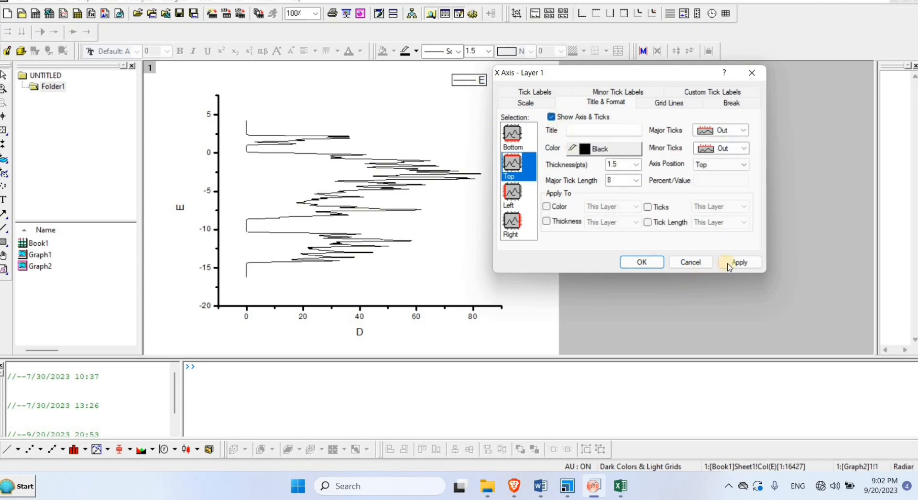
click(744, 130)
click(741, 154)
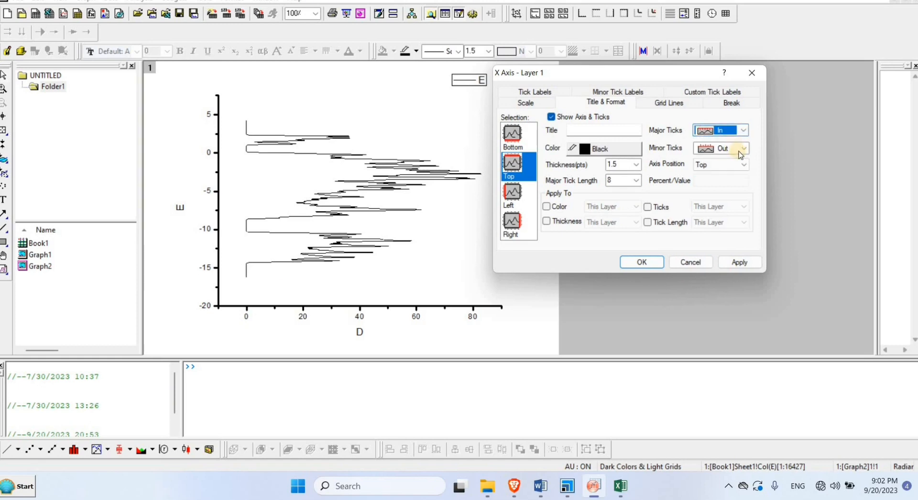
click(744, 148)
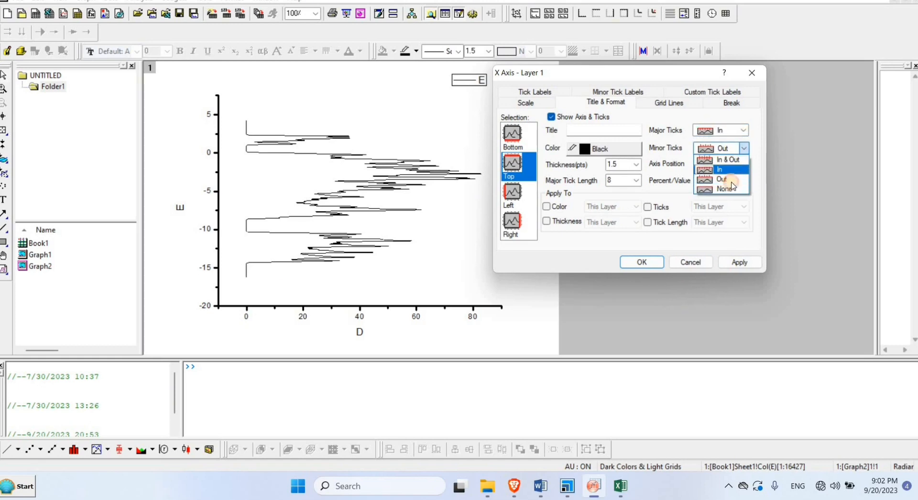
click(735, 257)
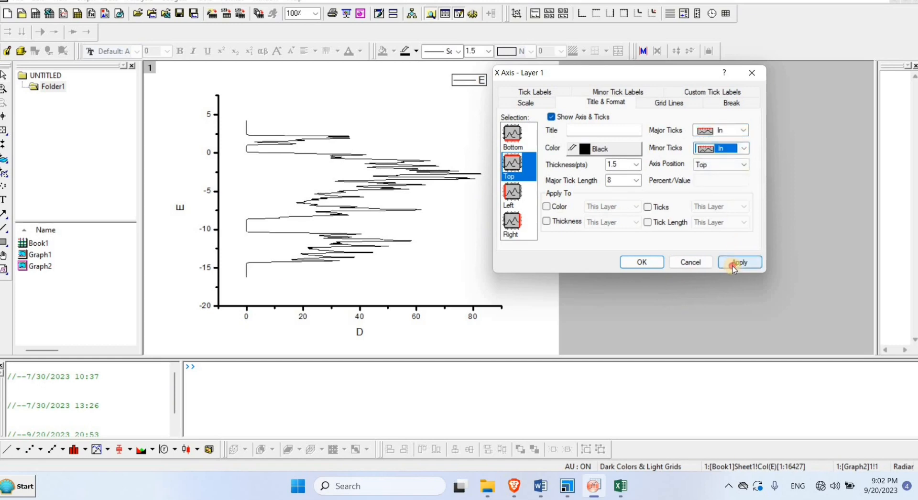
click(726, 265)
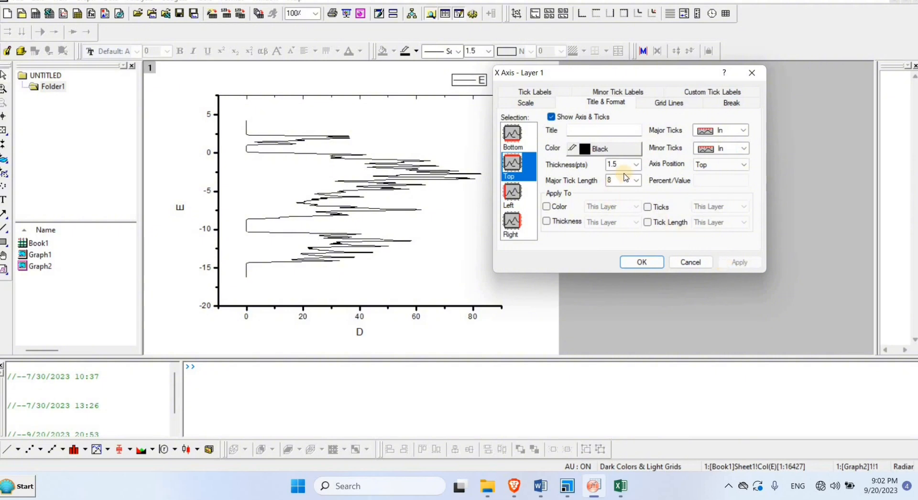
click(636, 166)
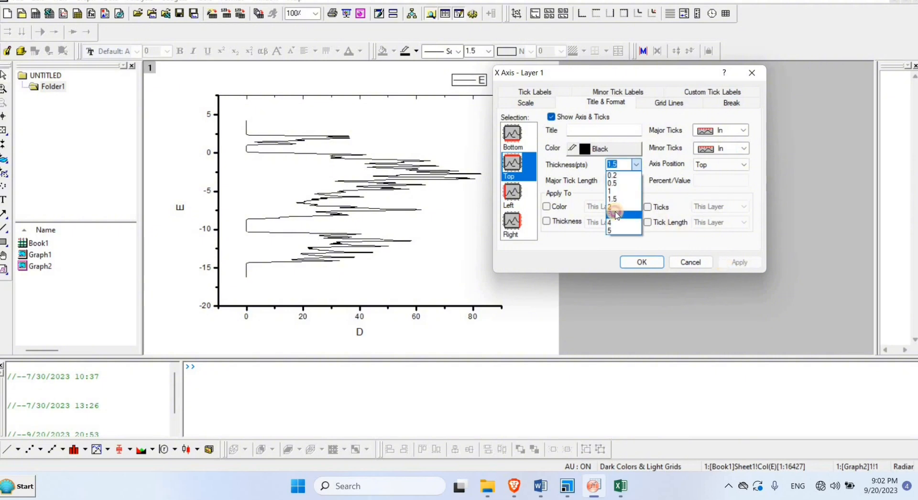
click(734, 267)
click(735, 264)
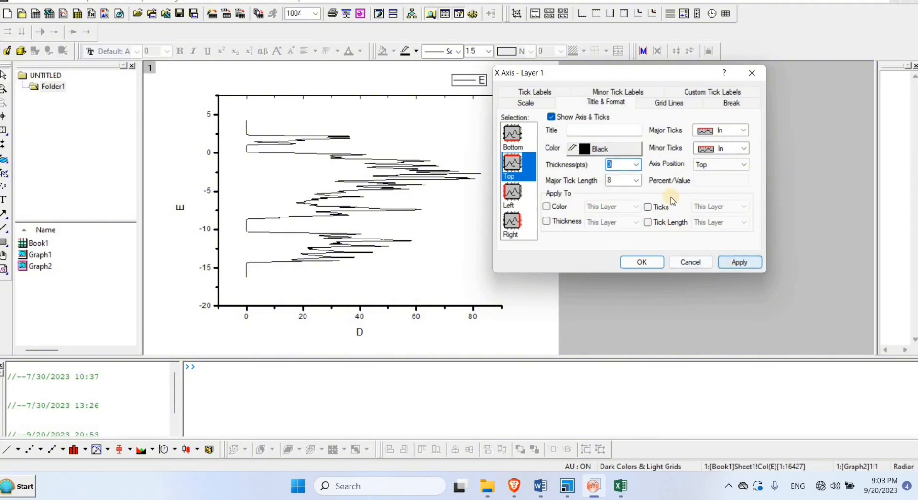
Turn on the right axis with inward major and minor ticks and 3-point thickness.
drag(705, 77, 762, 78)
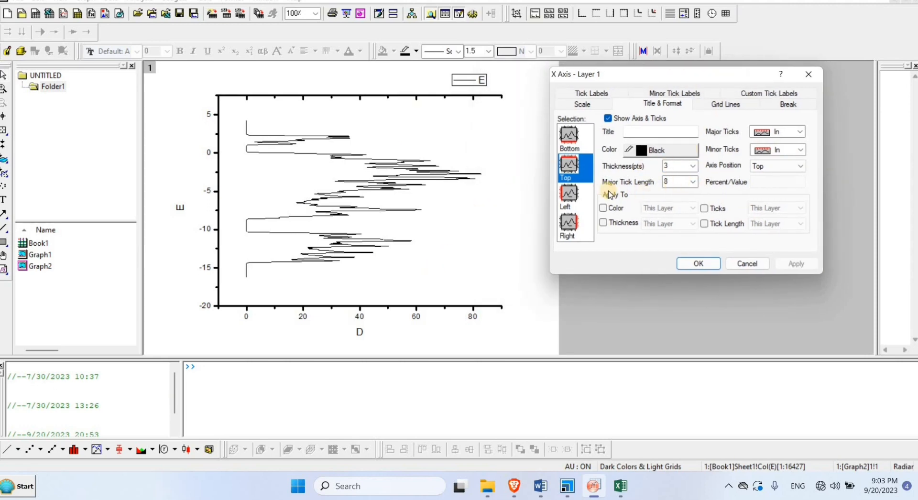
click(569, 227)
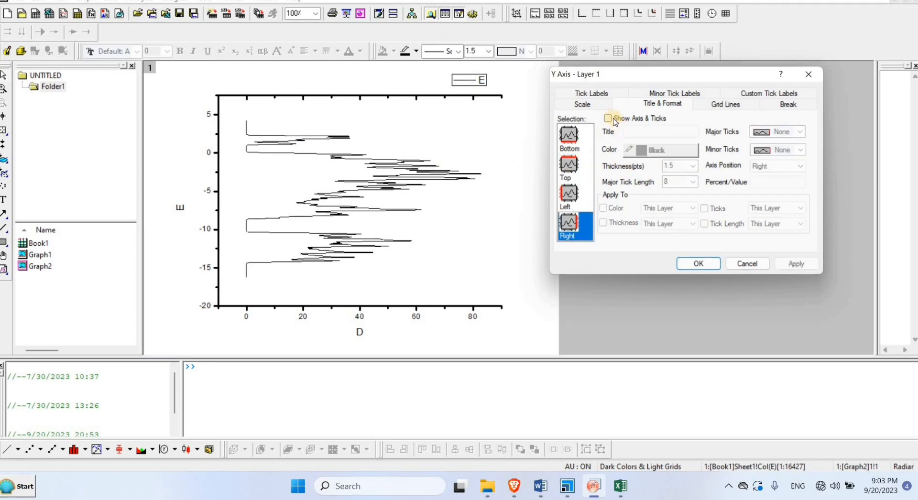
click(607, 118)
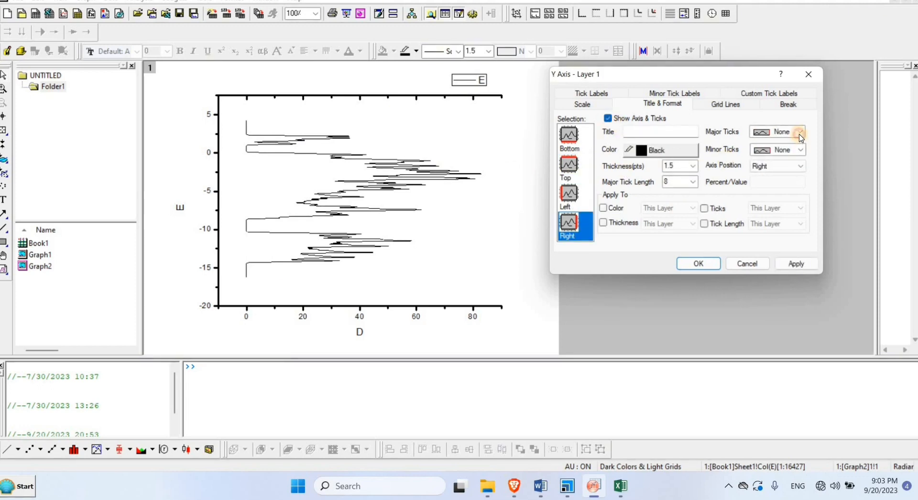
click(800, 132)
click(777, 152)
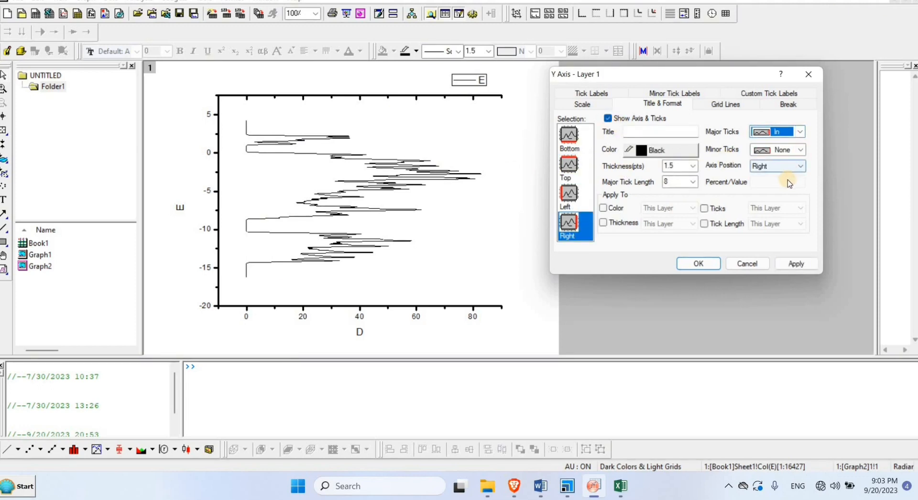
click(801, 150)
click(777, 172)
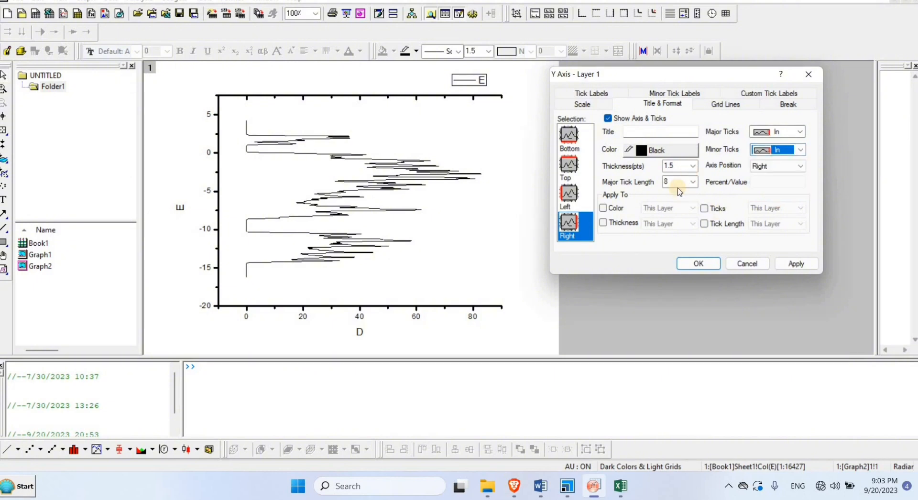
click(693, 166)
click(667, 216)
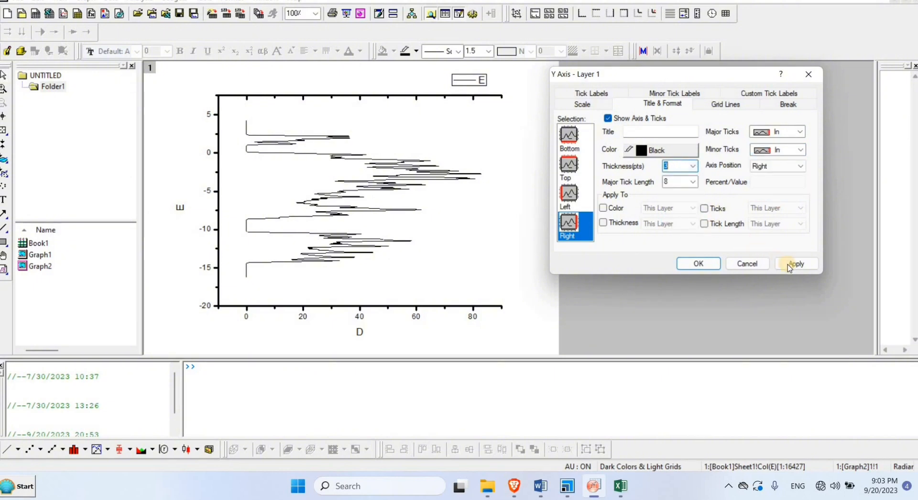
click(712, 261)
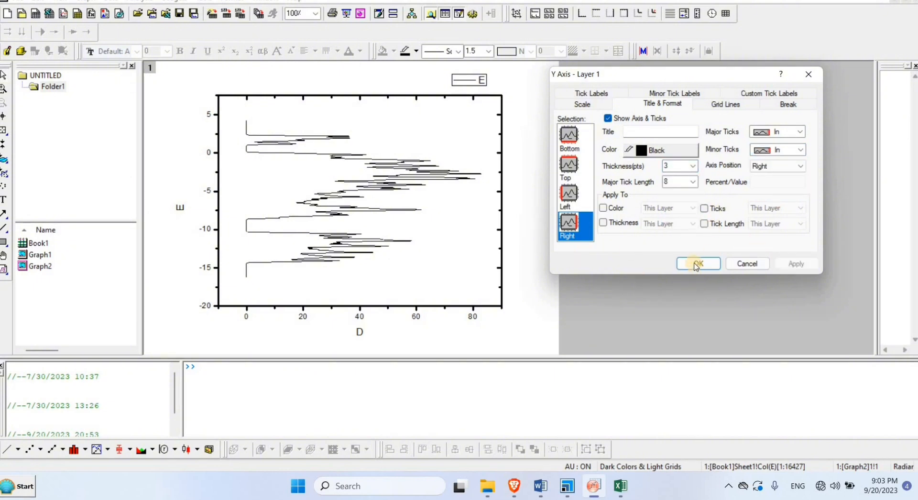
click(696, 265)
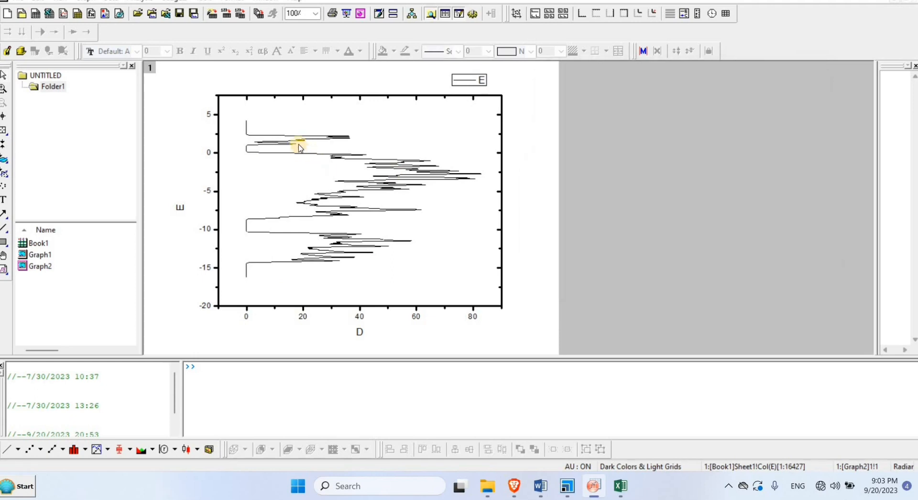
Zoom the DOS plot into the energy range around zero and open the left axis settings.
double_click(392, 146)
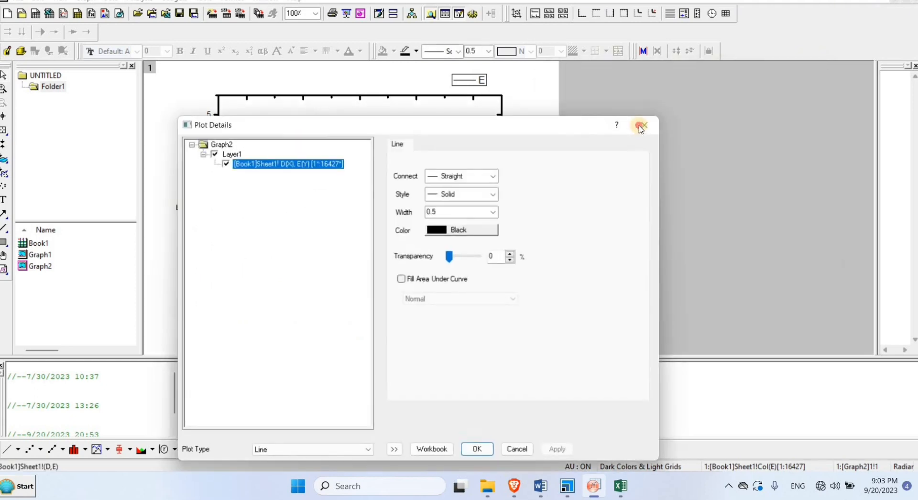
key(Escape)
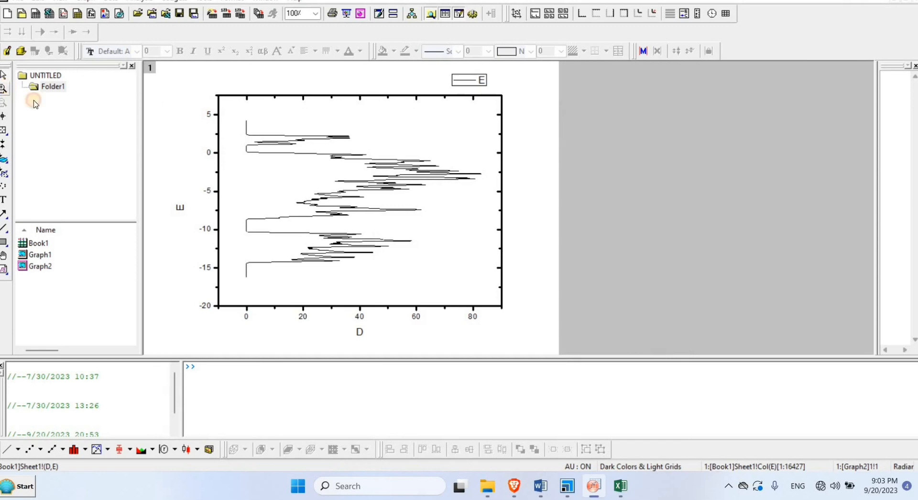
click(3, 90)
drag(238, 118, 484, 178)
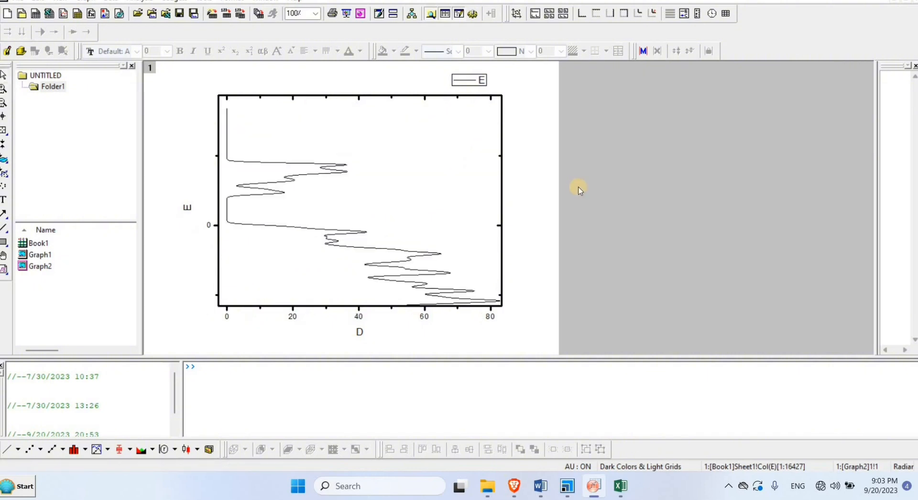
double_click(209, 225)
drag(458, 131, 614, 110)
Make Graph2's left-axis tick labels bold at 24 pt.
click(622, 227)
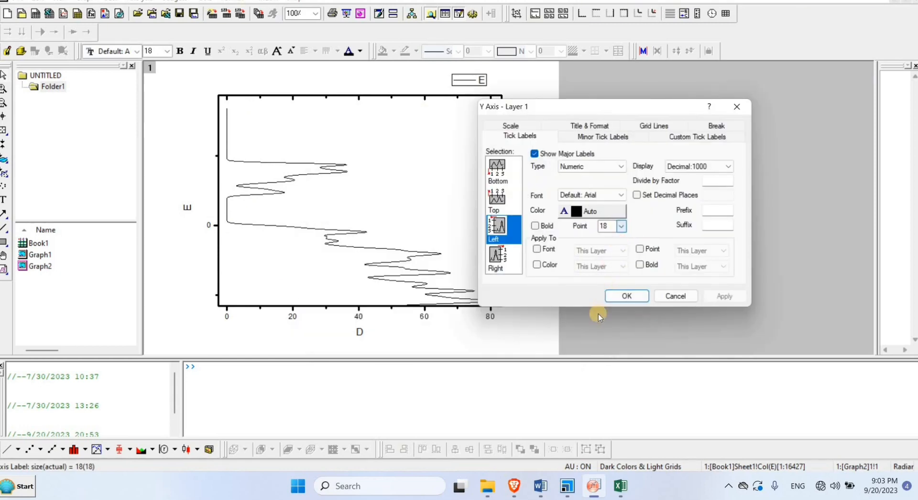
click(607, 318)
click(535, 226)
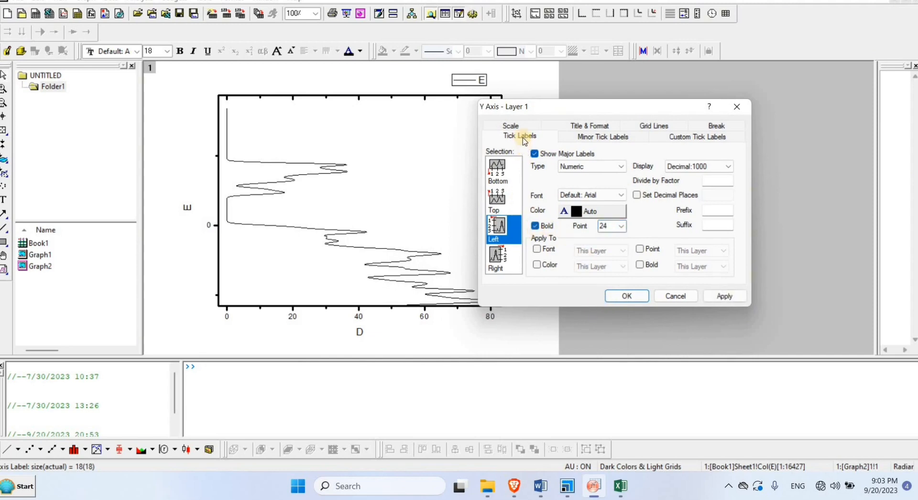
click(577, 128)
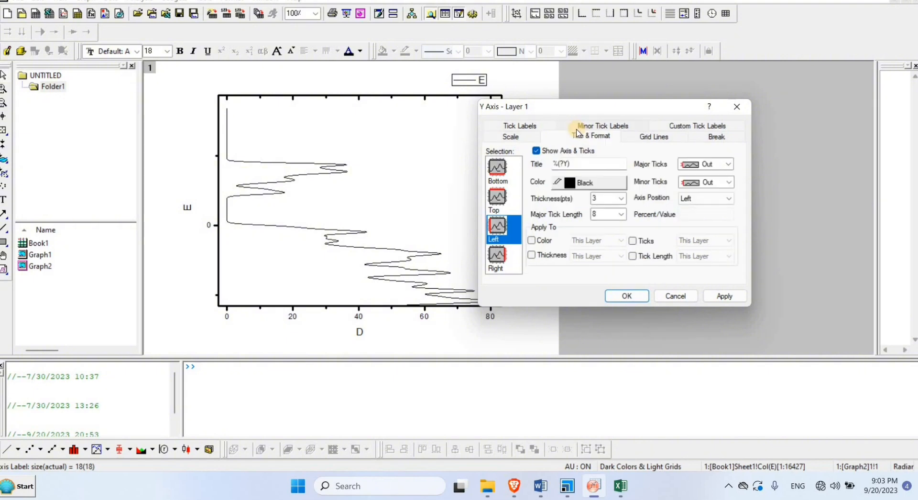
click(519, 129)
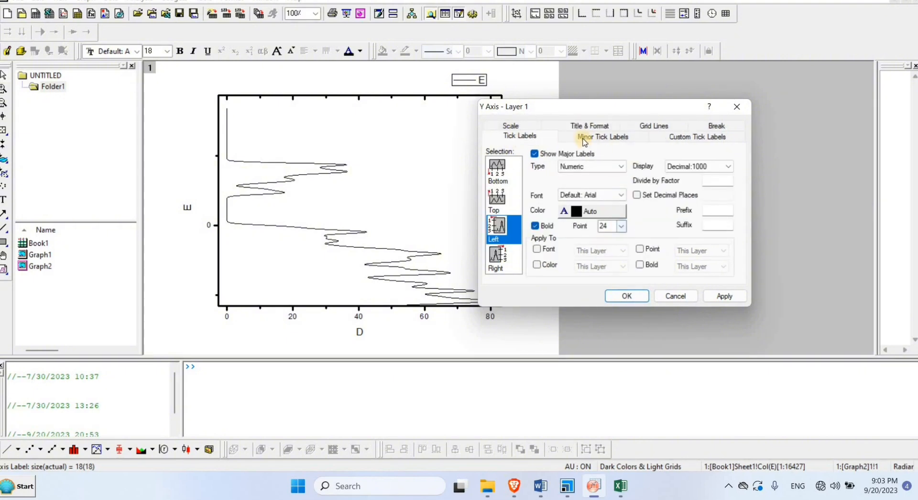
click(583, 138)
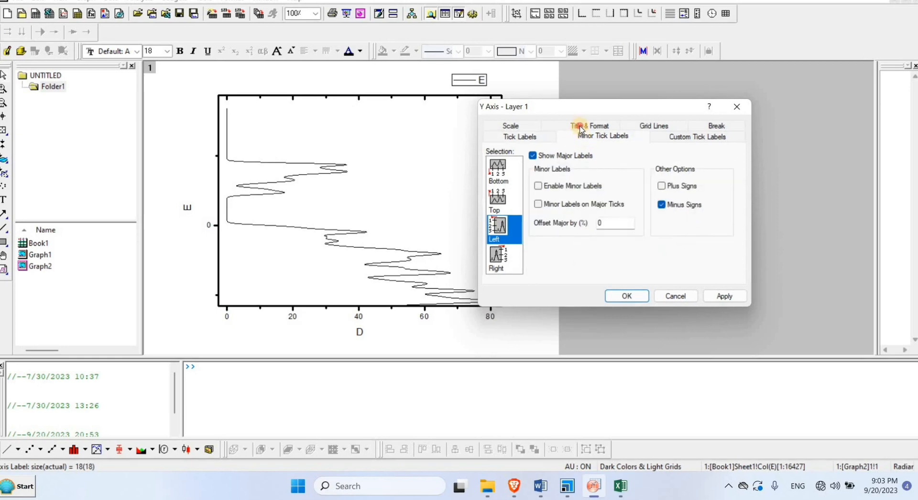
Set the vertical axis tick increment to 0.5 and close the axis dialog.
click(580, 128)
click(509, 138)
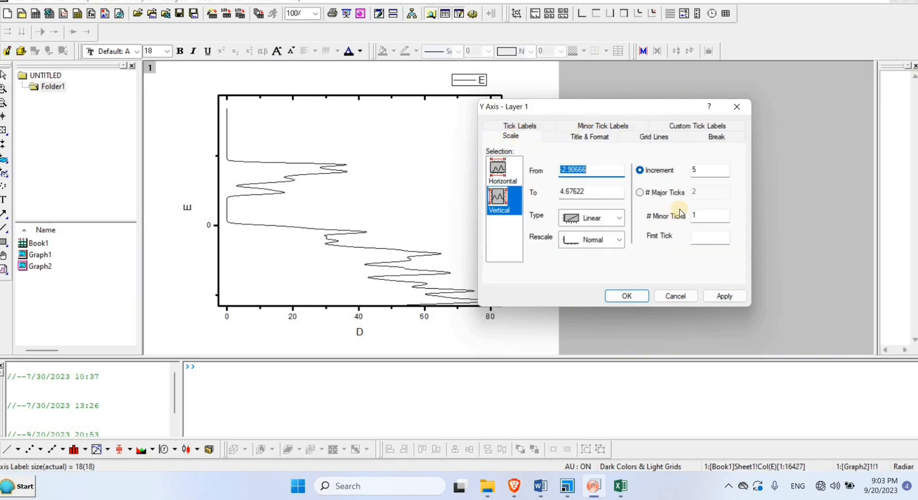
double_click(694, 170)
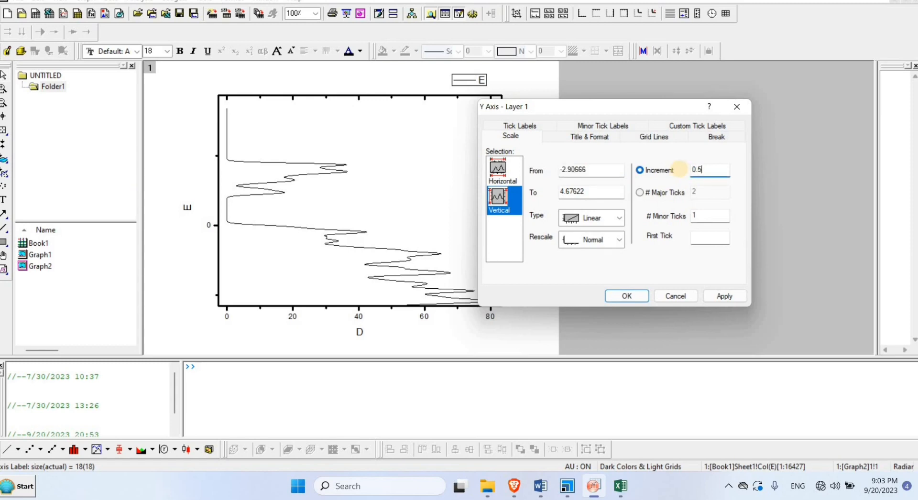
click(723, 297)
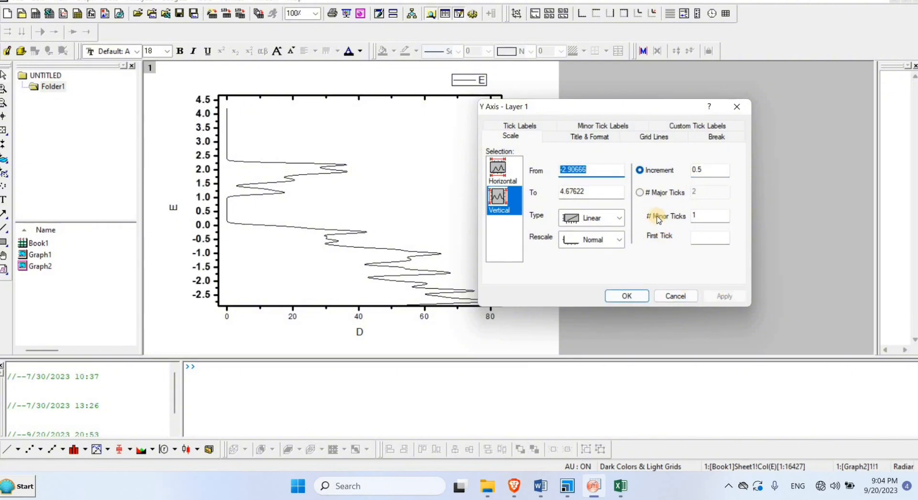
click(637, 299)
click(637, 297)
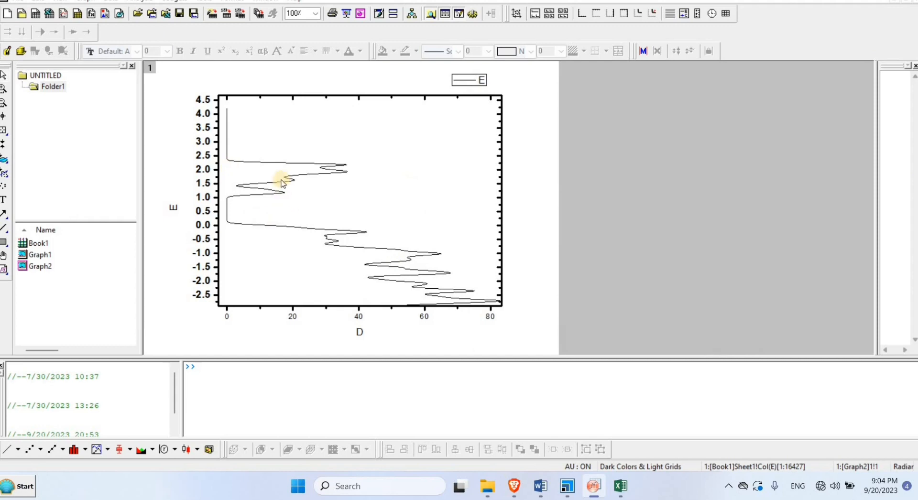
Set the DOS curve line width to 2 and place Graph1 beside Graph2.
double_click(306, 174)
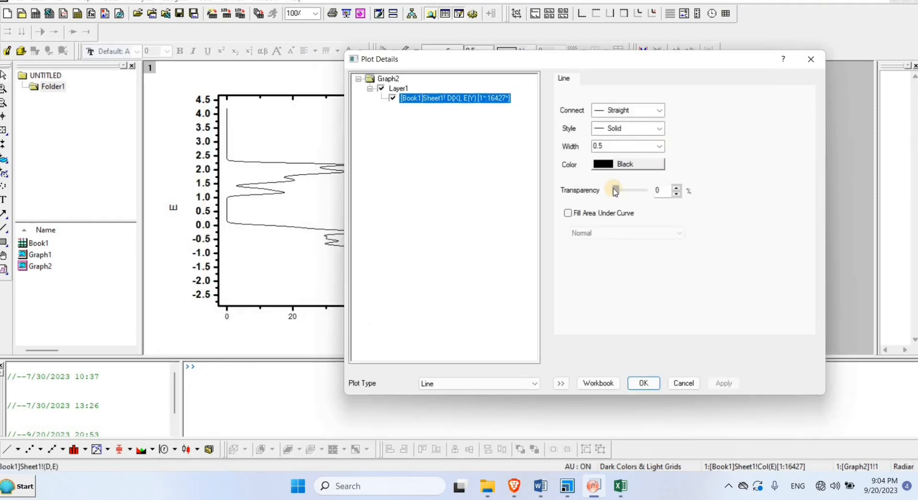
click(659, 146)
click(649, 187)
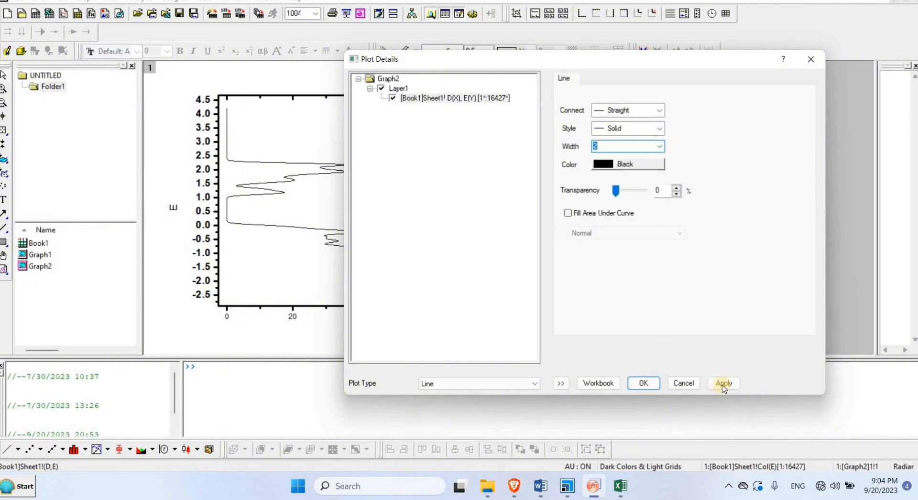
click(723, 383)
click(643, 384)
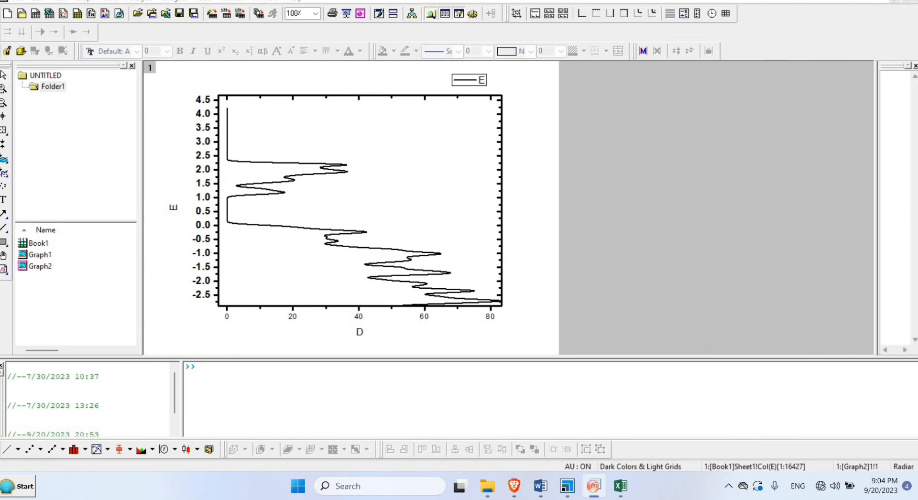
click(905, 1)
drag(637, 84, 595, 86)
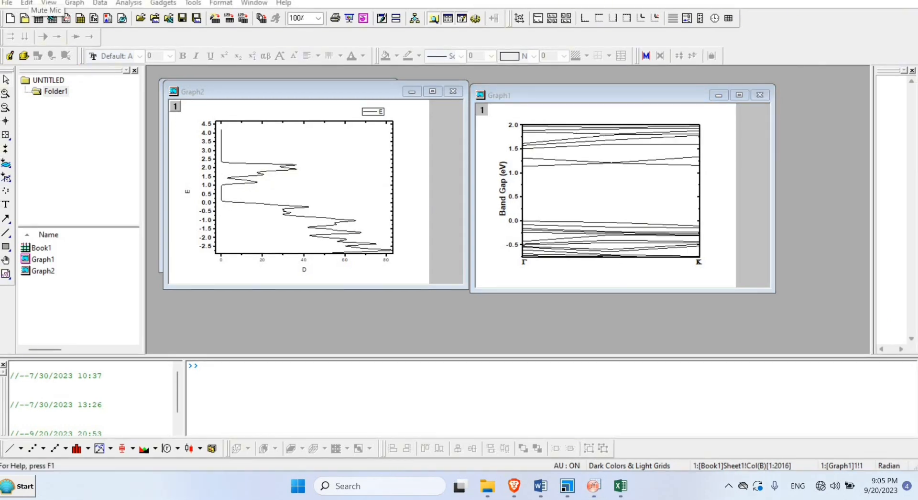
Open the Merge Graph Windows dialog from the Graph menu.
click(74, 4)
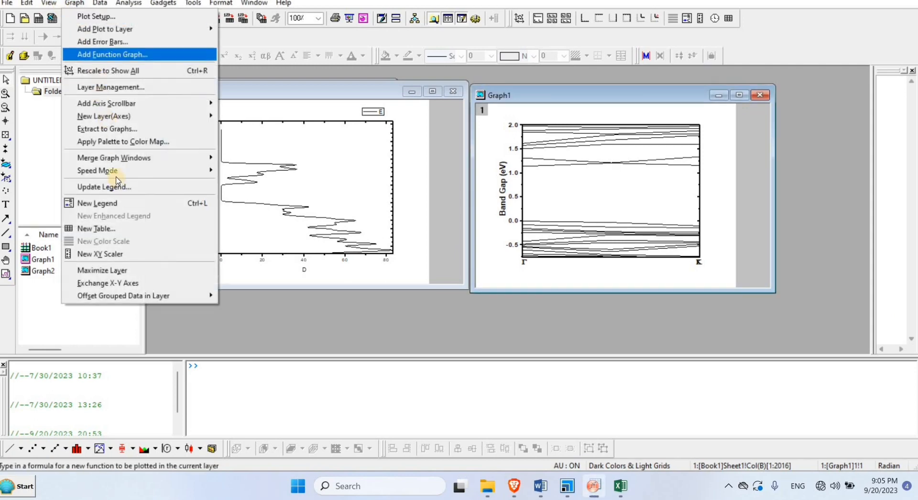
mouse_move(115, 162)
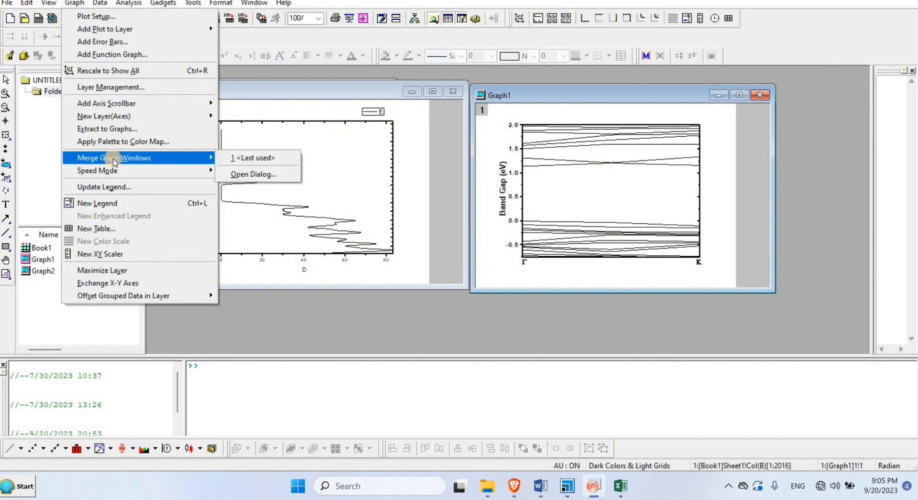
click(237, 173)
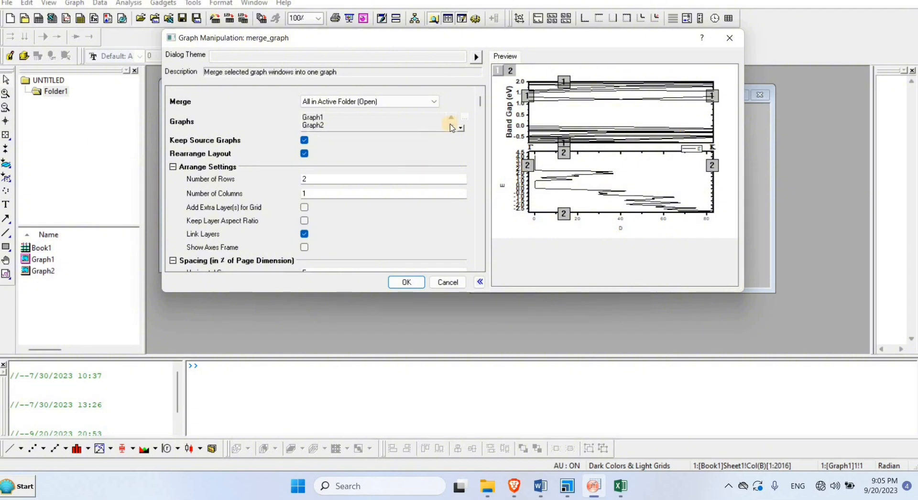
Set the merge layout to 1 row and 2 columns and check the preview.
drag(482, 106, 474, 251)
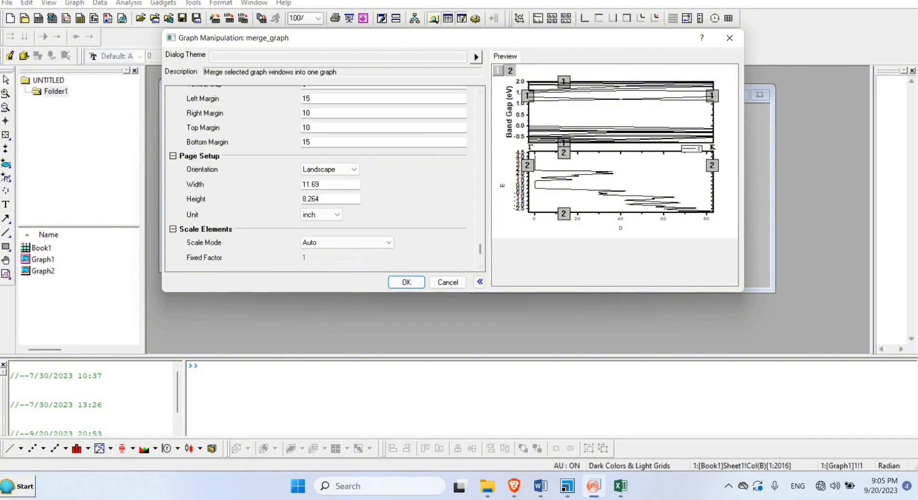
scroll(311, 161, up, 5)
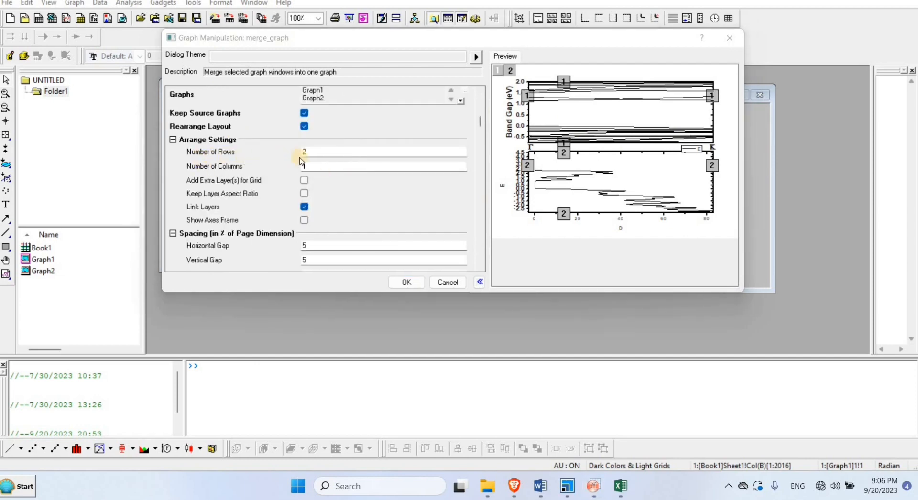
click(322, 148)
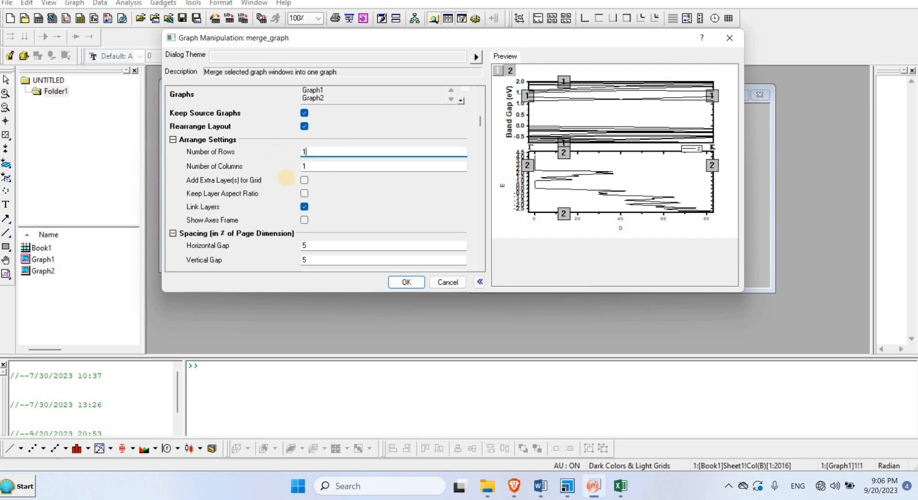
click(299, 168)
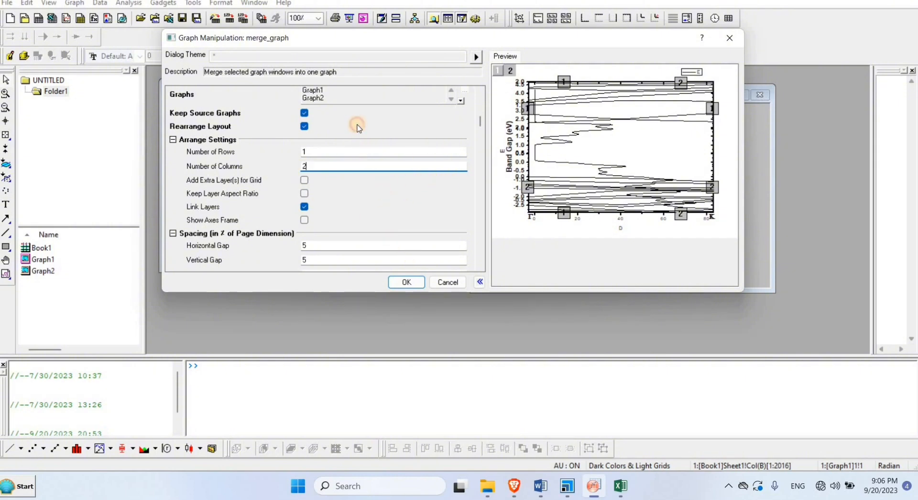
click(608, 149)
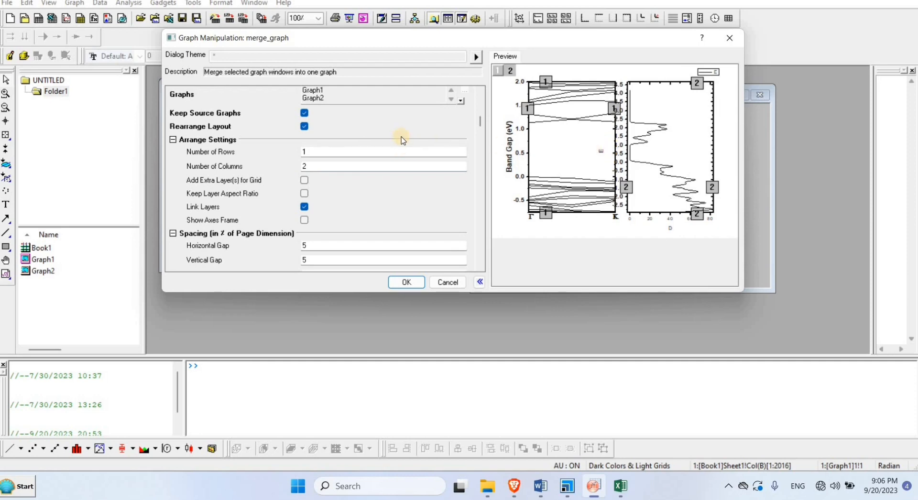
scroll(412, 134, up, 2)
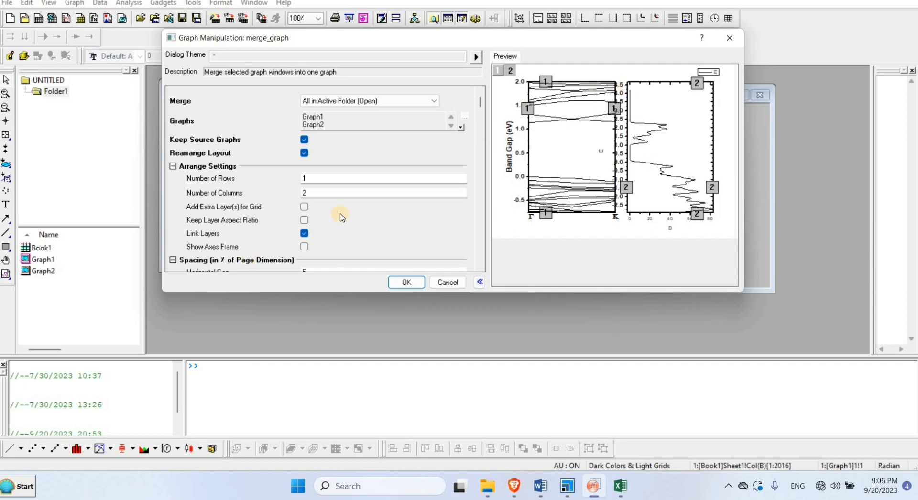
Set the horizontal gap to 0 and the vertical gap to 10.
scroll(341, 216, down, 3)
click(311, 193)
key(BackSpace)
text(10)
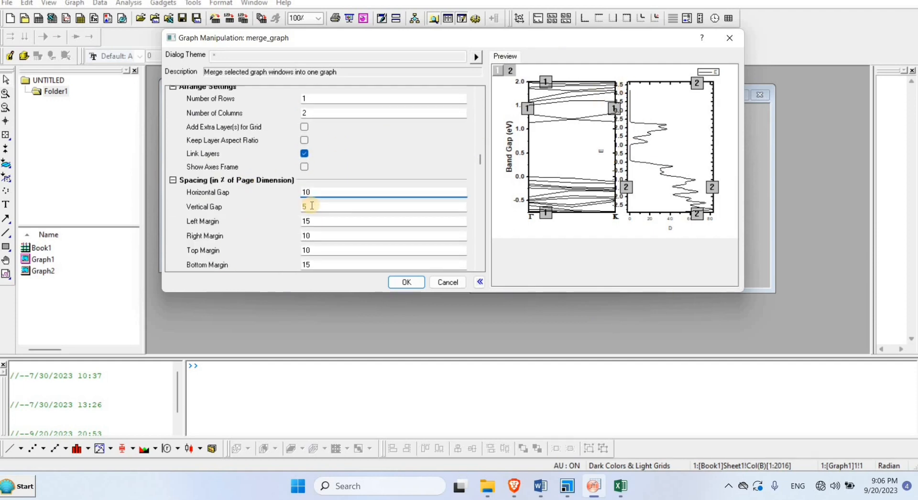
click(312, 205)
key(BackSpace)
text(10)
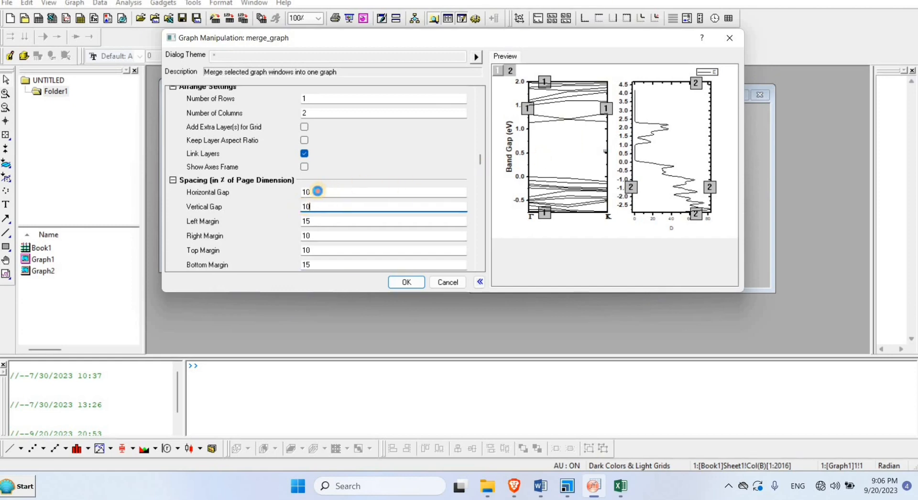
click(283, 192)
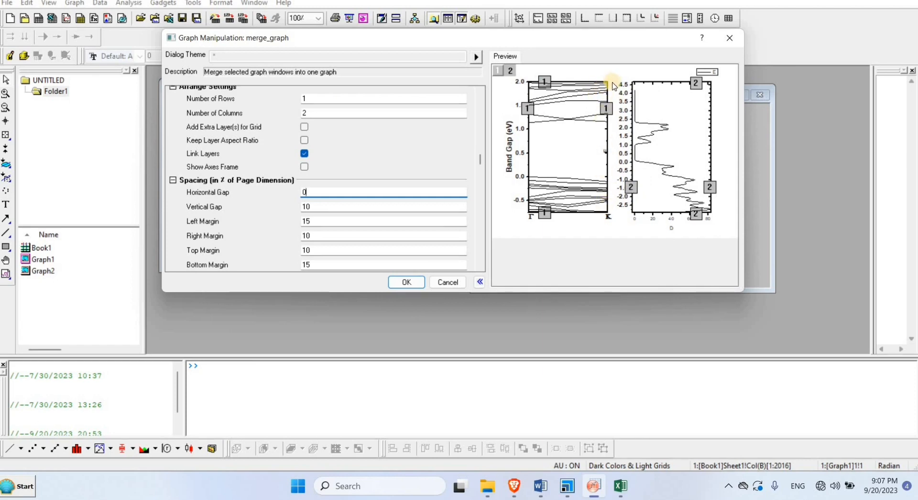
Set the right and top page margins to 15.
double_click(315, 235)
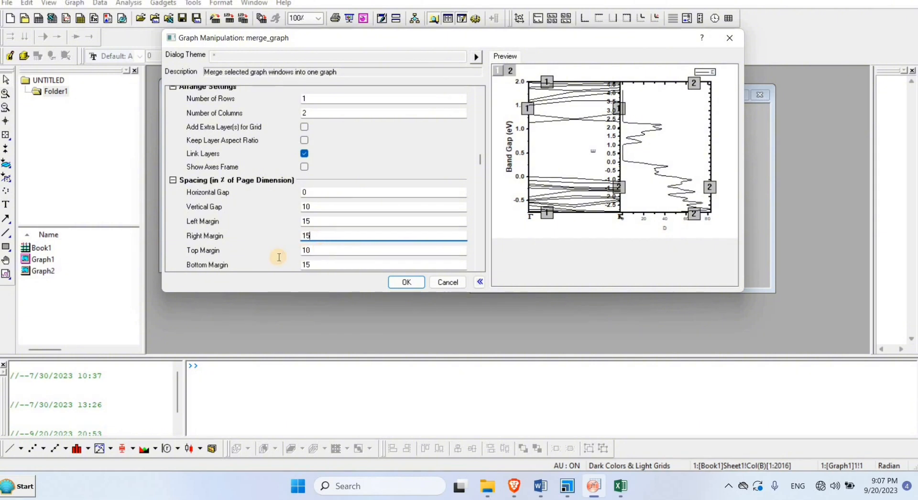
key(Tab)
text(1)
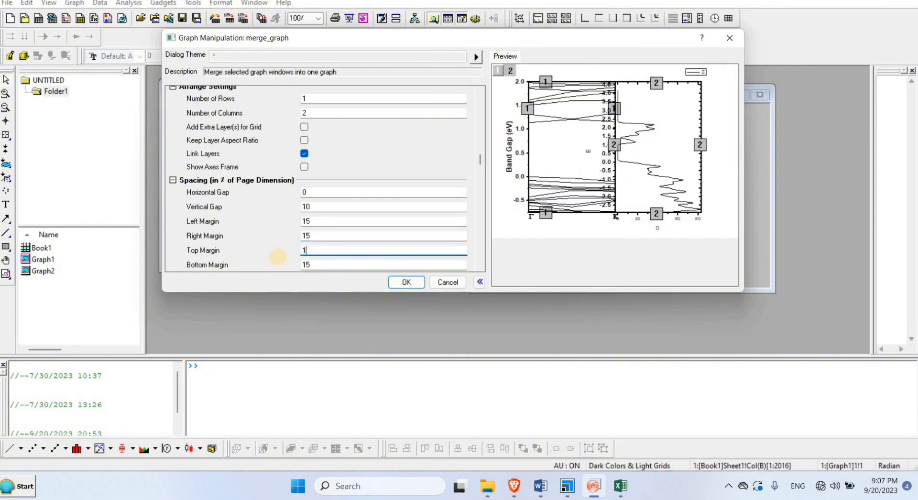
text(5)
scroll(471, 194, down, 1)
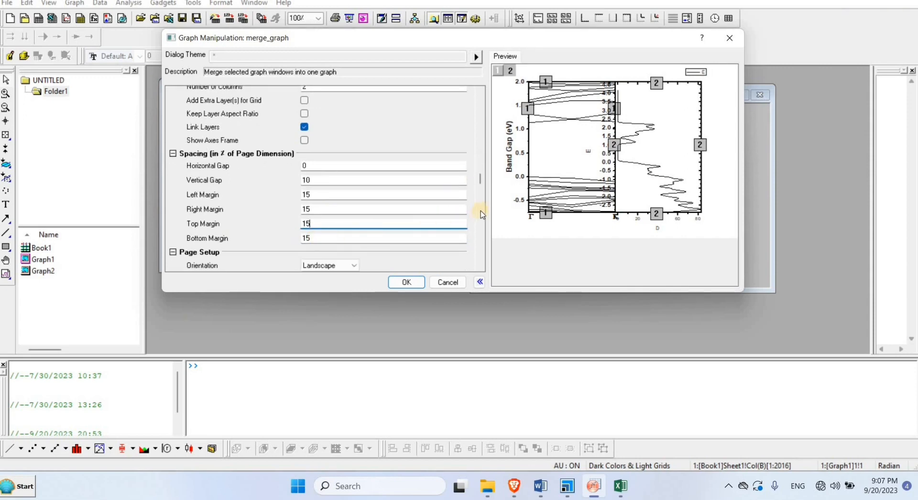
scroll(401, 228, down, 1)
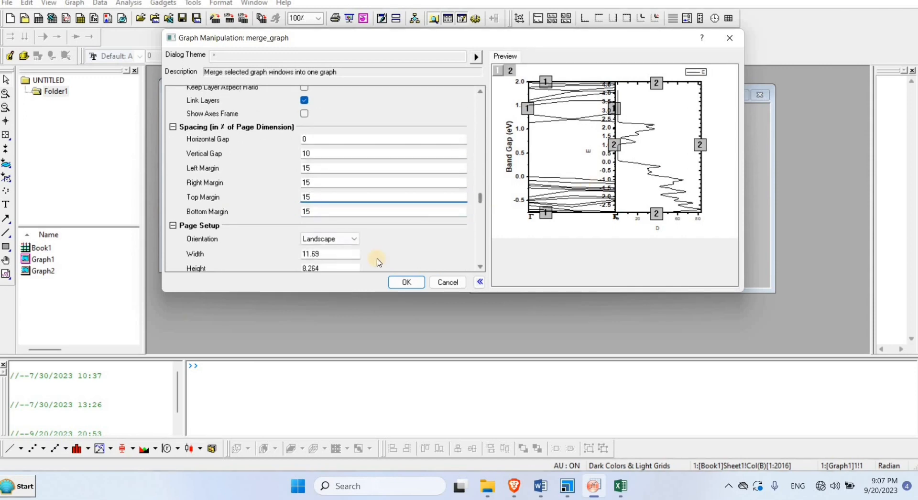
Set the merged page to portrait, 12 inches wide by 14 inches high, and create Graph3.
click(352, 239)
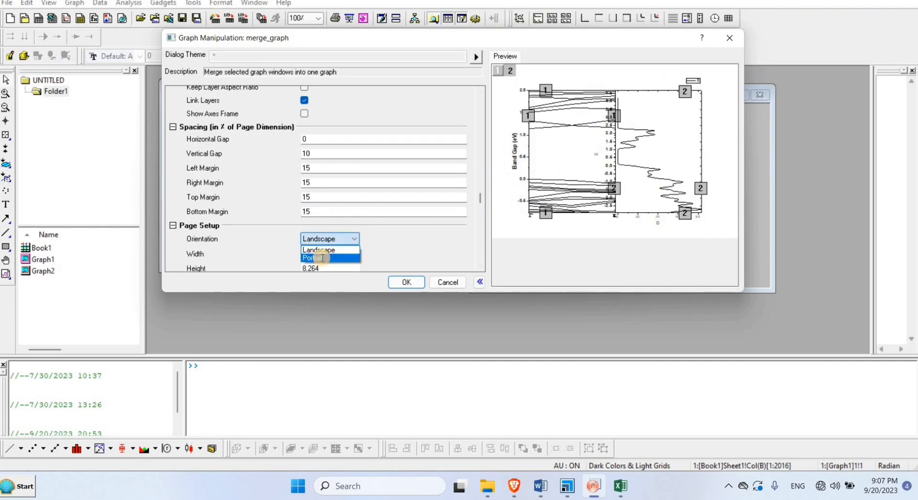
click(322, 258)
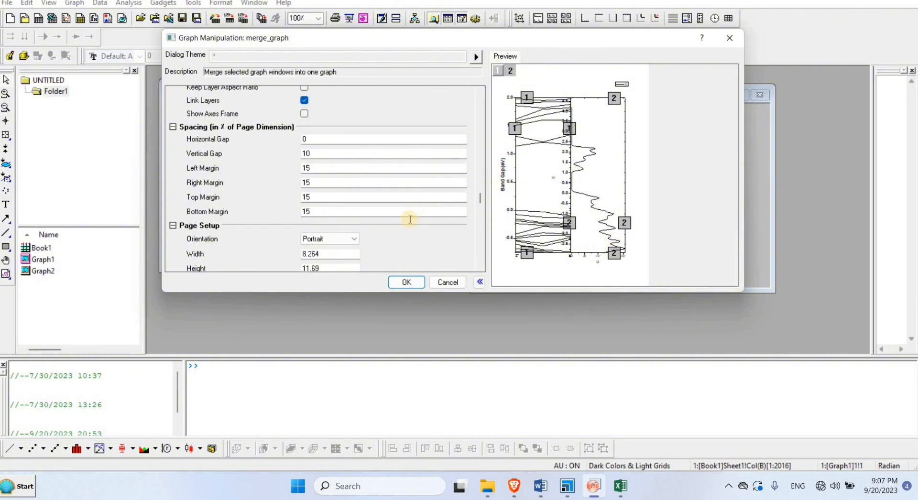
scroll(254, 255, down, 1)
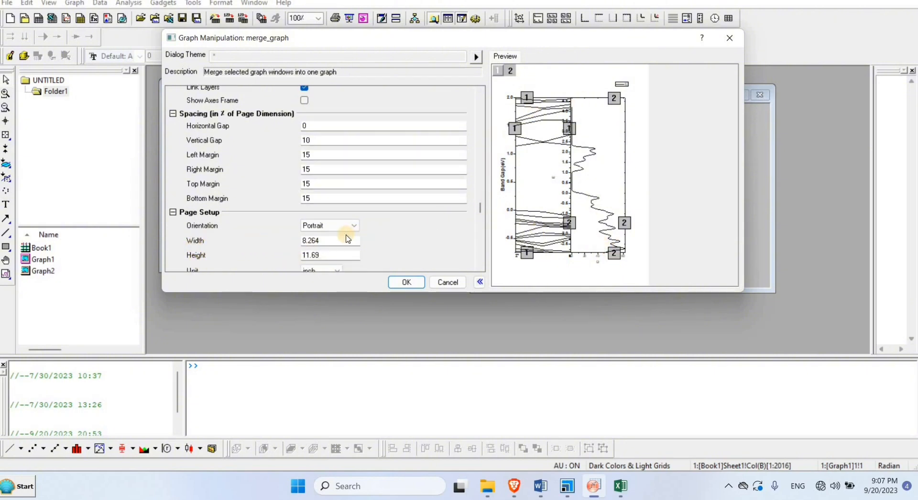
drag(326, 241, 266, 243)
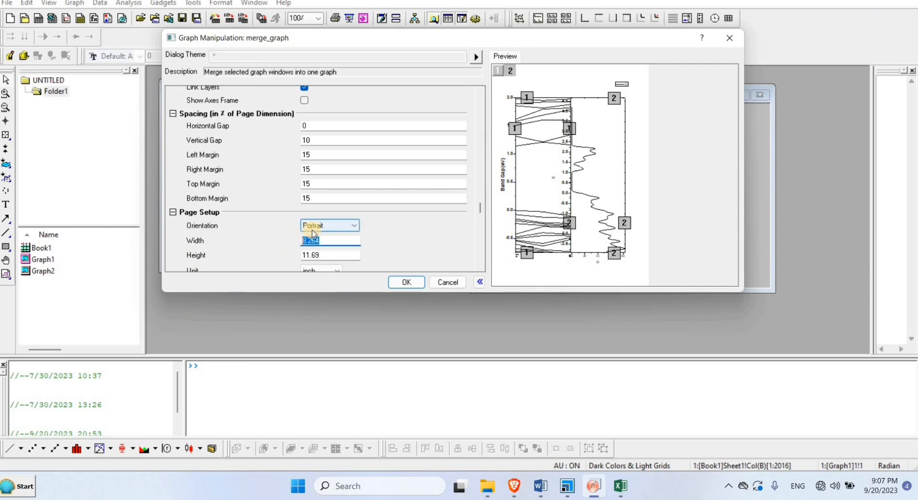
text(12)
key(Tab)
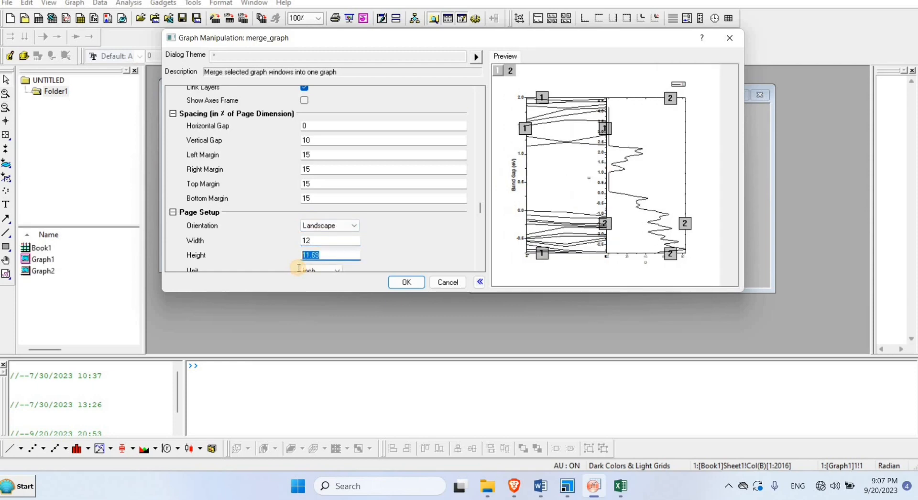
text(14)
scroll(368, 229, down, 1)
scroll(316, 252, down, 1)
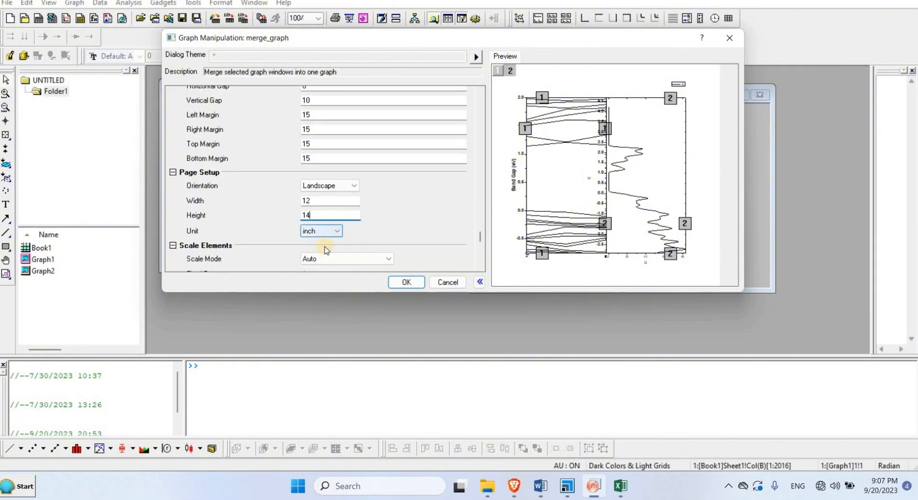
click(410, 283)
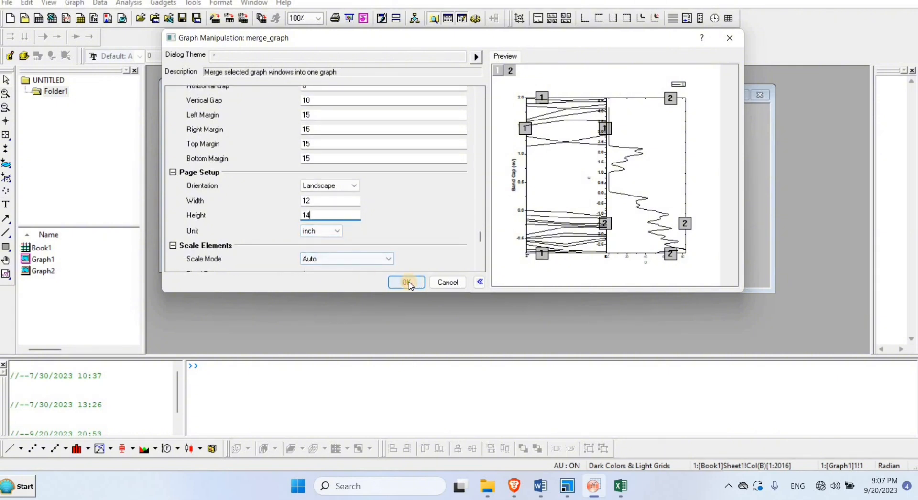
click(413, 286)
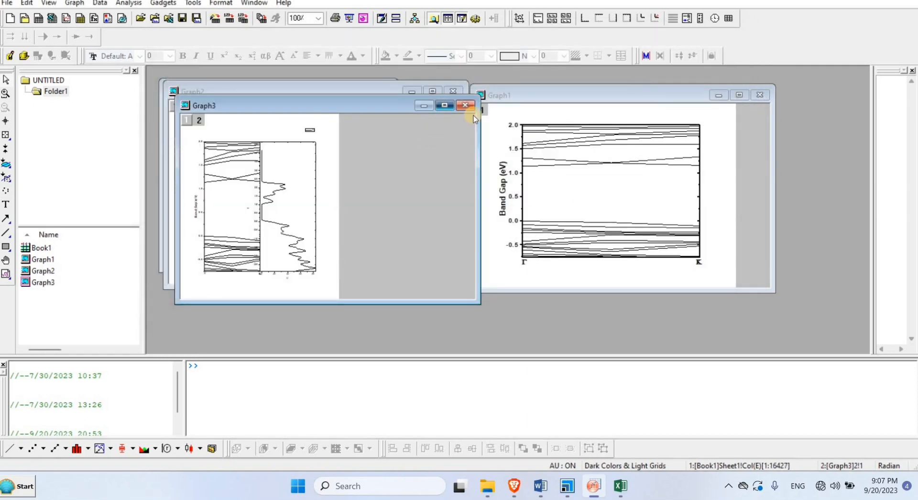
Maximize Graph3 and turn off the DOS panel's left-axis major tick labels.
click(444, 105)
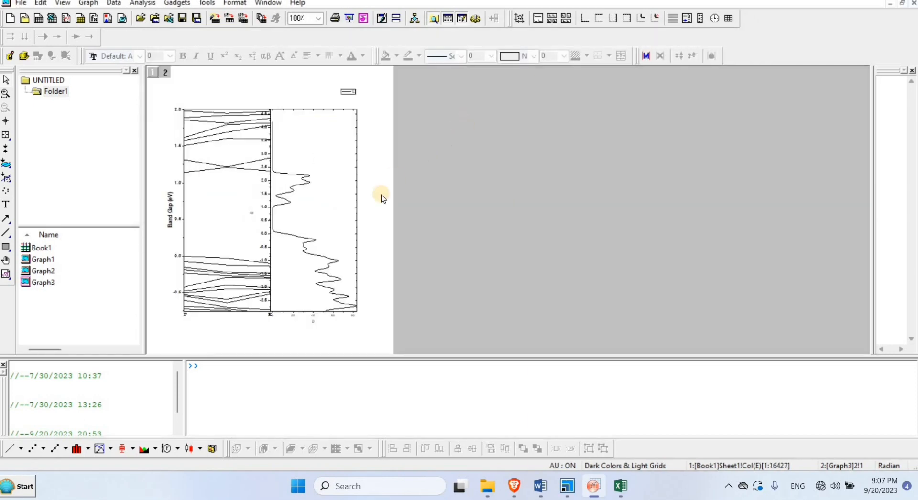
double_click(265, 154)
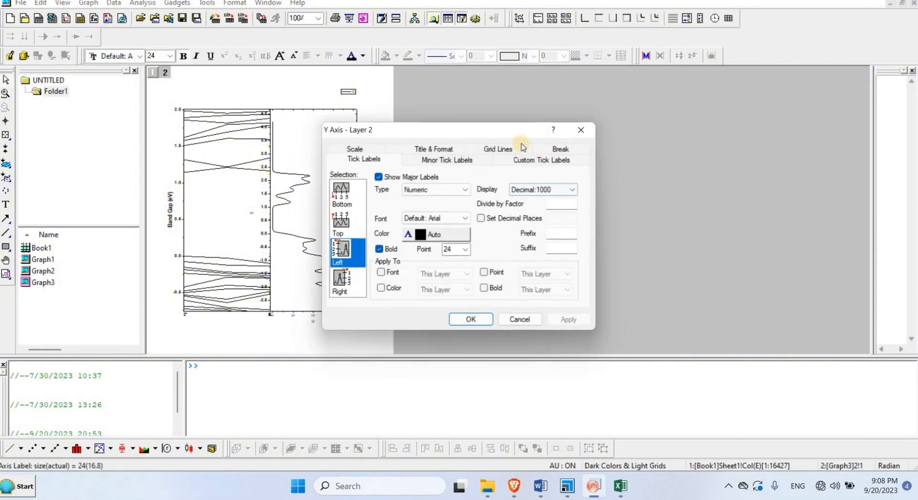
drag(399, 130, 581, 75)
click(561, 123)
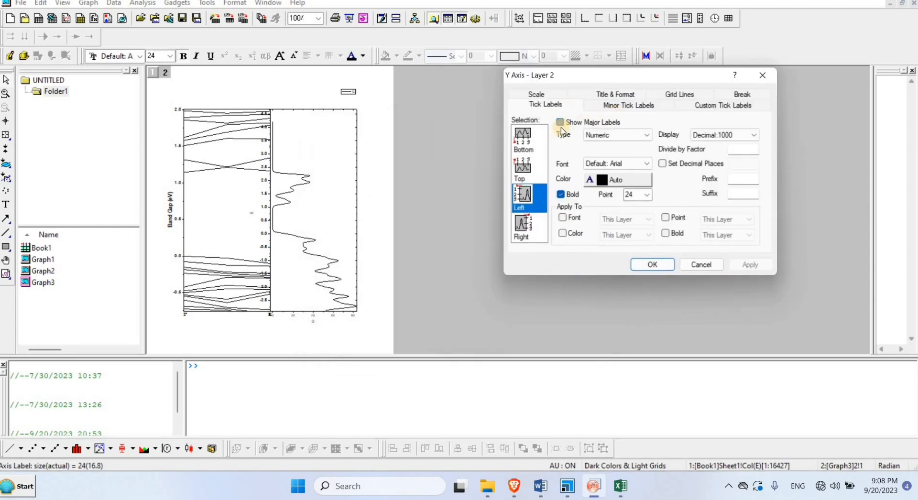
click(751, 264)
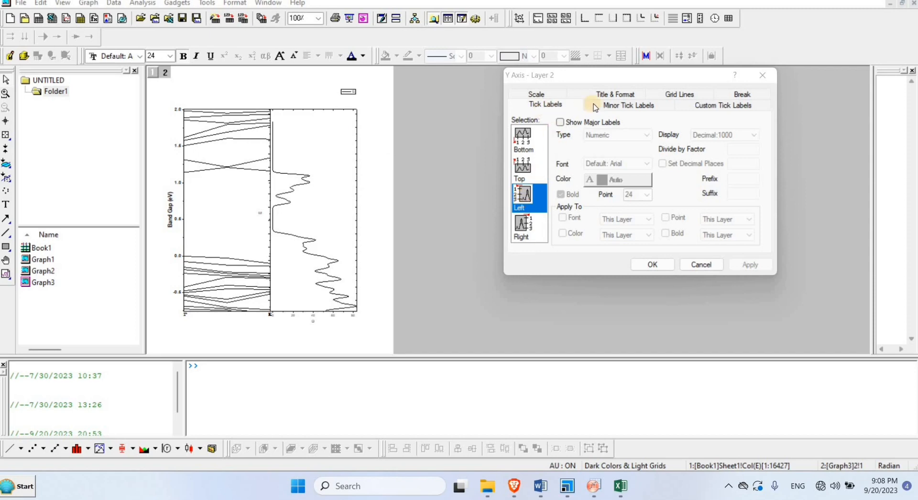
Hide the DOS panel's left axis line and ticks.
click(606, 98)
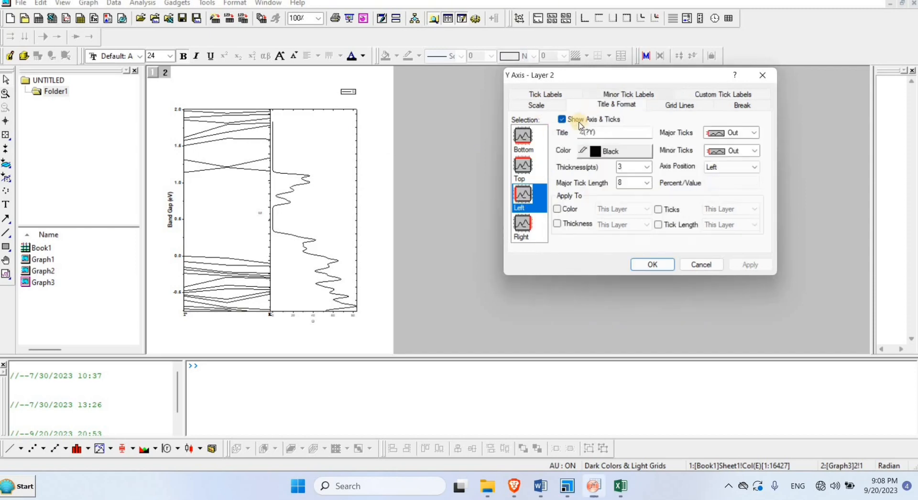
click(562, 119)
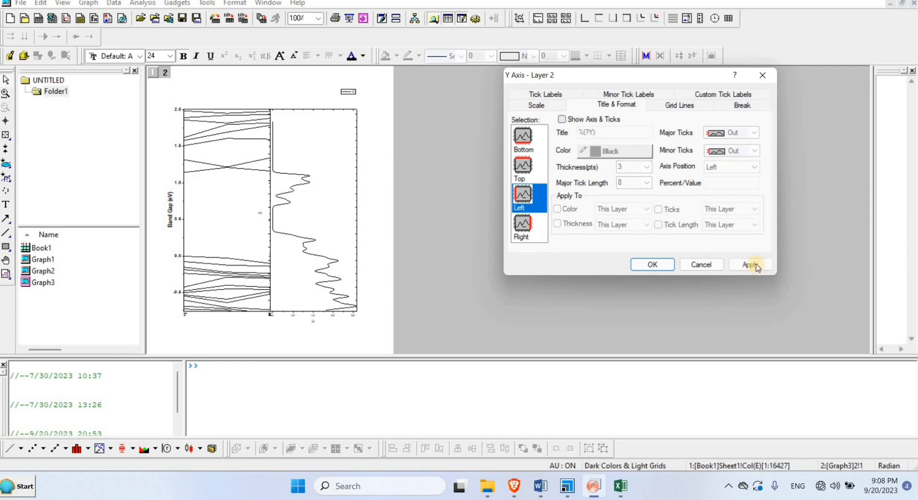
click(755, 266)
Scale the band-structure Y axis from -0.75 to 2.00 with a 0.3 increment.
key(Return)
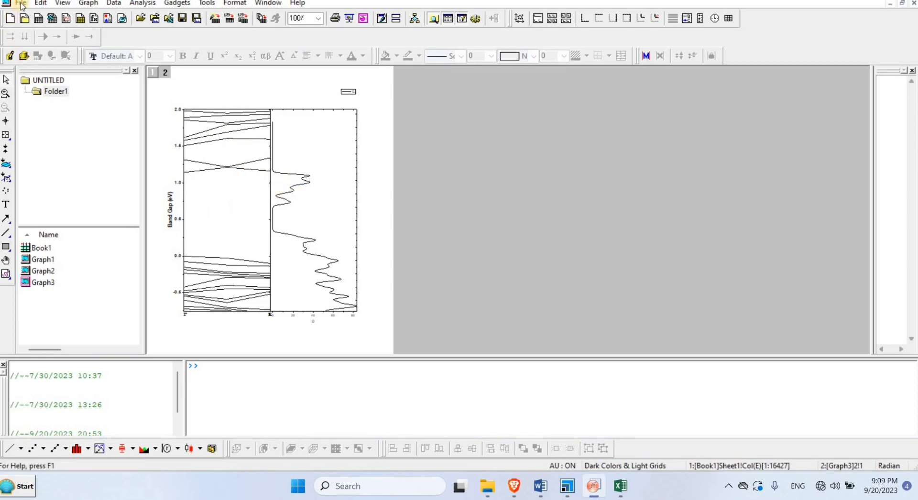
right_click(208, 171)
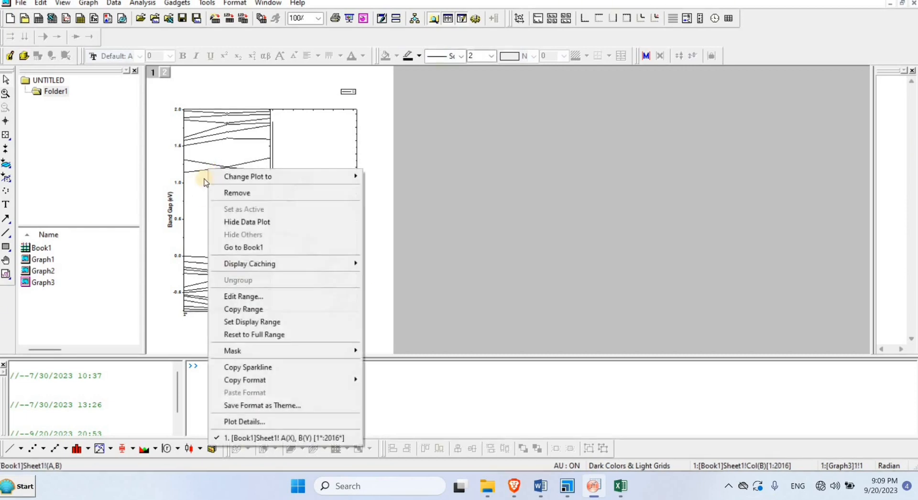
double_click(182, 123)
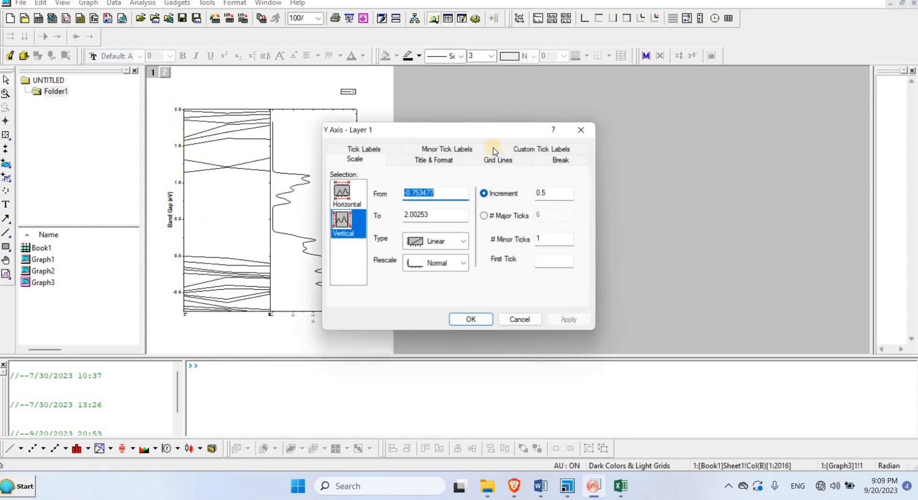
drag(511, 129, 658, 85)
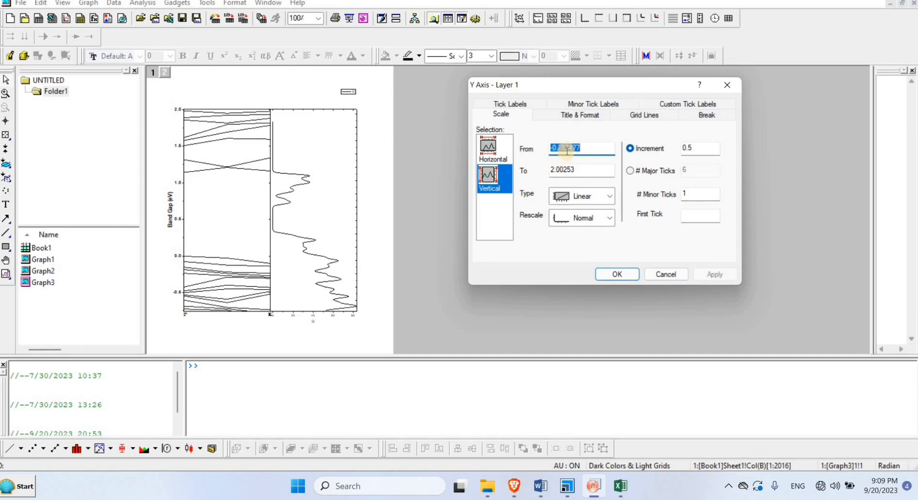
drag(592, 146, 566, 147)
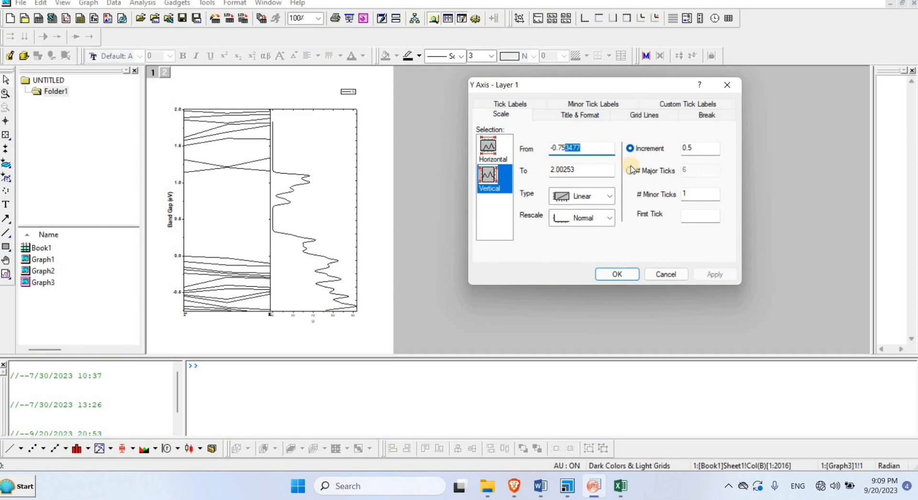
key(BackSpace)
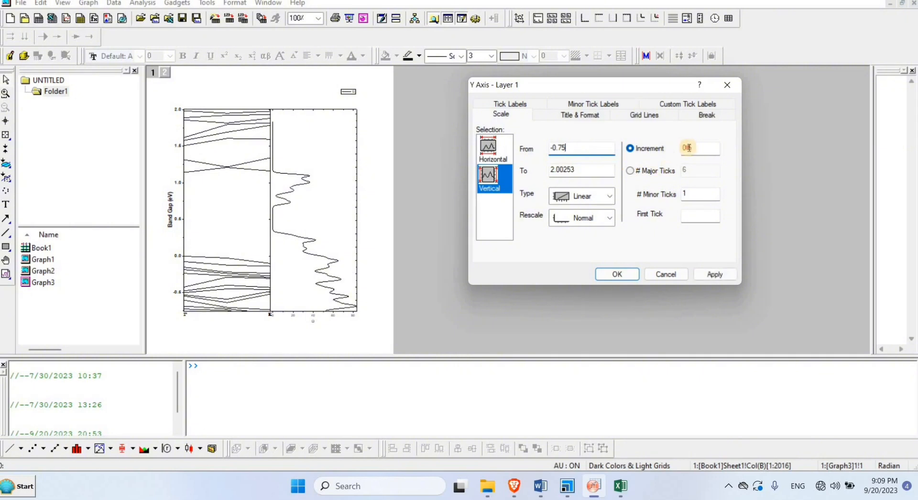
click(707, 146)
key(shift+Left)
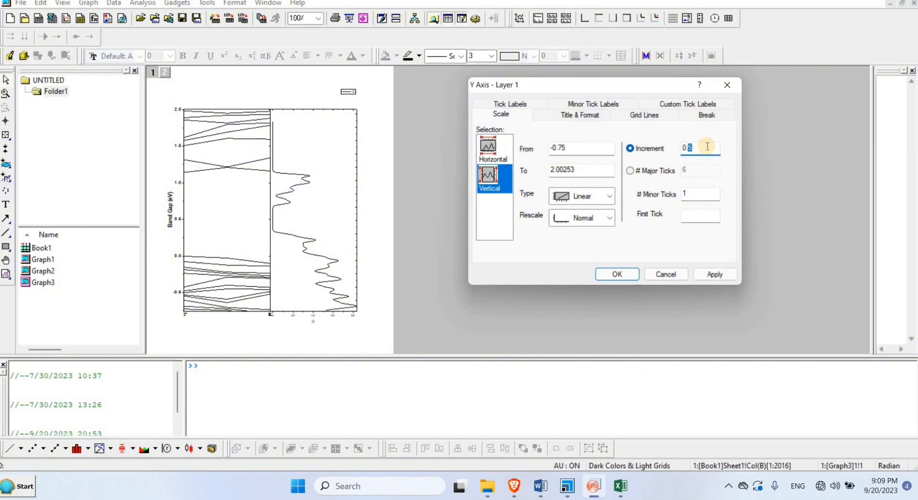
text(3)
double_click(550, 170)
text(2)
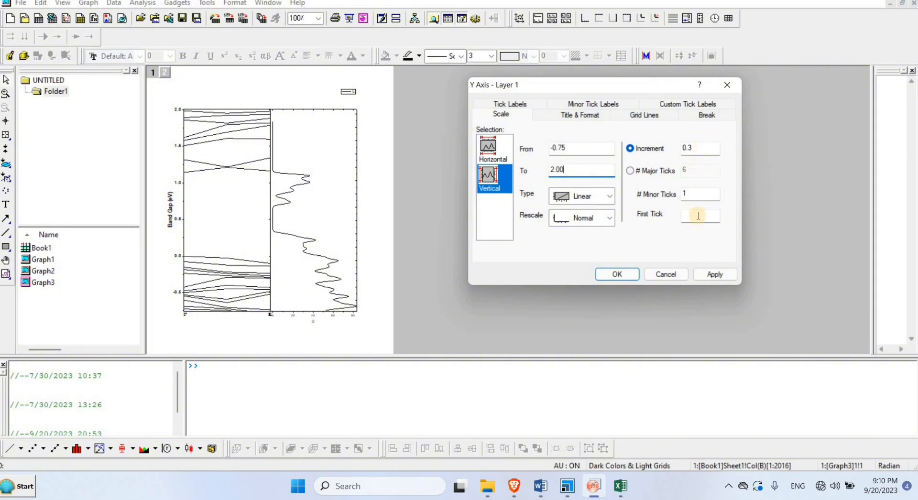
click(714, 275)
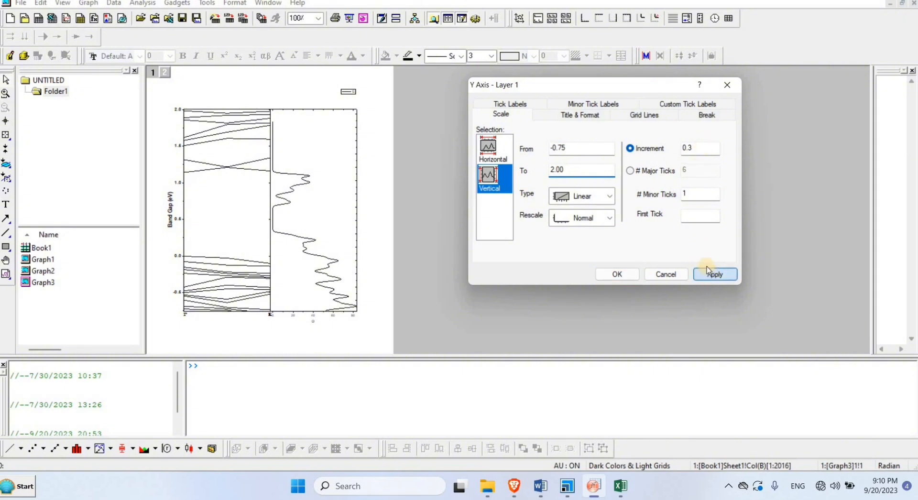
key(Return)
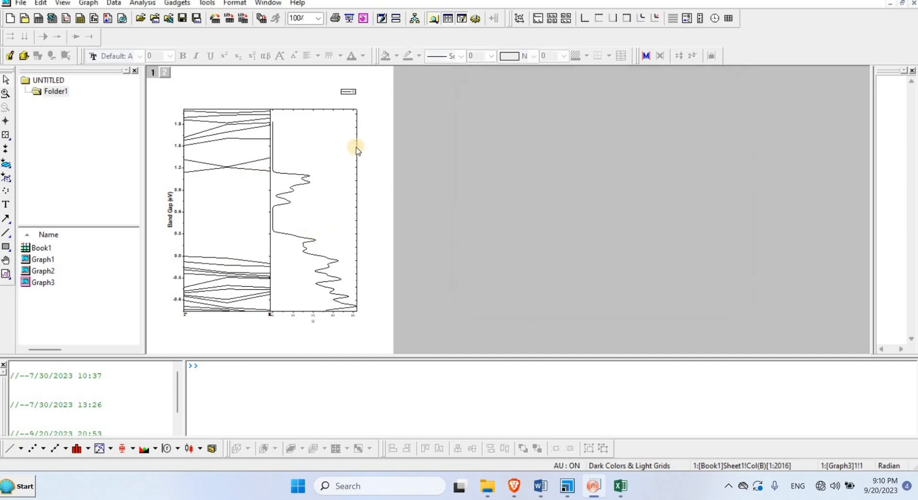
Set the DOS panel's left Y axis to run from -0.75 to 2.0 in 0.3 steps.
double_click(356, 146)
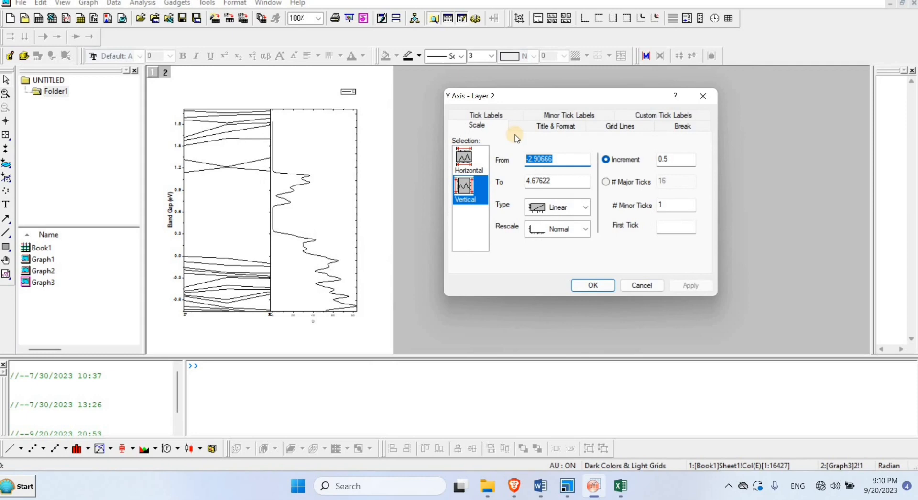
click(540, 116)
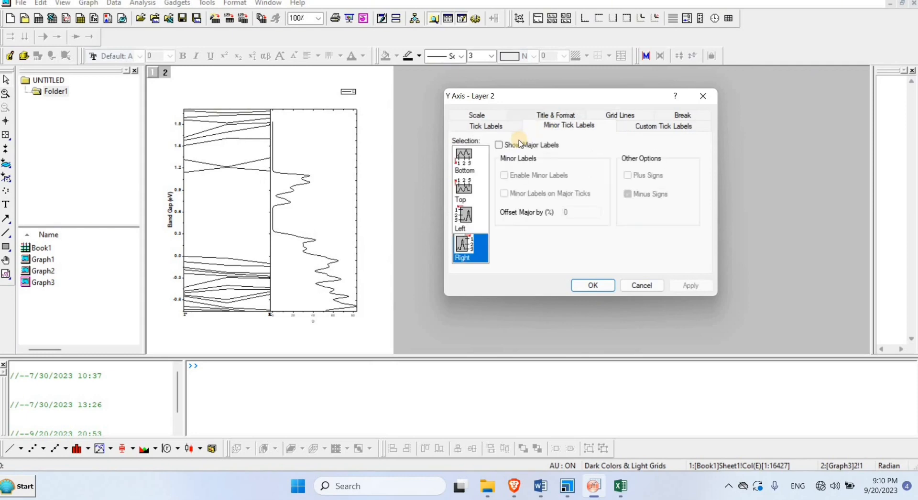
click(466, 217)
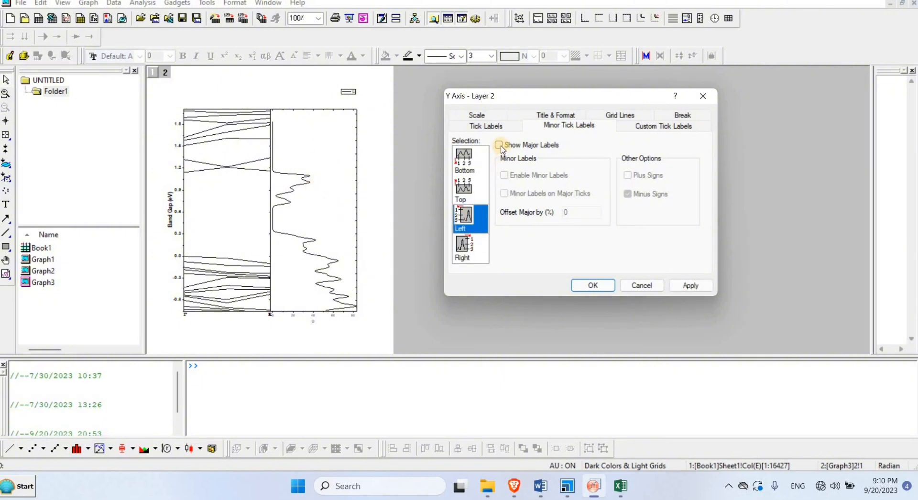
click(479, 117)
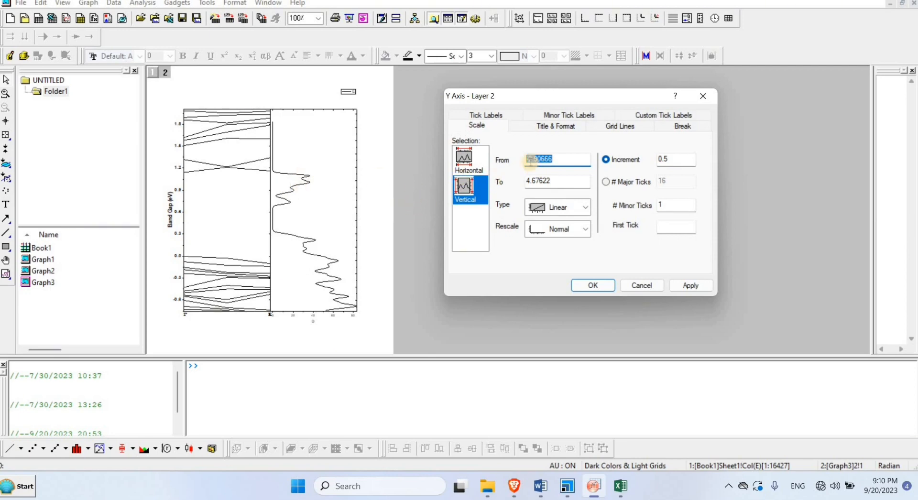
drag(527, 158, 579, 159)
text(-0.75)
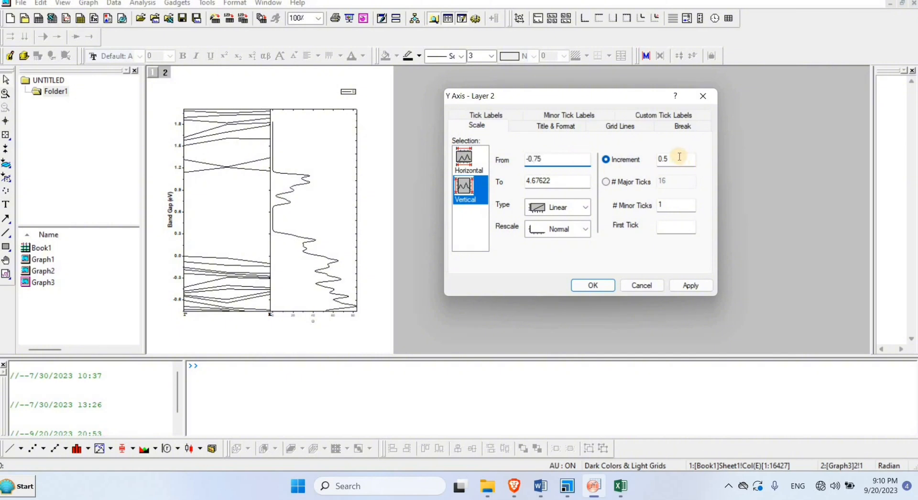
drag(678, 157, 640, 163)
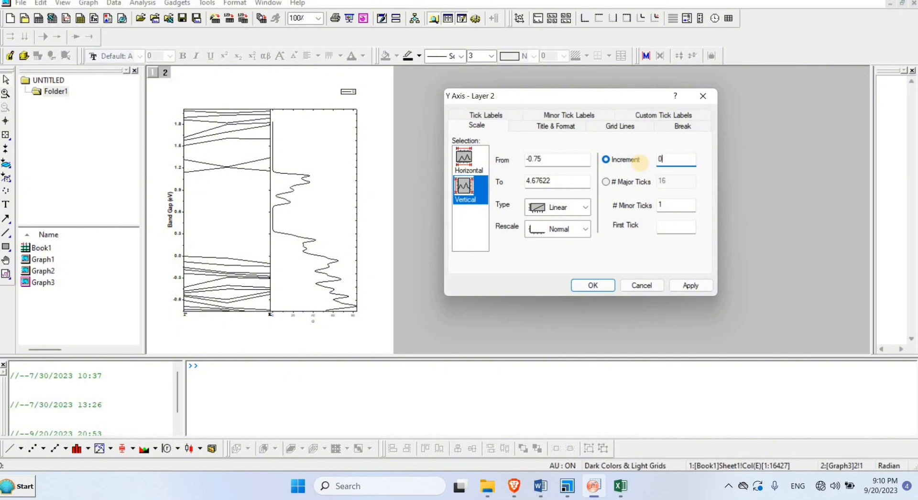
text(0.3)
drag(564, 181, 505, 178)
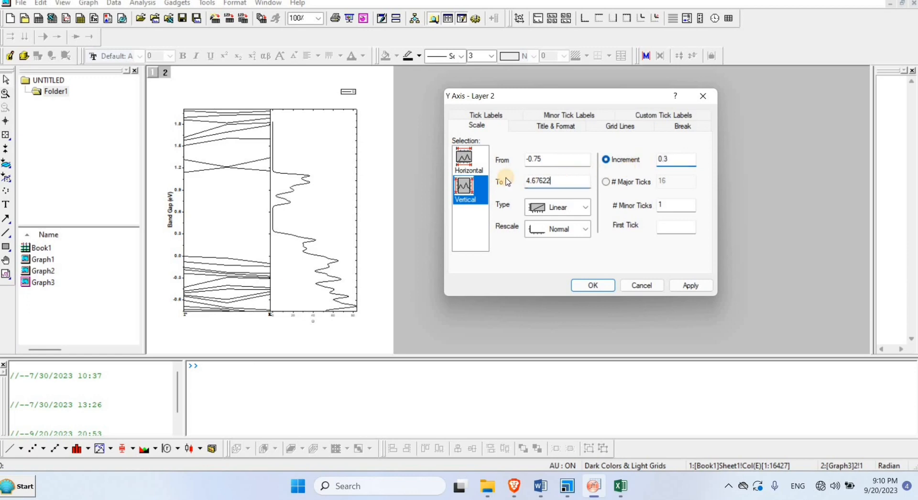
text(2.0)
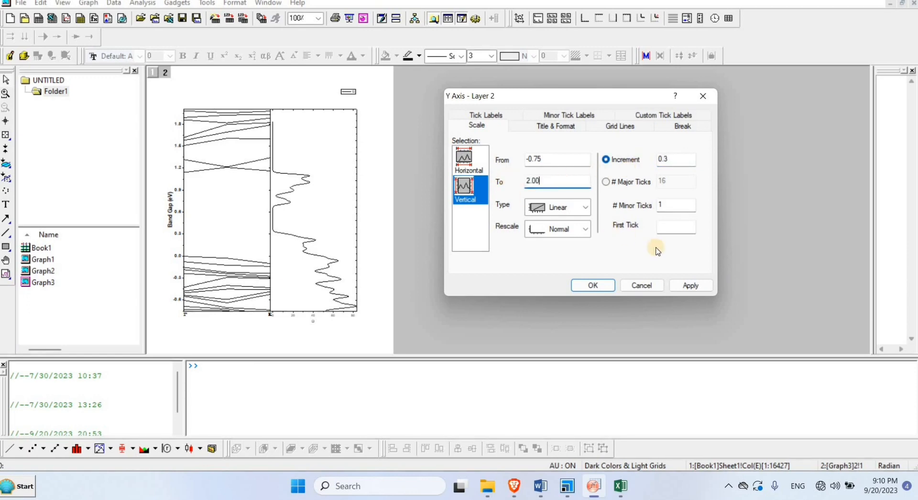
click(690, 285)
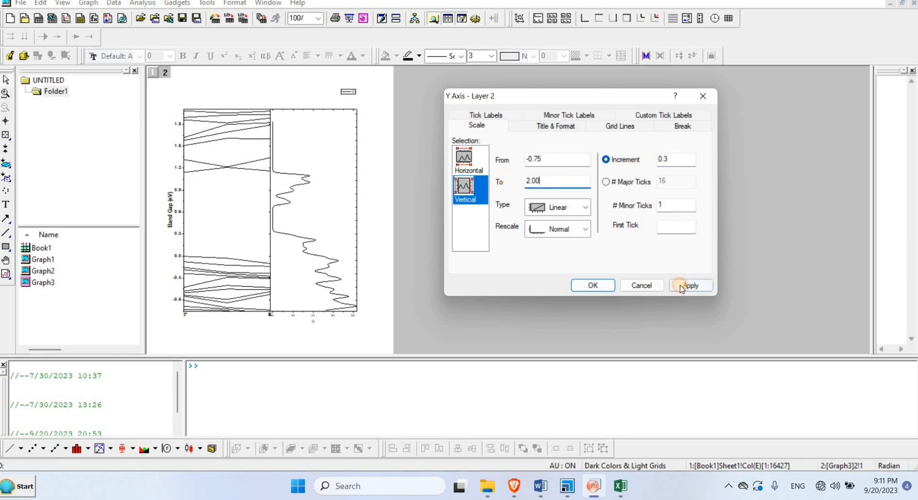
click(587, 285)
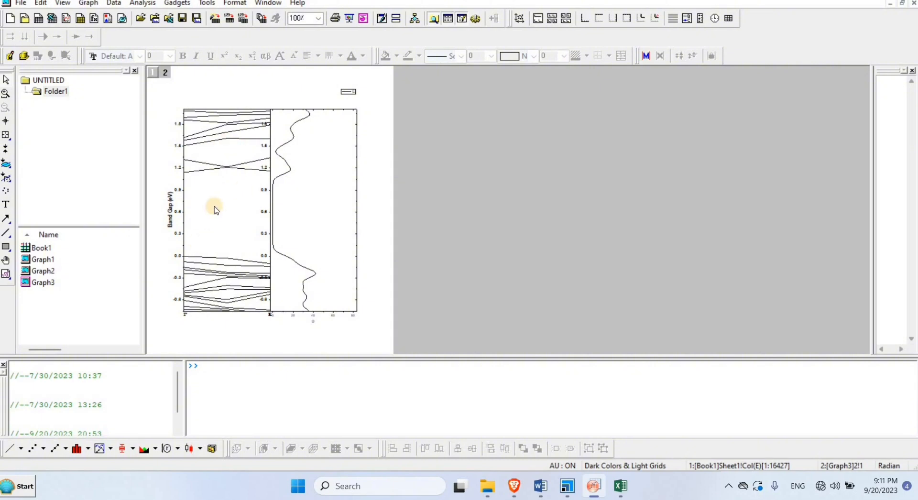
Turn off the major tick labels on the DOS panel's left Y axis.
double_click(265, 191)
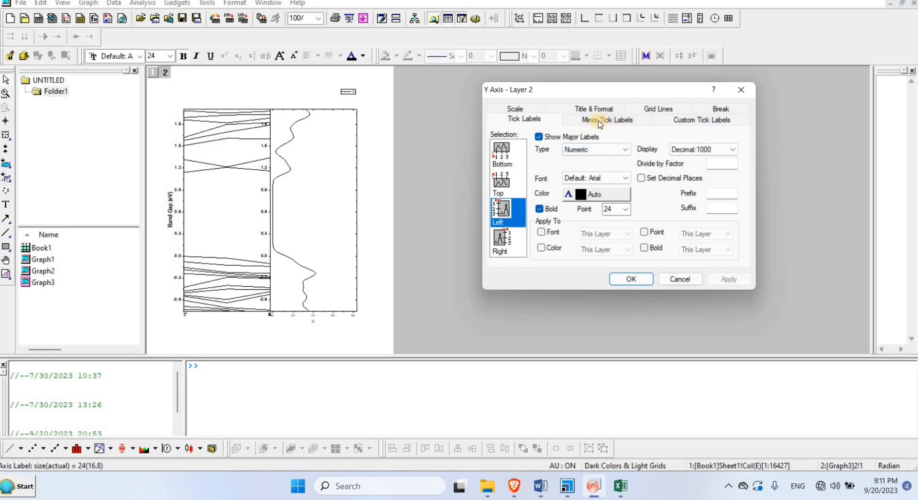
click(586, 109)
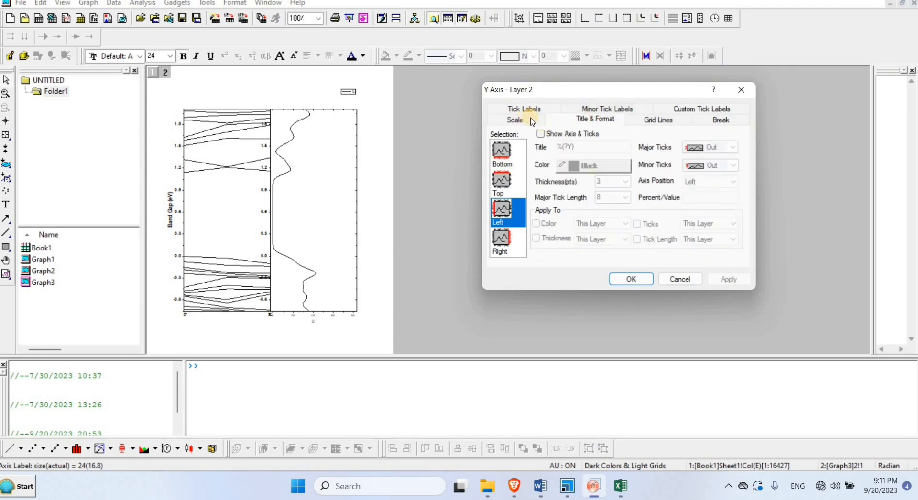
click(531, 121)
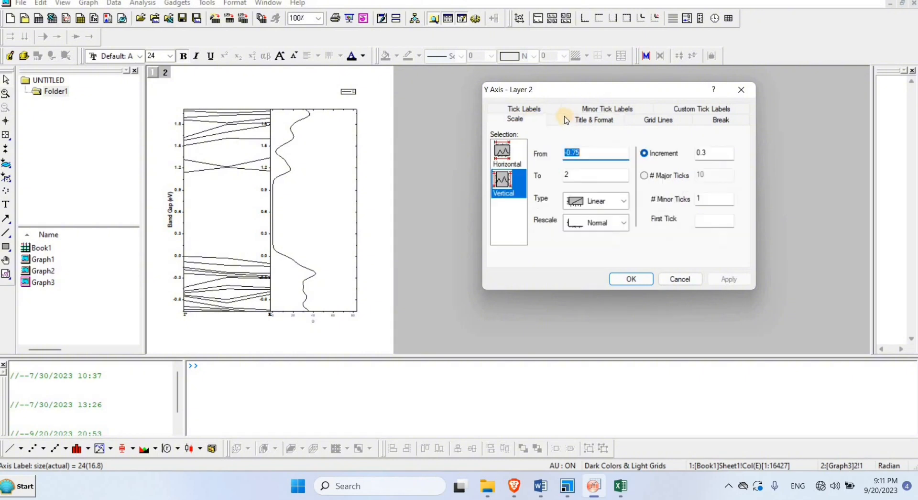
click(534, 111)
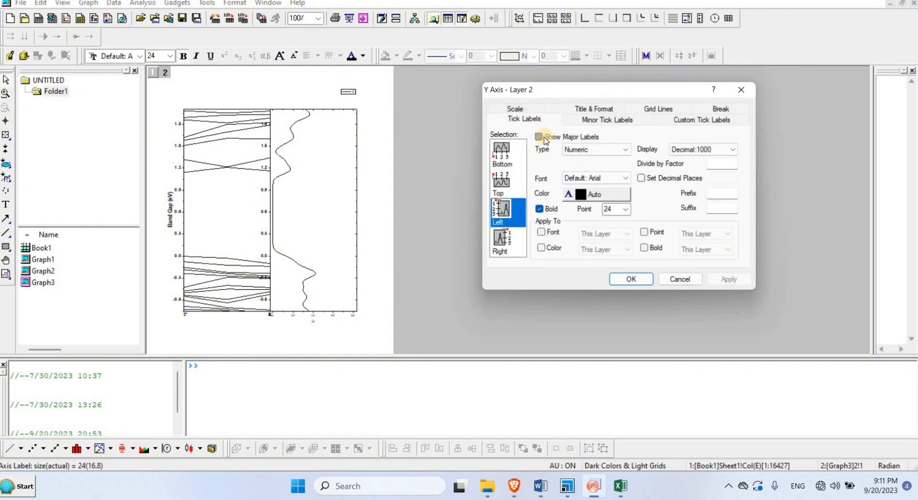
click(726, 282)
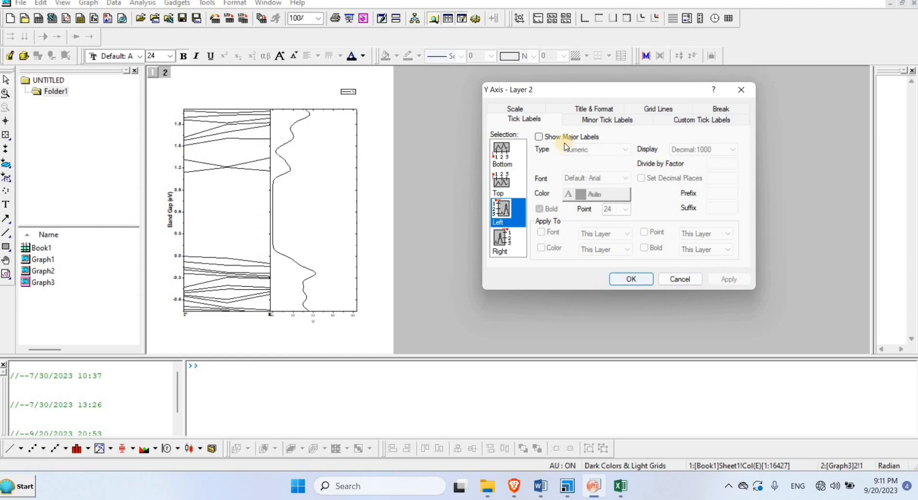
click(589, 124)
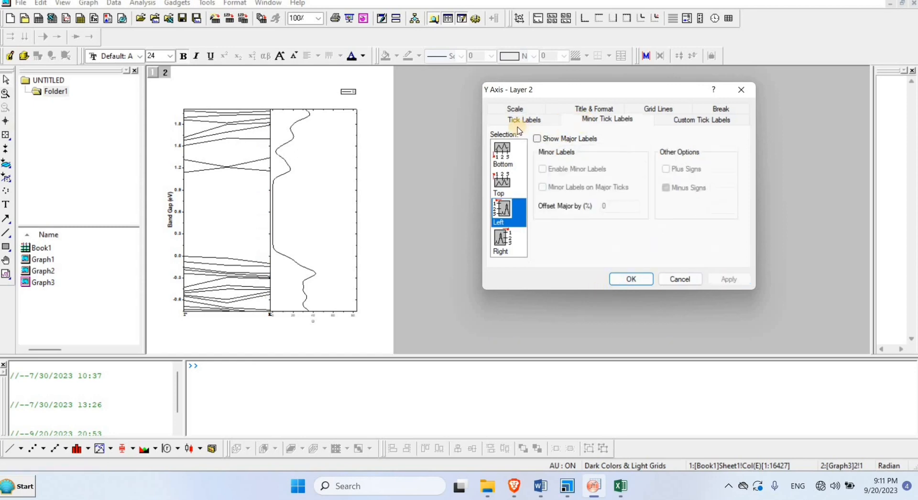
click(523, 119)
click(589, 110)
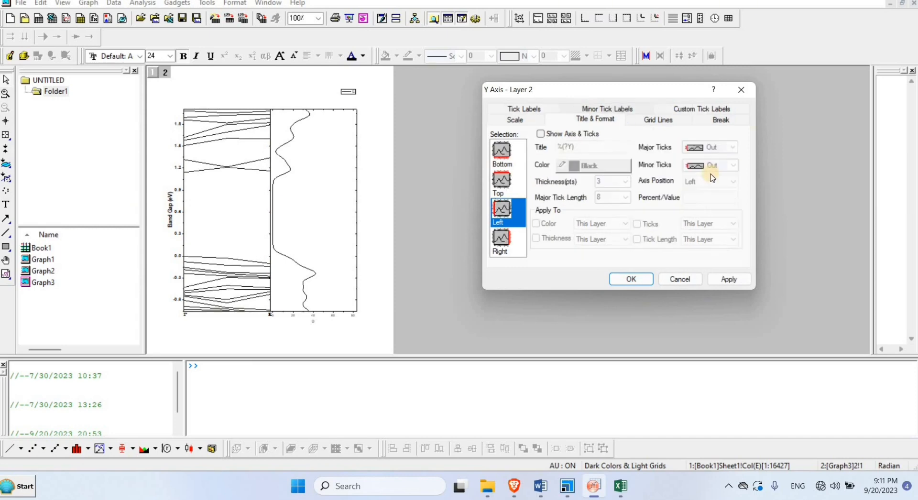
click(727, 282)
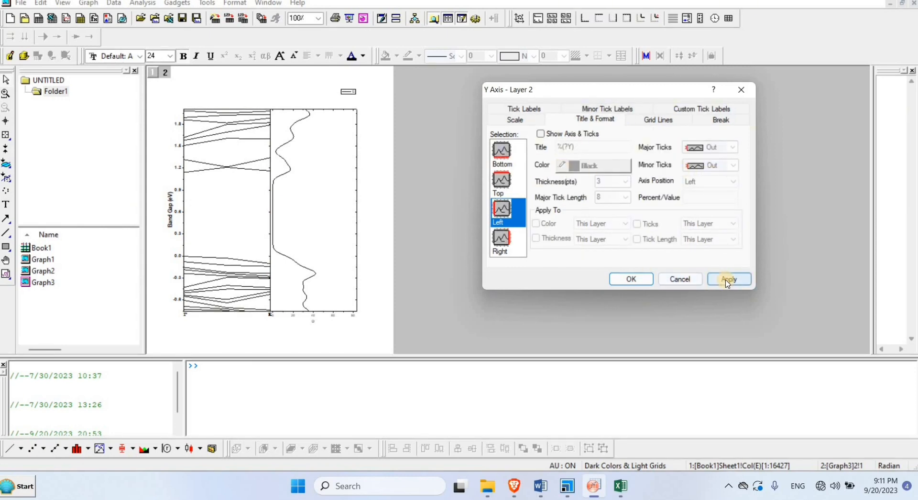
click(632, 280)
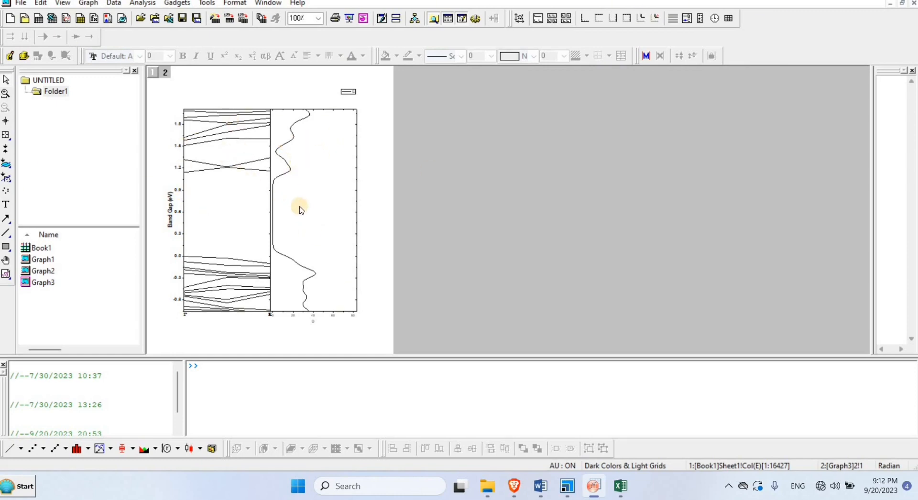
Enlarge the Band Gap (eV) title font, then bring up the DOS x-axis tick-label settings.
double_click(164, 219)
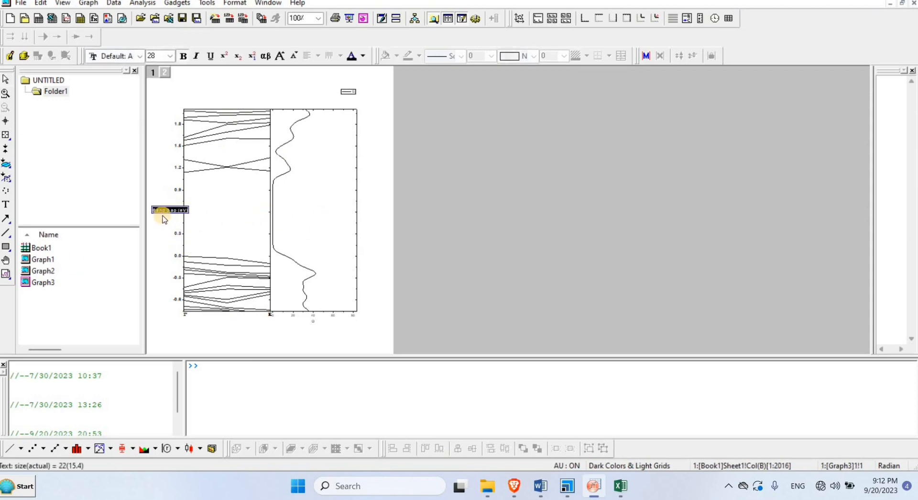
click(171, 56)
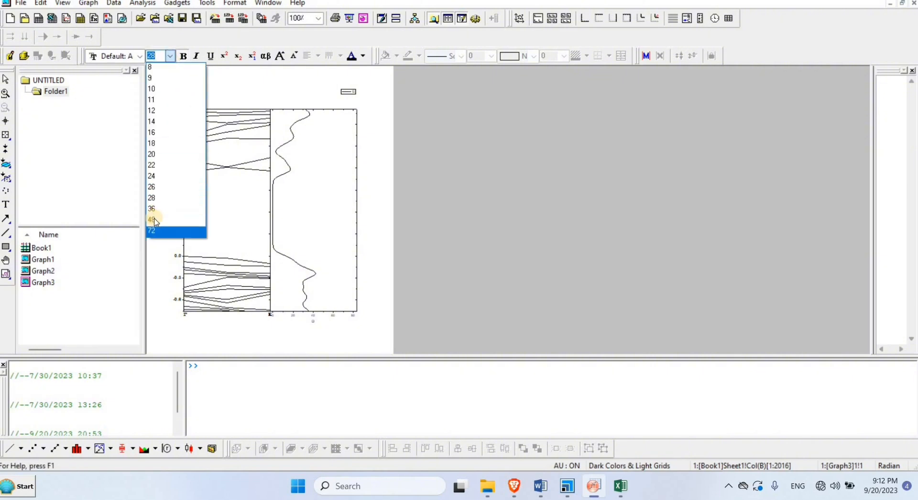
click(189, 220)
click(224, 329)
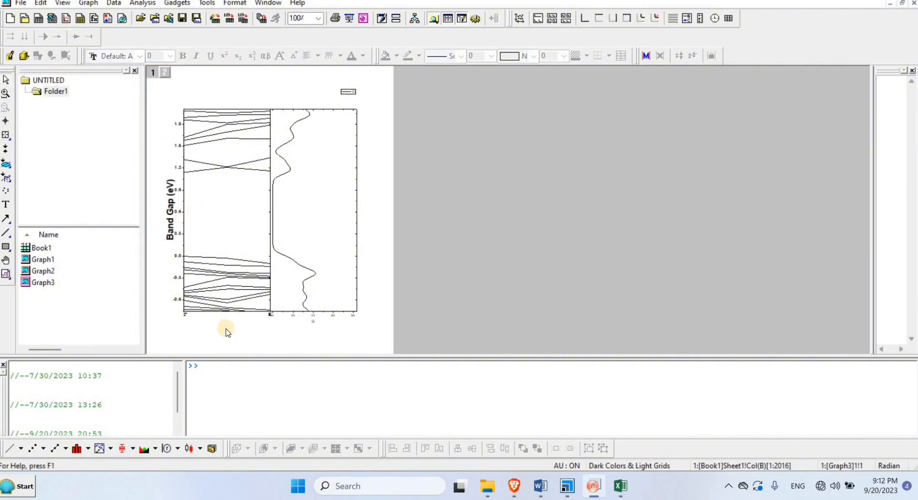
double_click(314, 316)
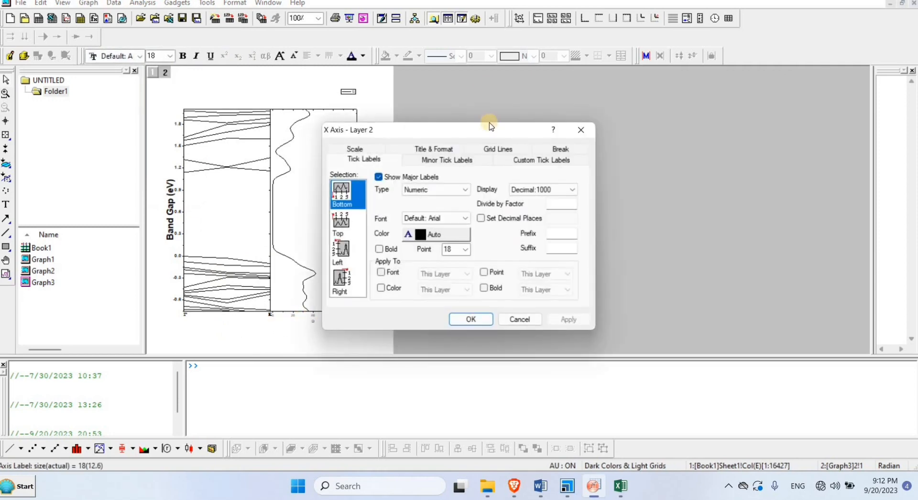
Make the DOS x-axis tick labels 24 pt and bold.
click(613, 211)
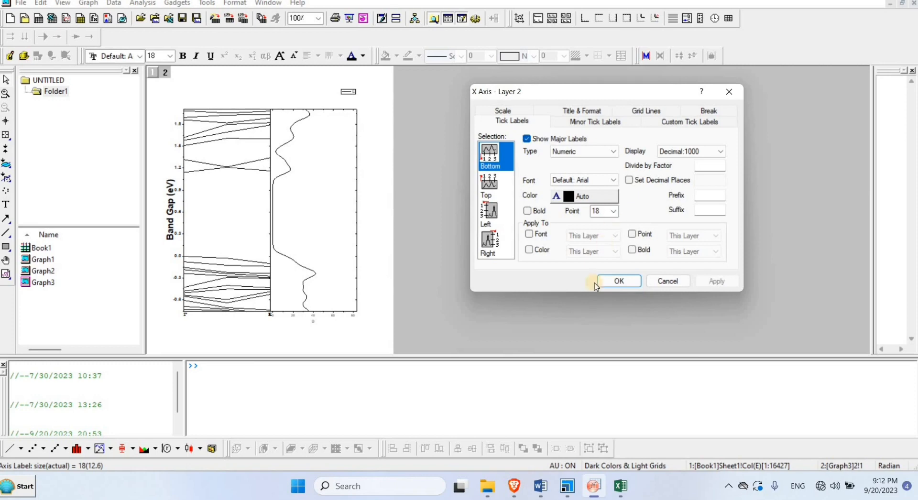
click(596, 300)
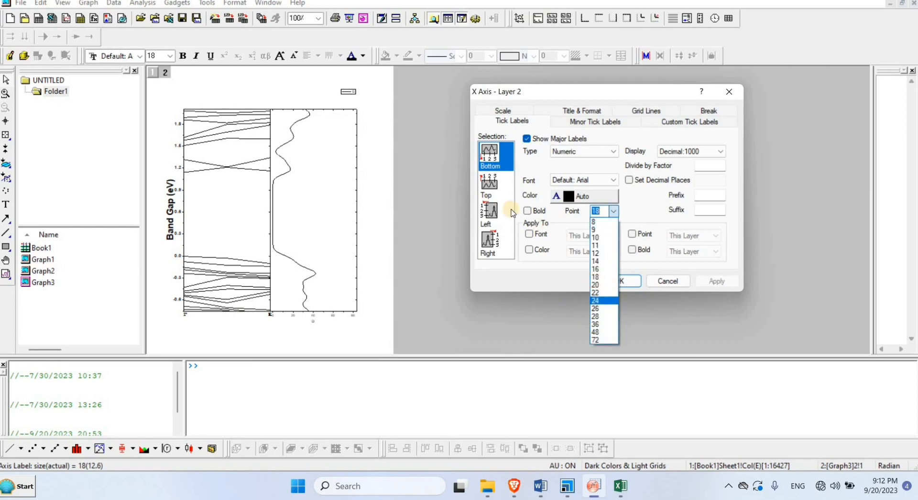
click(527, 211)
click(717, 281)
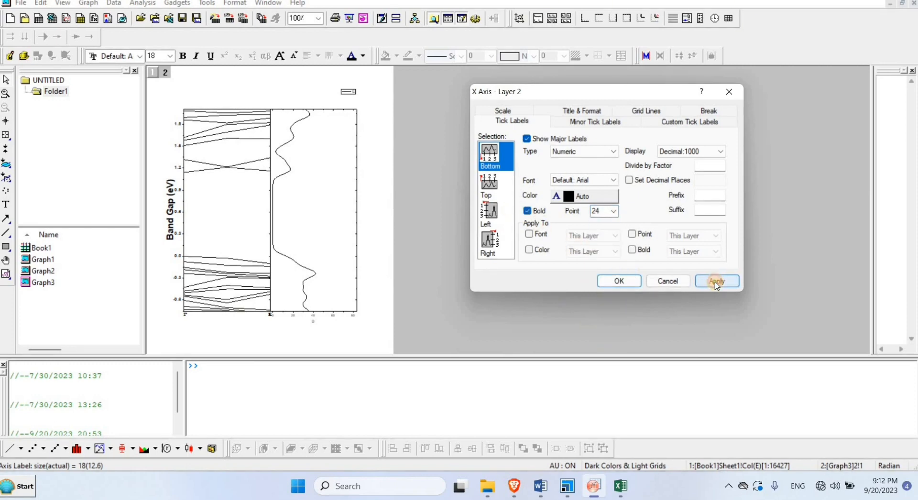
key(Return)
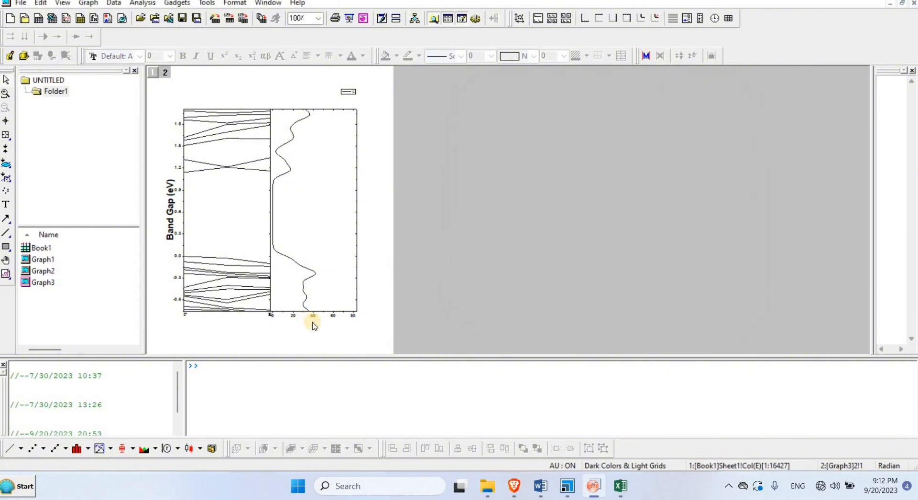
click(313, 325)
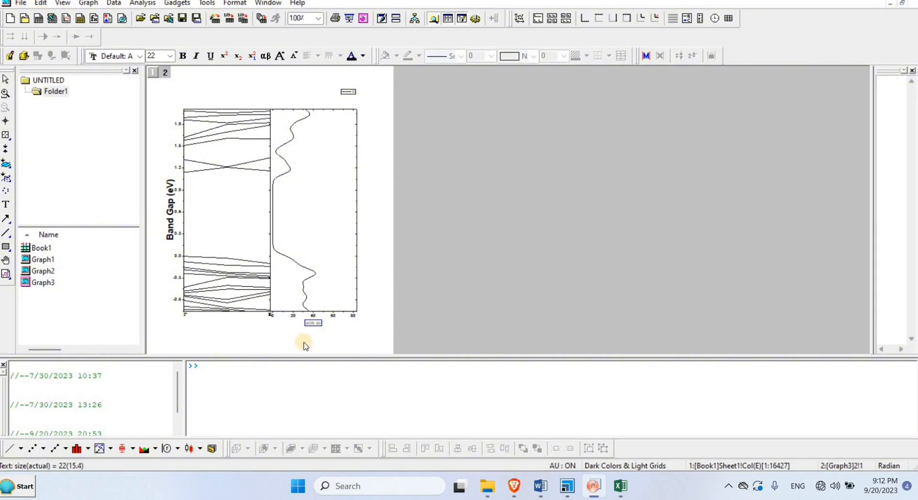
Set the DOS x-axis title font to 36 point.
click(310, 327)
click(310, 325)
click(170, 56)
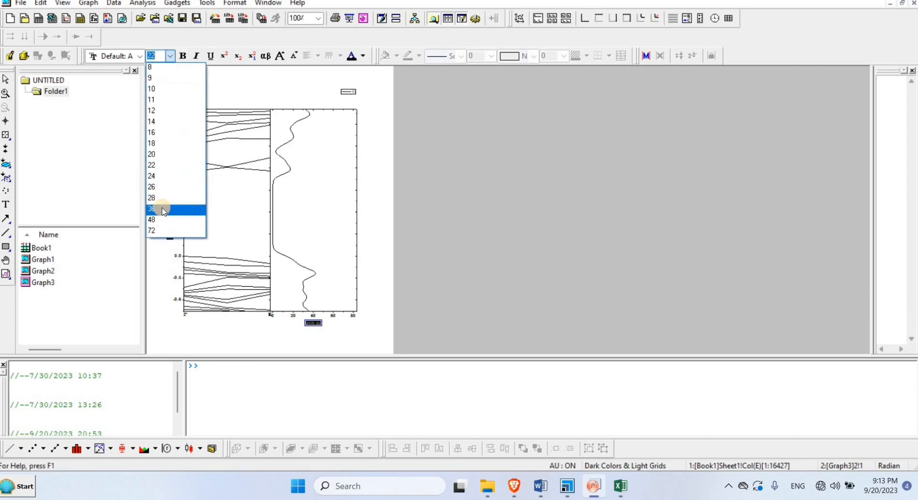
click(165, 209)
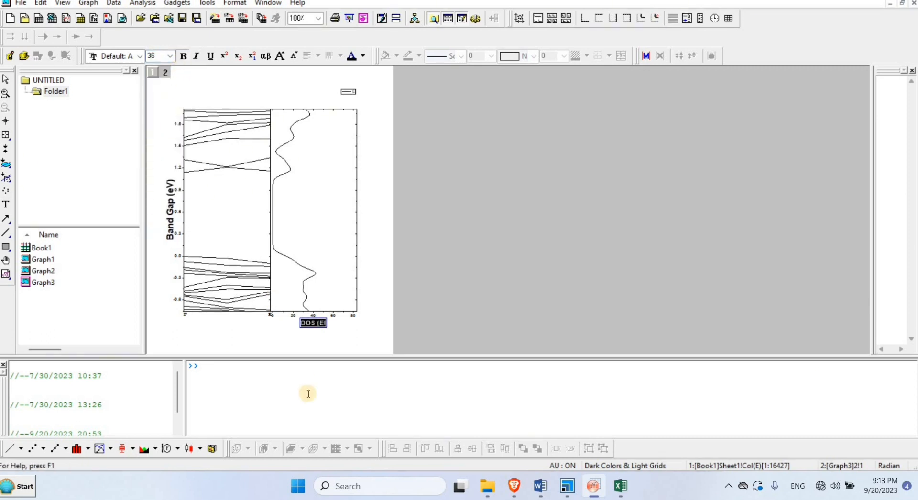
Finish the x-axis title text so it reads 'DOS (Electron/eV)' and enlarge the graph area.
click(320, 325)
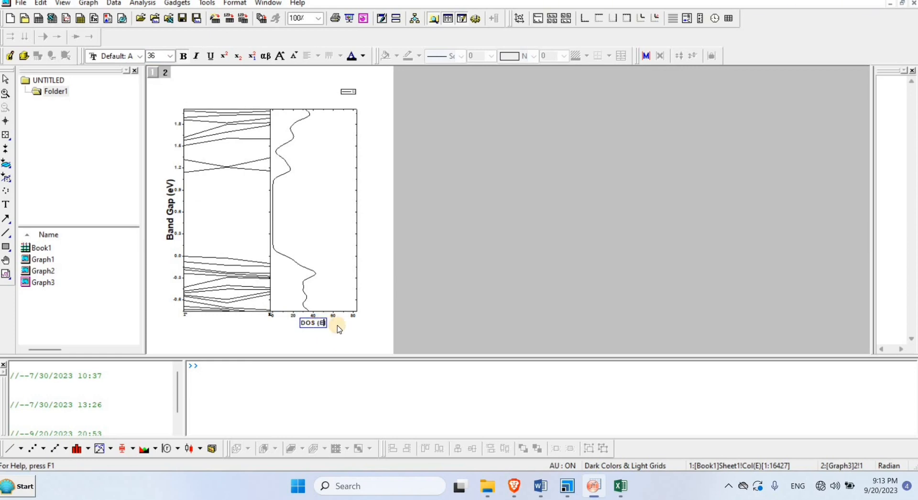
text(lr)
text(ctron))
text(/e)
text(V)
text())
click(300, 325)
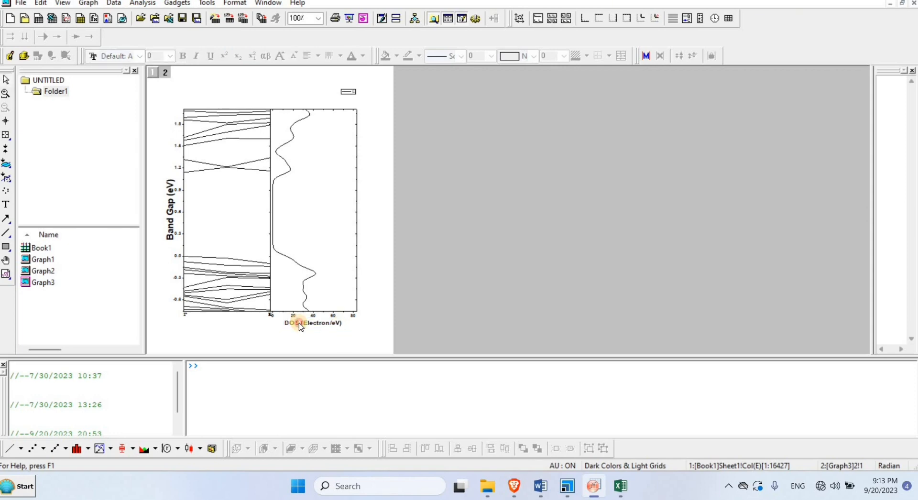
click(376, 322)
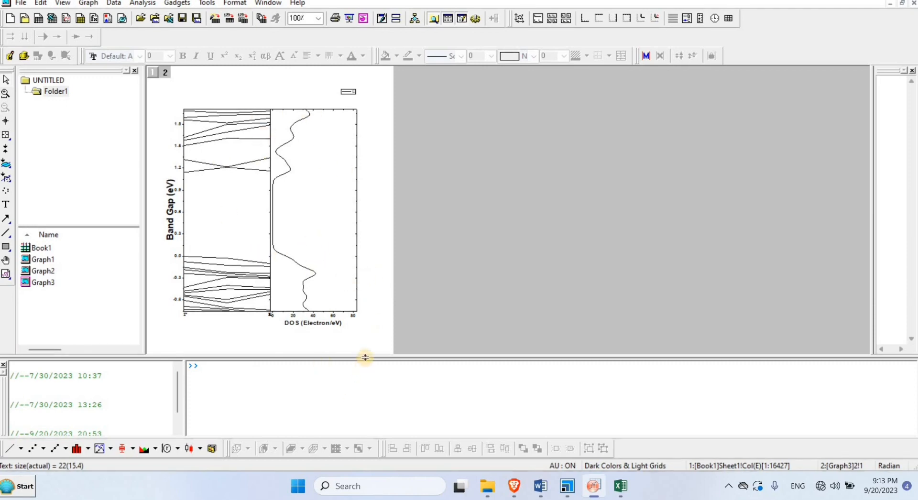
drag(366, 357, 399, 385)
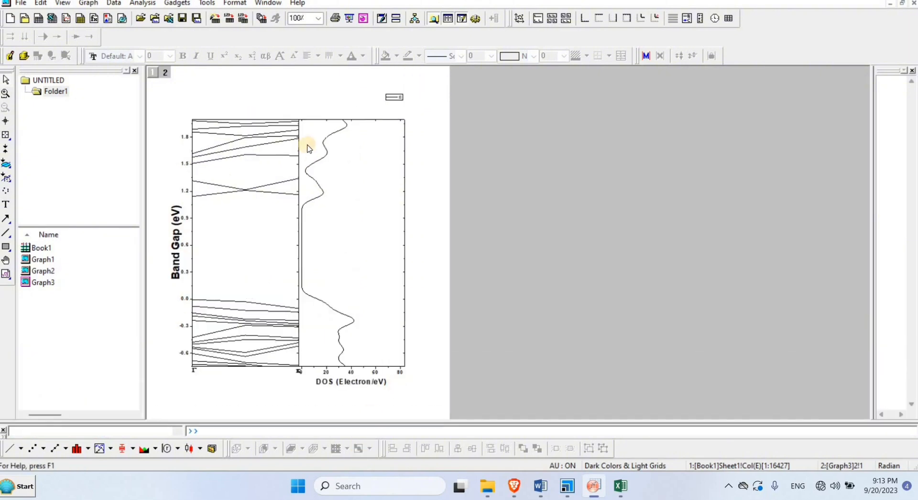
Select the text box above the two plots to retitle it.
click(402, 99)
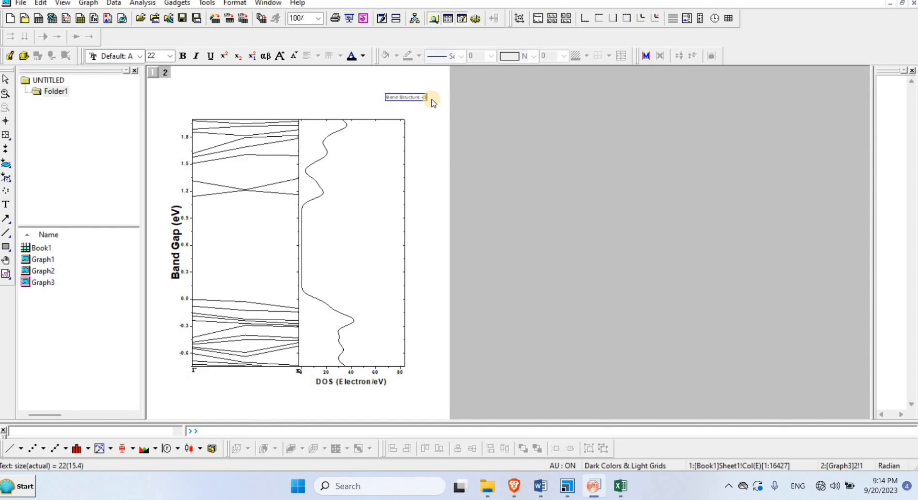
Make the 'Band Structure -DOS' title 36 pt bold and position it above the plots.
click(388, 97)
key(ctrl+a)
click(170, 56)
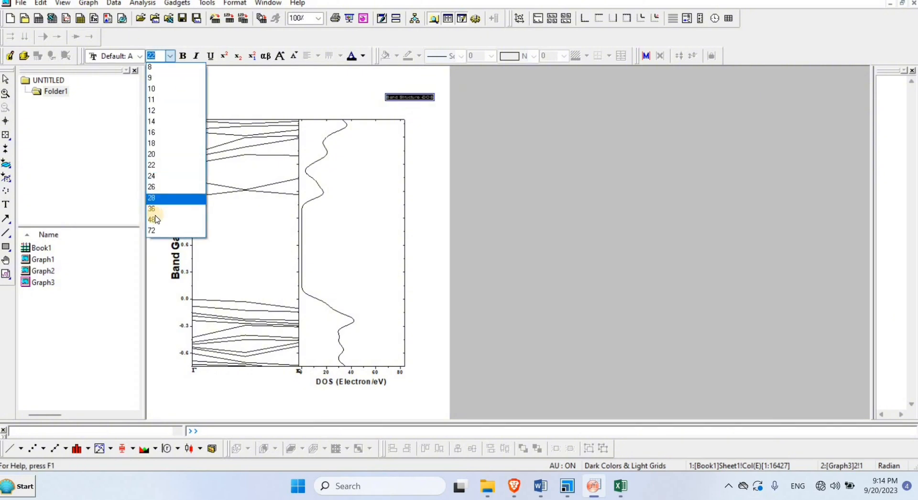
click(163, 209)
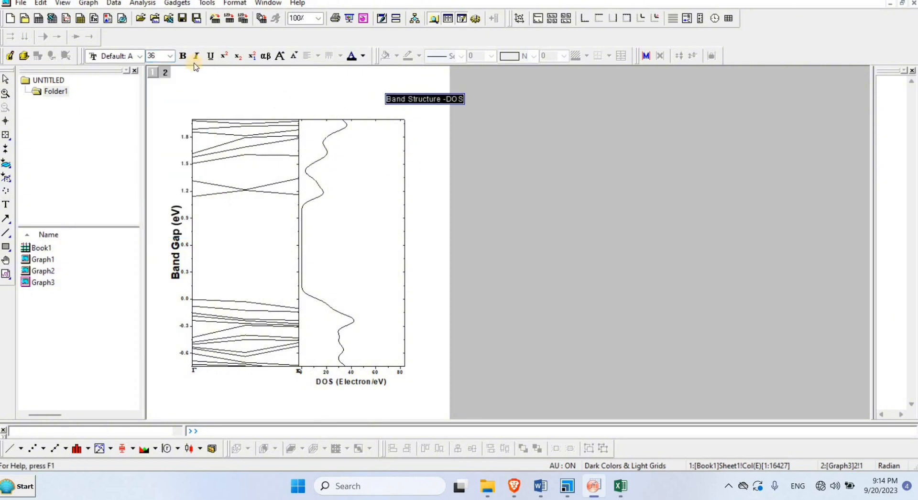
key(ctrl+b)
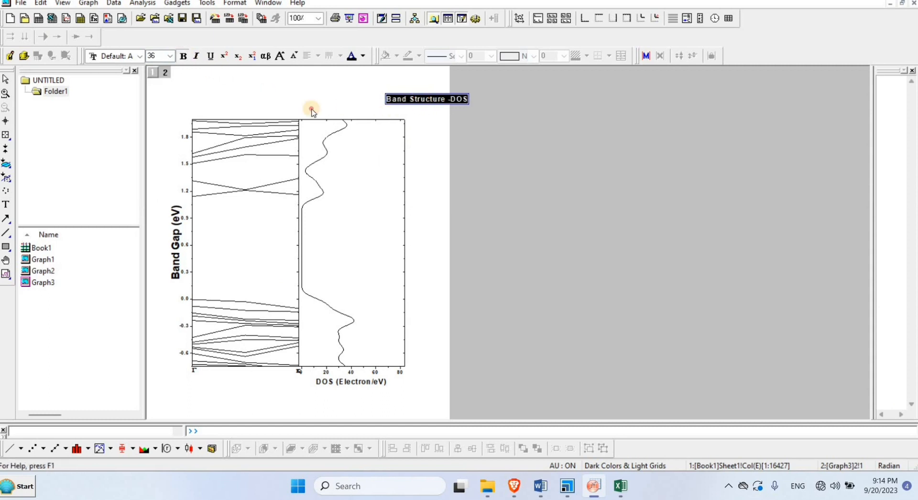
mouse_move(422, 100)
mouse_down()
mouse_move(431, 128)
mouse_move(428, 113)
mouse_up()
click(348, 121)
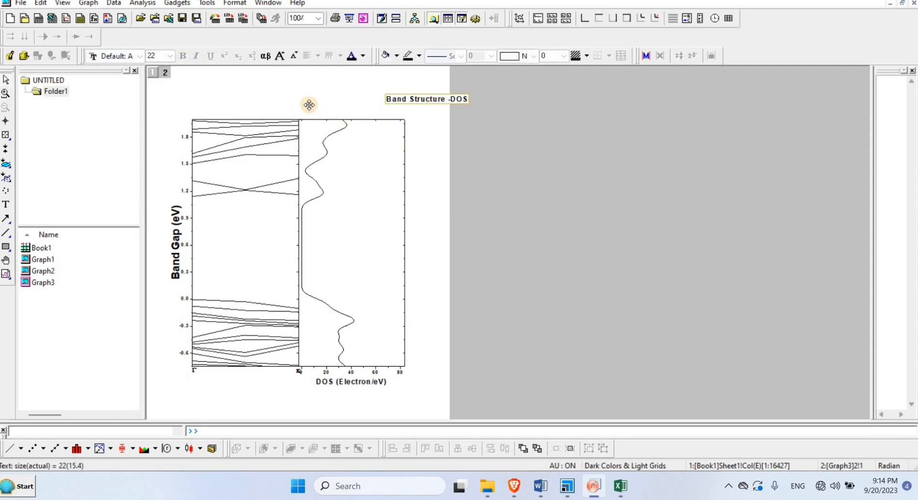
drag(307, 103, 306, 109)
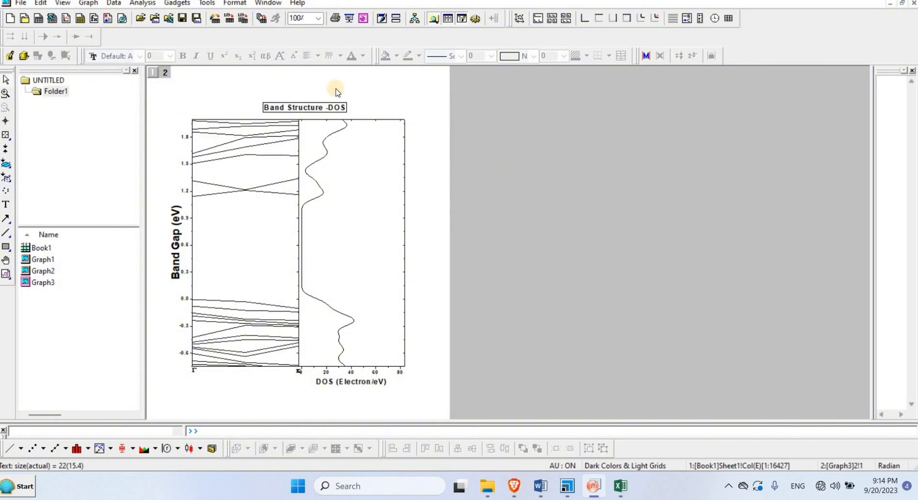
Bring up the Export Graphs dialog and choose GIF as the image type.
click(22, 4)
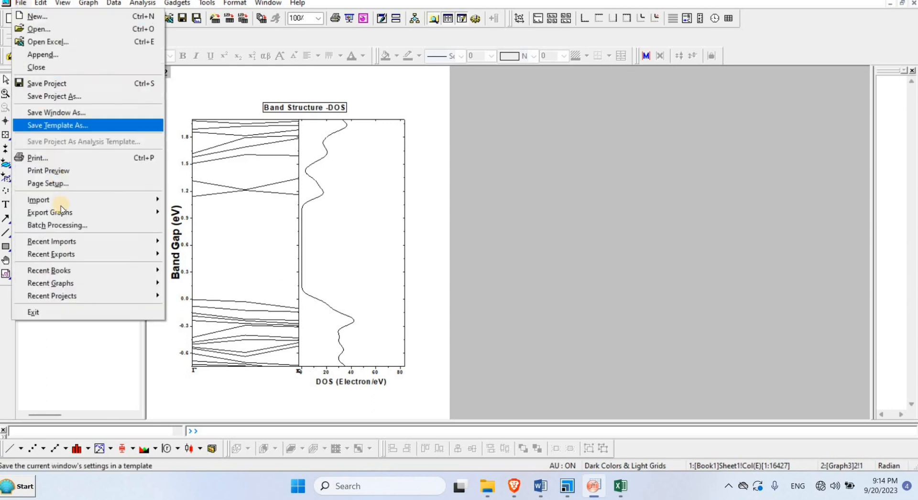
mouse_move(61, 214)
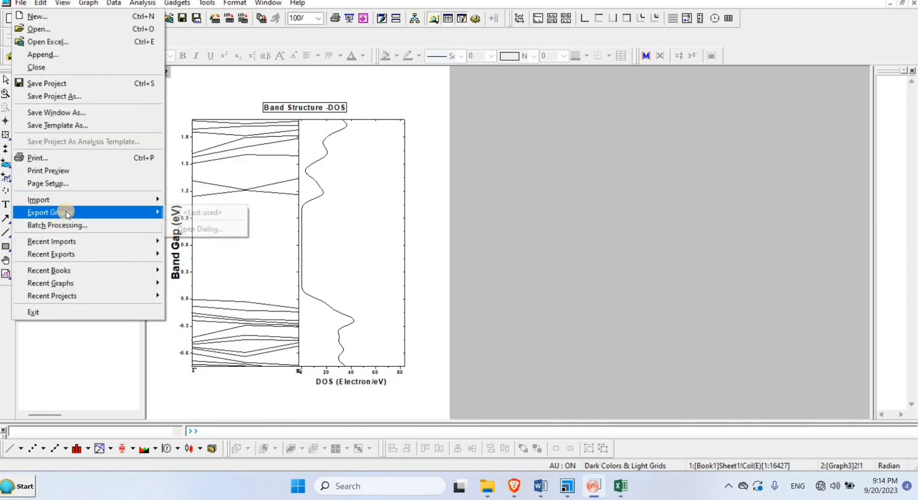
click(209, 231)
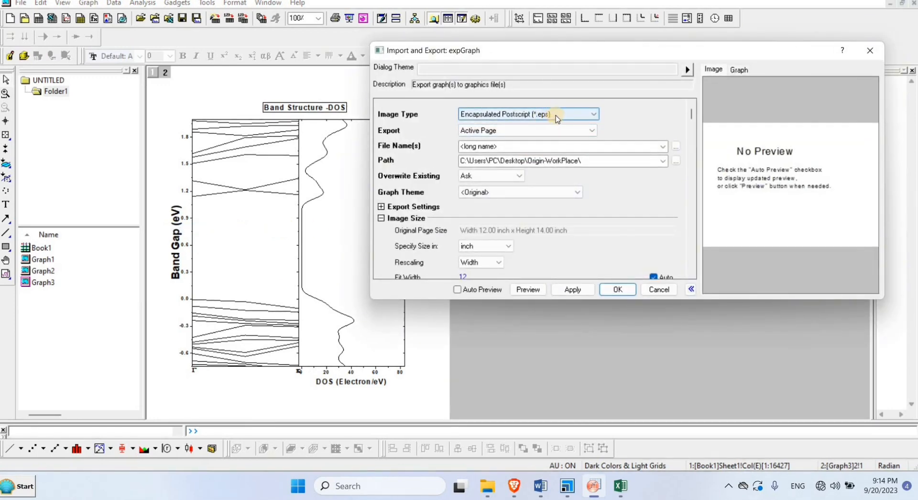
click(556, 115)
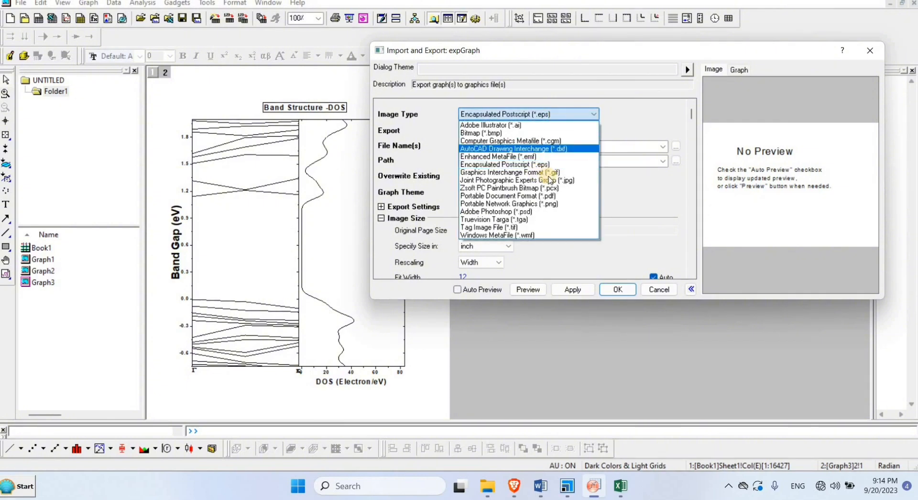
click(547, 172)
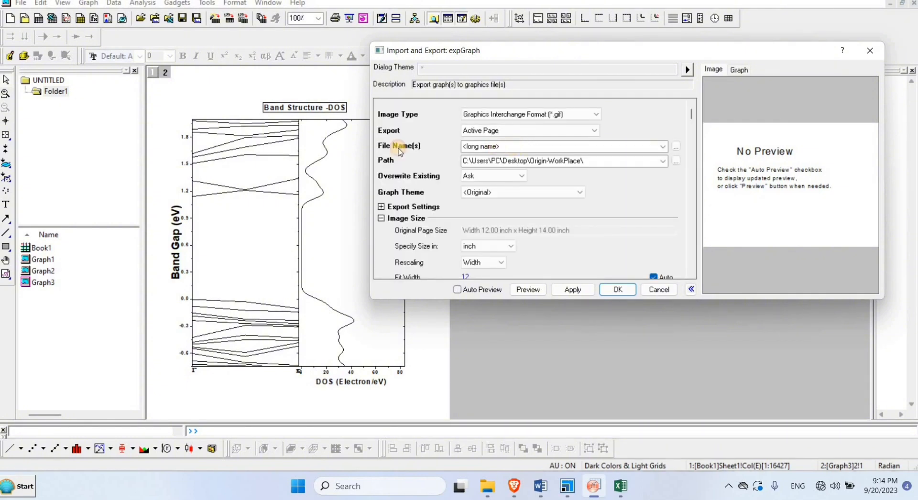
Enter BS-DOS as the export file name and confirm the export.
click(502, 146)
click(504, 144)
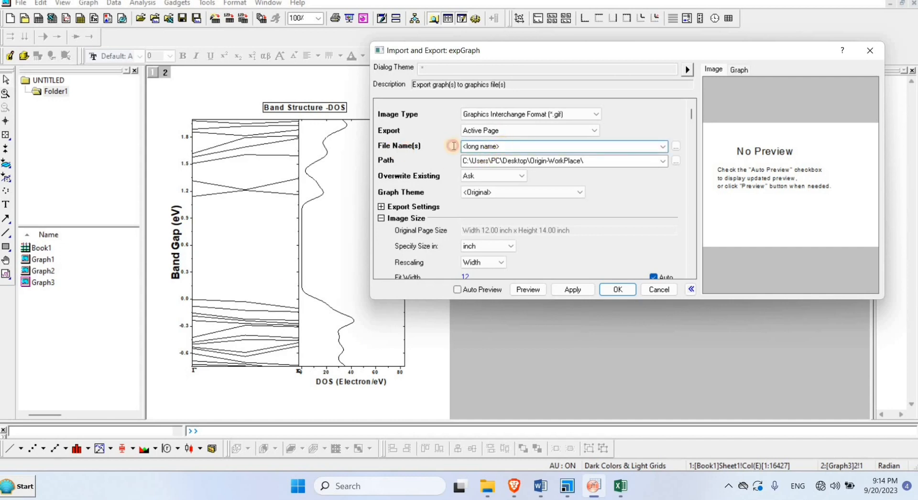
click(414, 149)
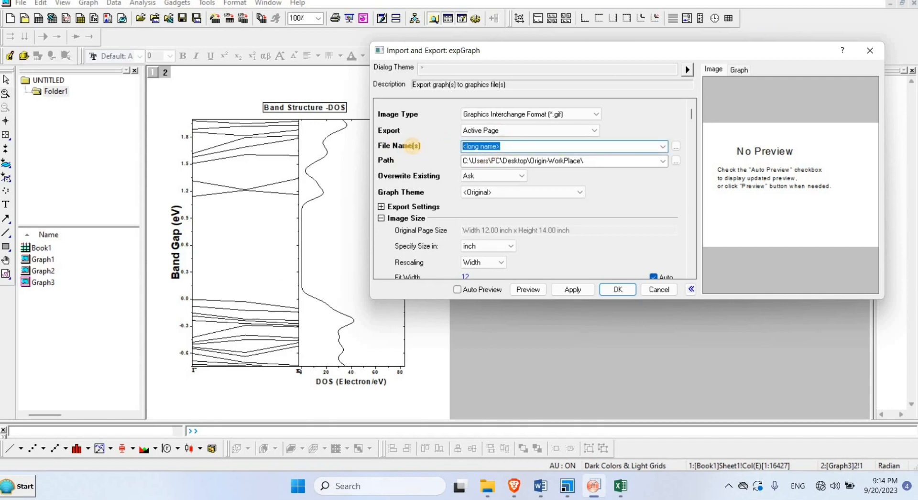
text(BS-DOS)
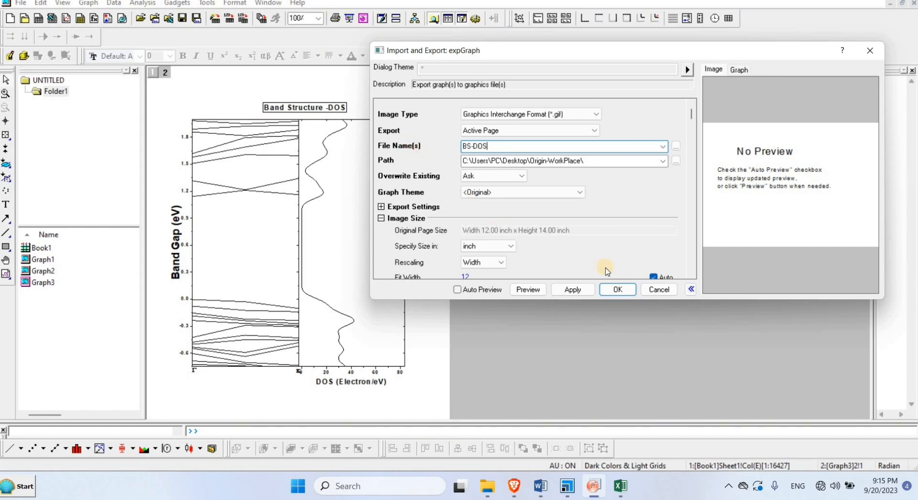
click(617, 291)
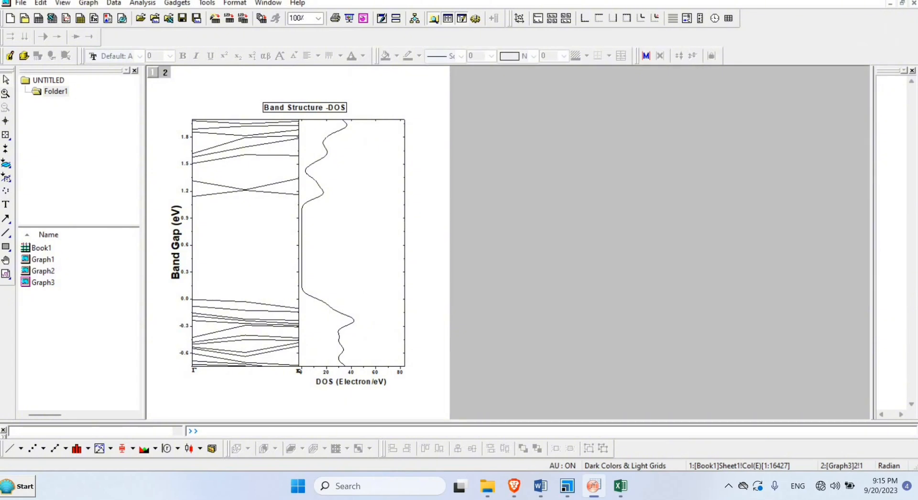
Drag BS-DOS.gif from the Origin-WorkPlace folder onto the desktop.
click(850, 2)
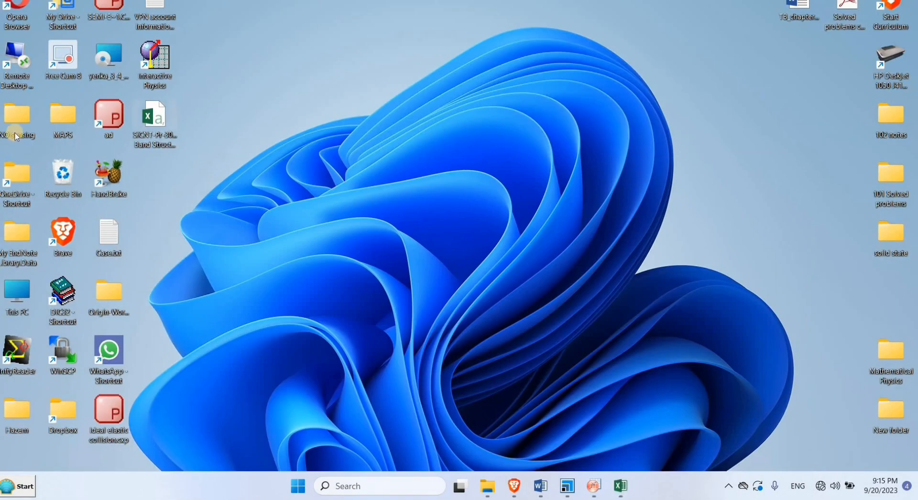
double_click(115, 290)
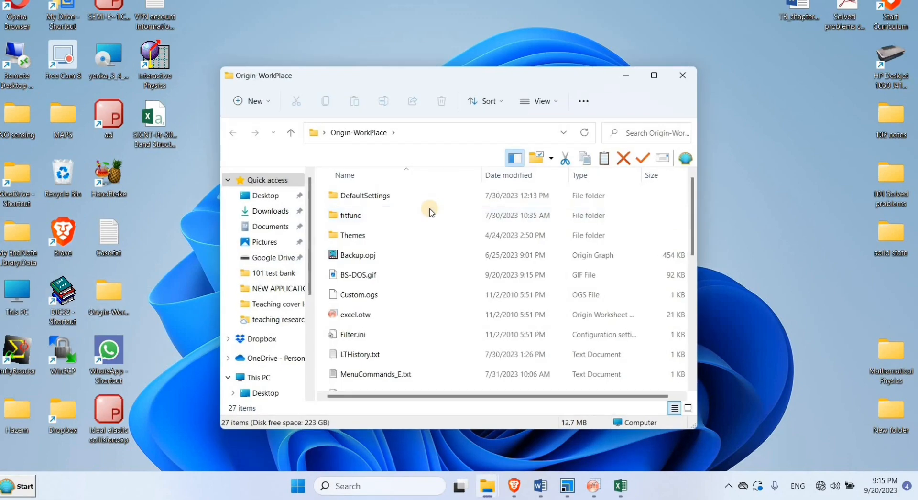
click(359, 275)
drag(711, 237, 740, 189)
drag(740, 189, 754, 177)
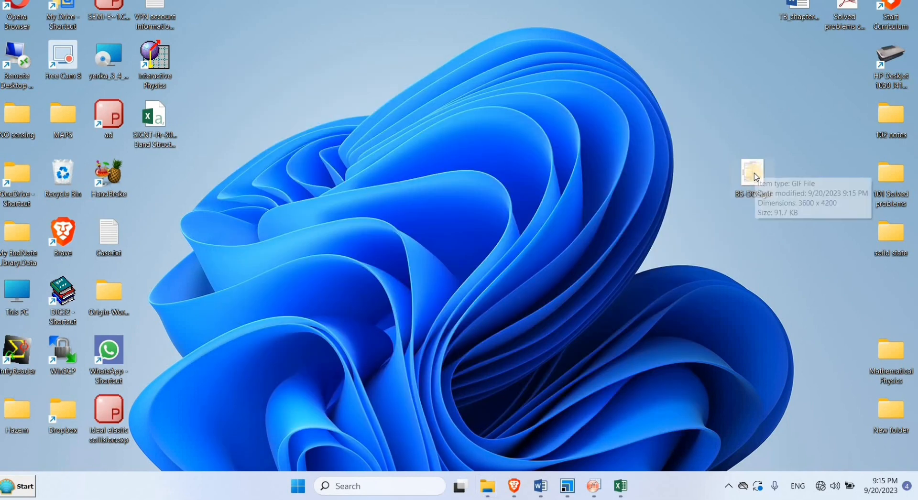
Open the desktop BS-DOS.gif with the Photos app.
double_click(753, 173)
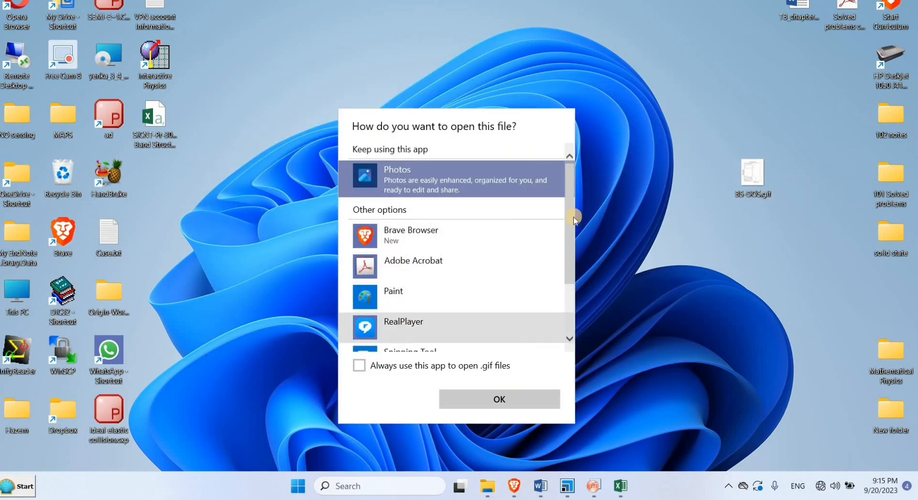
scroll(563, 261, down, 2)
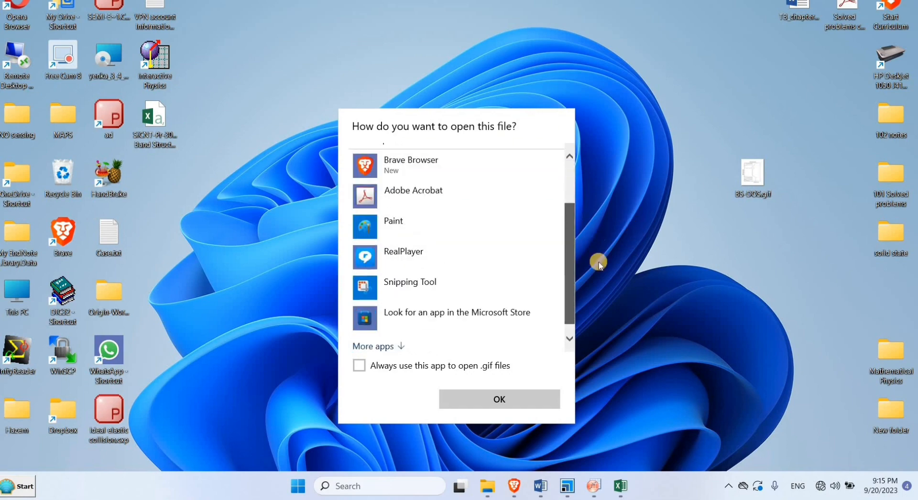
click(520, 391)
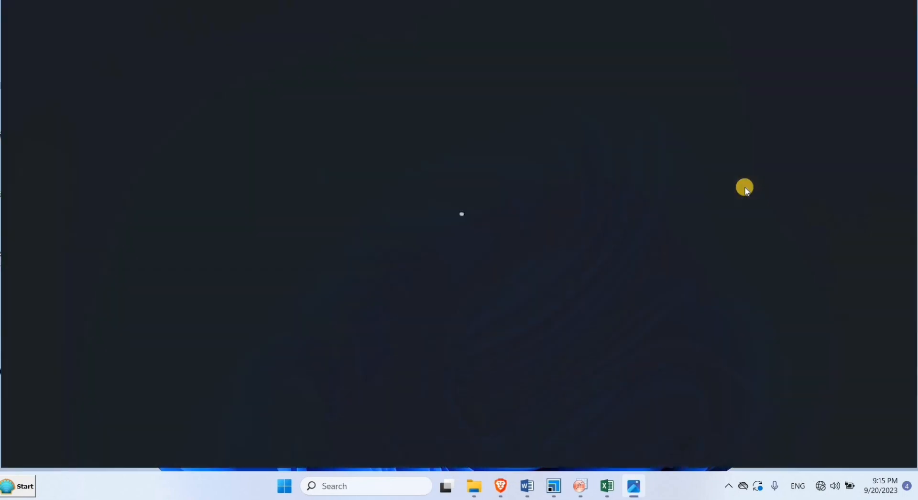
Close Photos and reopen BS-DOS.gif from the desktop via Open with > Photos.
click(894, 39)
click(905, 1)
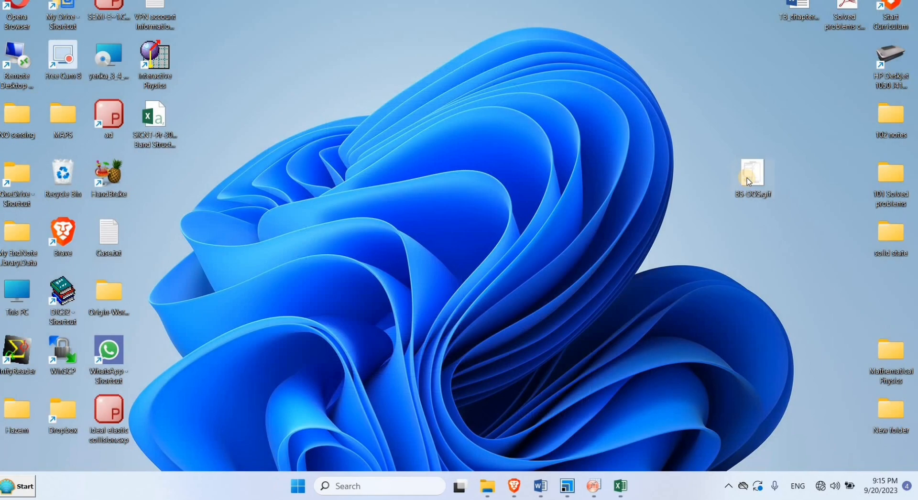
right_click(747, 178)
mouse_move(718, 240)
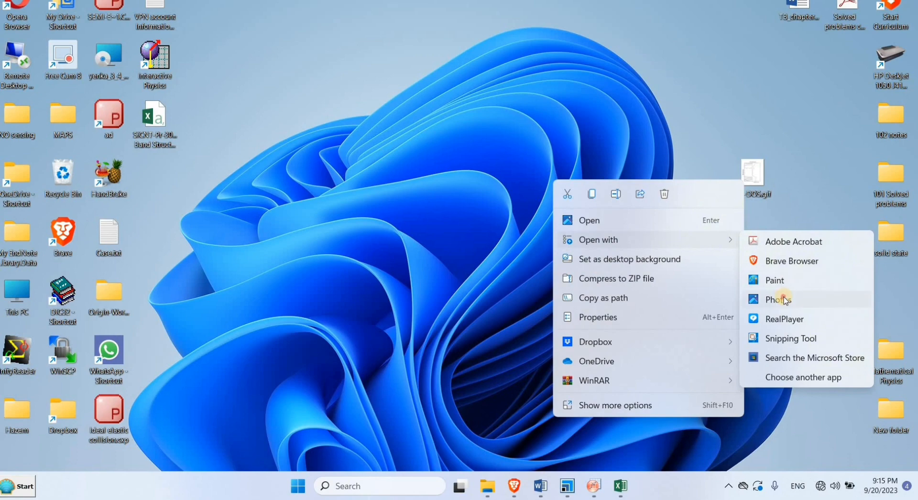
click(786, 300)
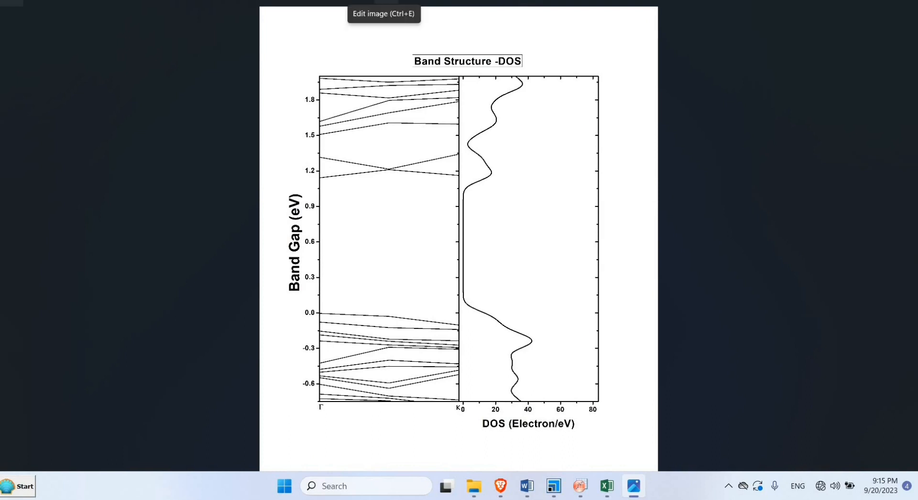
Crop the blank margins from the top, right, left and bottom of the graph image.
click(386, 1)
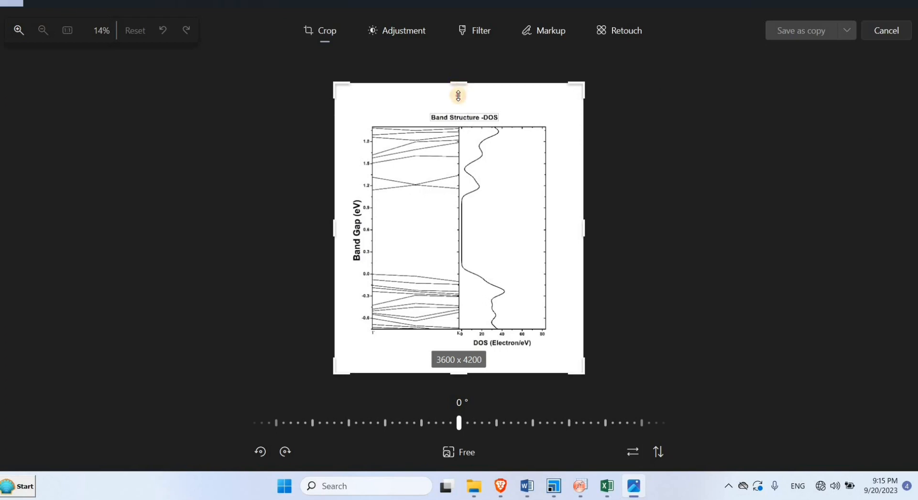
drag(457, 113, 460, 112)
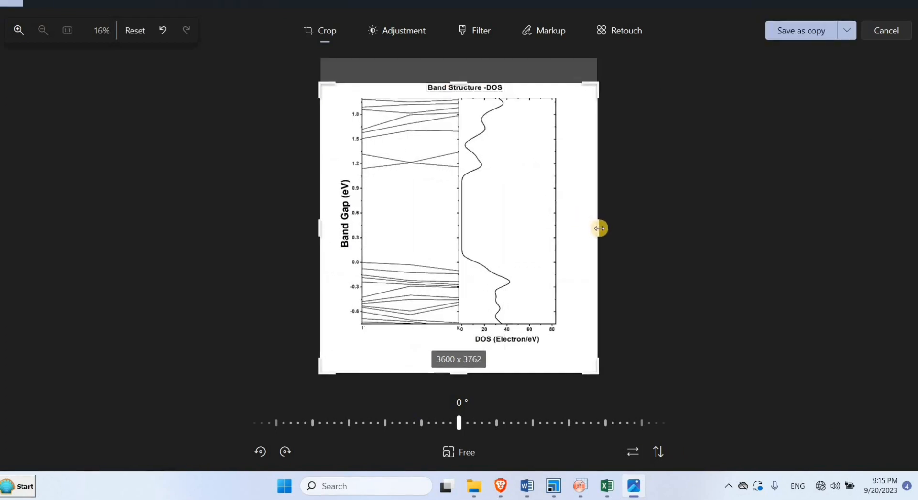
drag(576, 231, 561, 228)
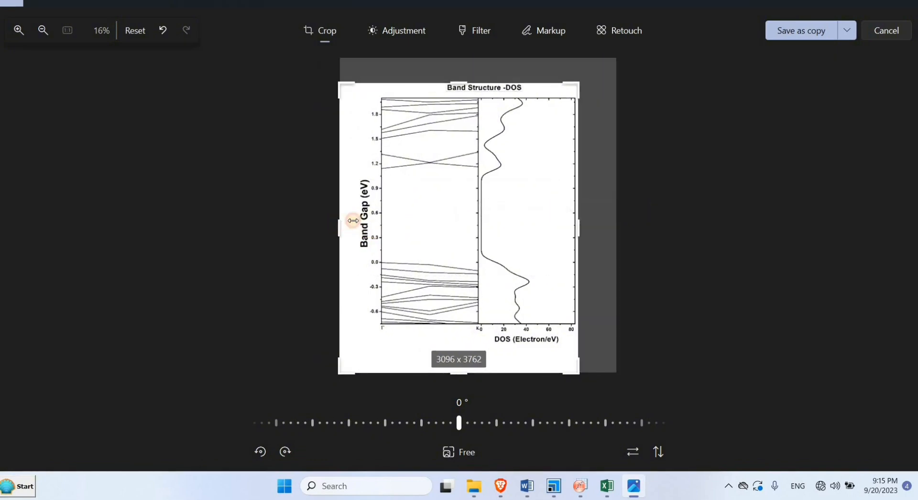
drag(354, 220, 371, 221)
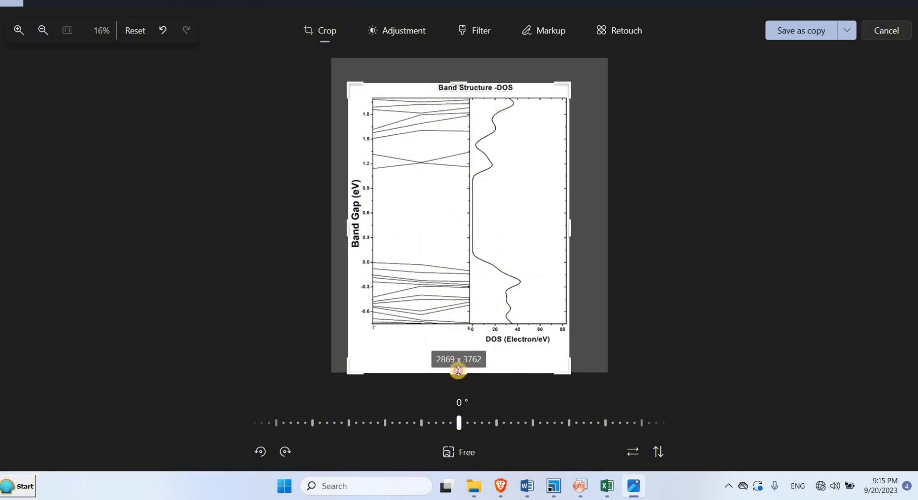
drag(464, 348, 465, 342)
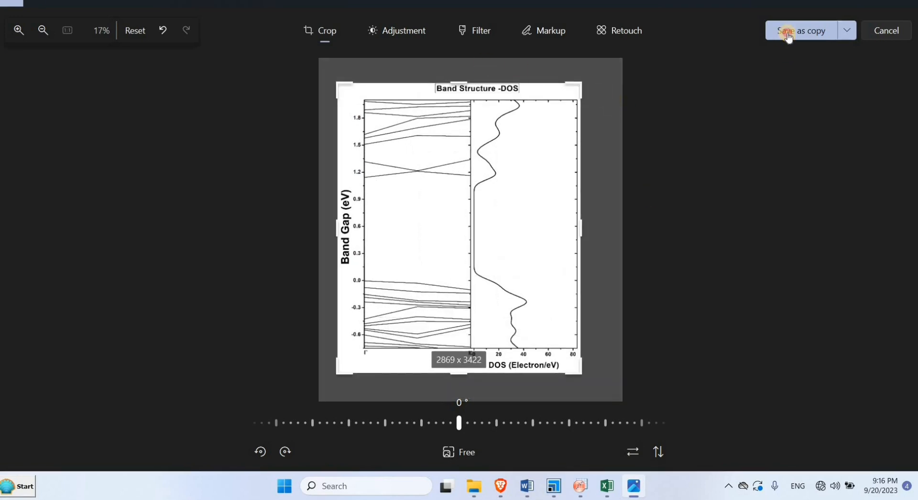
Save the cropped image over BS-DOS.gif, confirm the replacement, and minimize Photos.
click(788, 35)
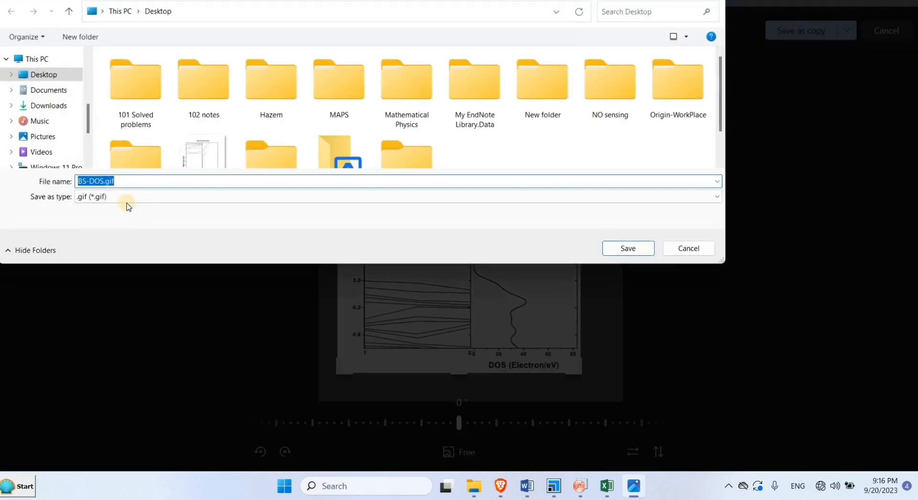
click(617, 249)
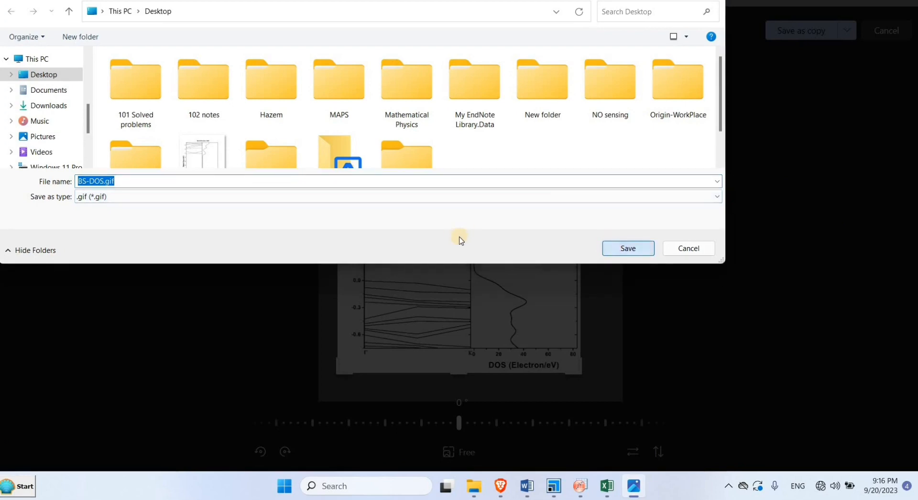
click(486, 232)
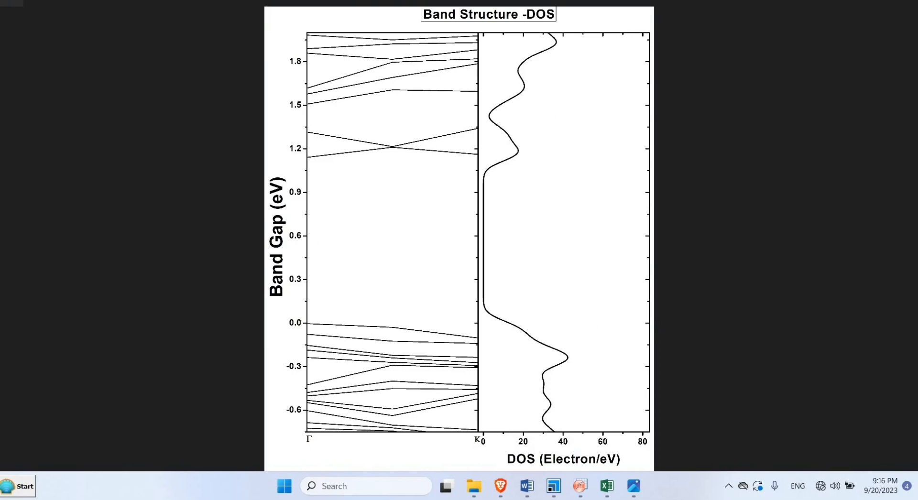
click(849, 0)
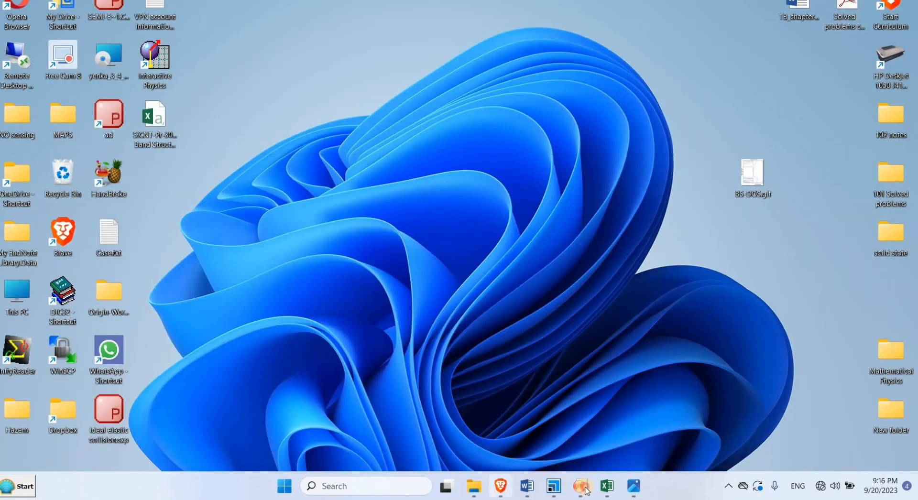
Restore Origin and save the project on the Desktop as BS-DOS-1.opj.
click(585, 489)
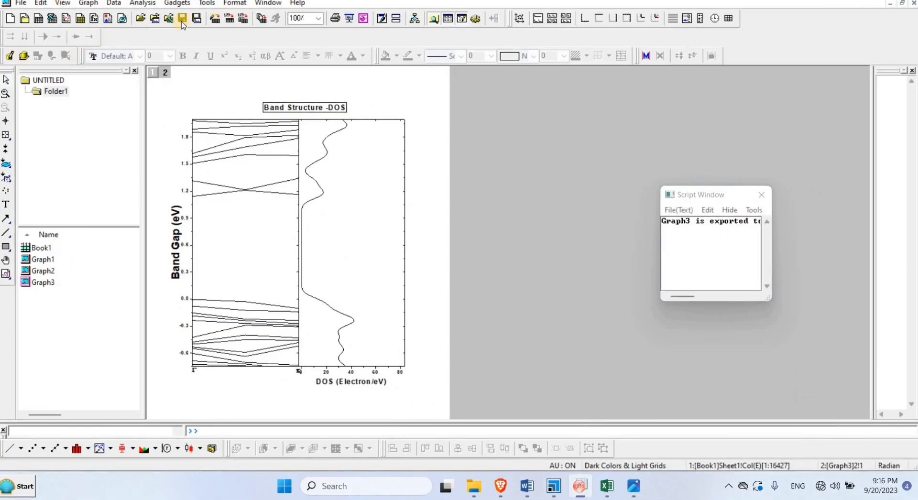
click(183, 20)
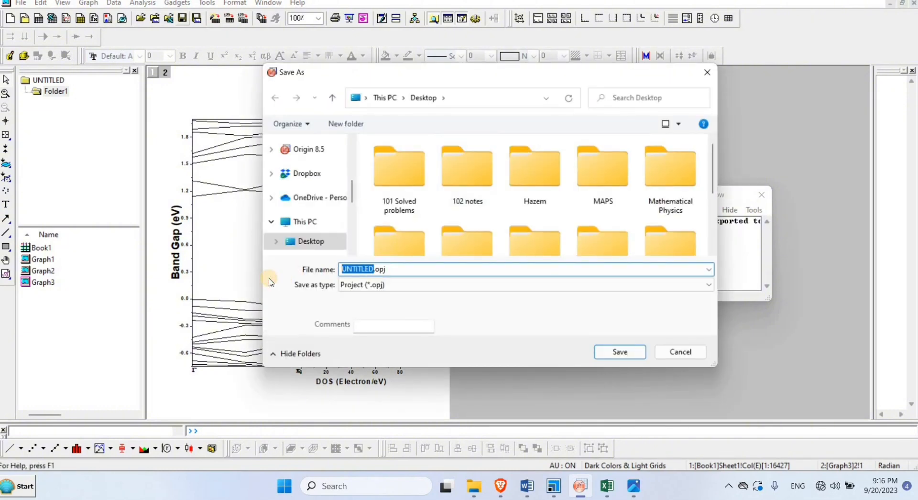
text(BS-DOS-1)
click(618, 353)
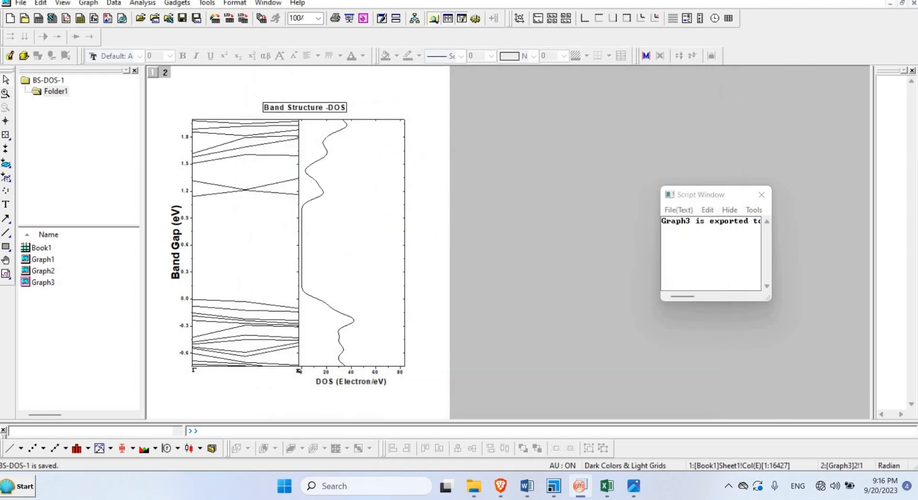
Duplicate BS-DOS-1.opj on the desktop by copying and pasting it.
key(super+d)
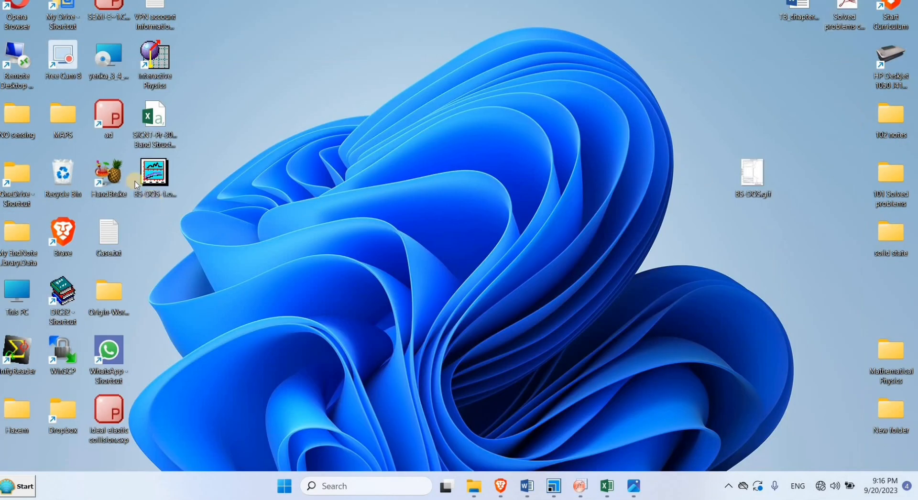
right_click(163, 179)
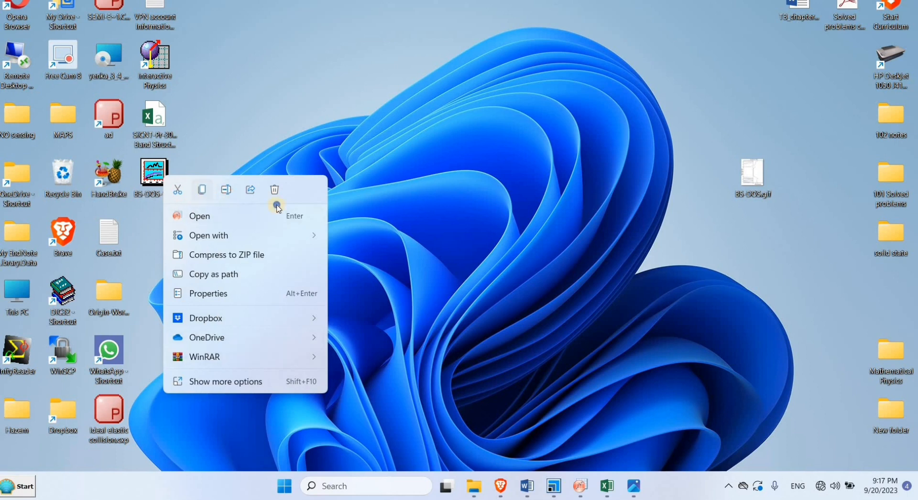
click(302, 217)
right_click(287, 184)
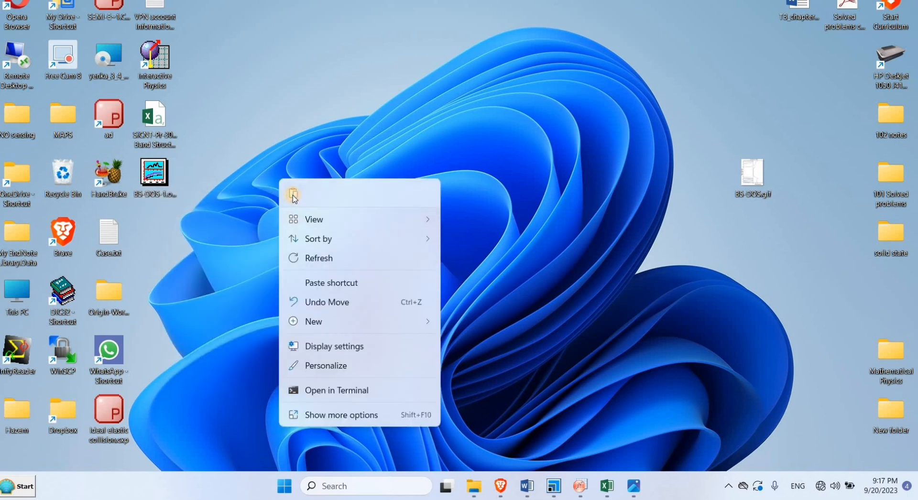
click(160, 293)
key(ctrl+v)
Rename the pasted copy to BS-DOS-2.opj.
right_click(157, 236)
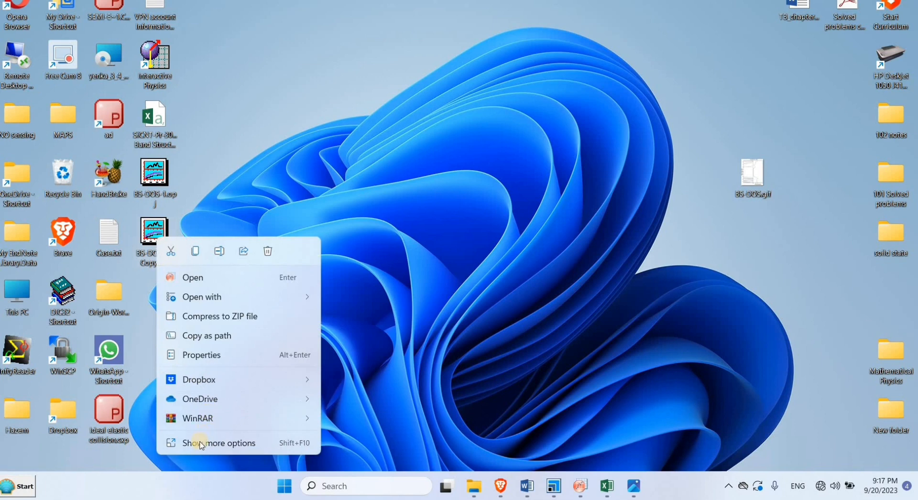
click(219, 251)
drag(164, 254, 158, 263)
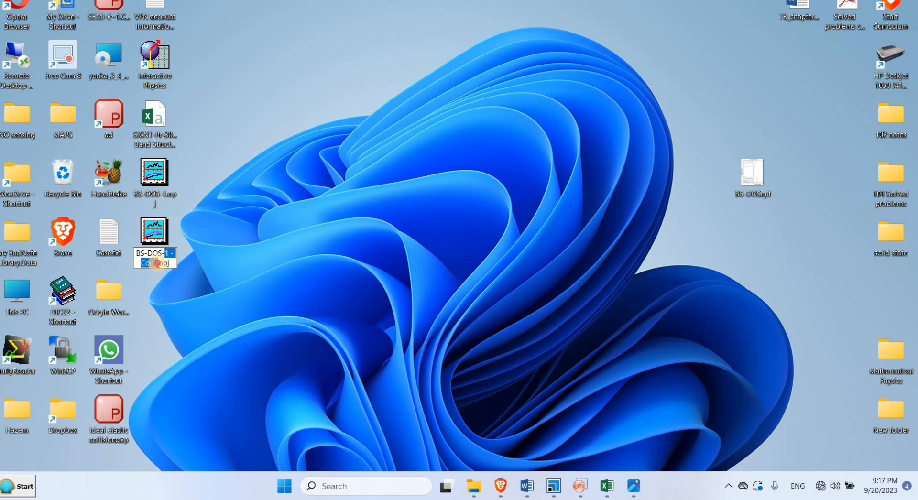
text(2)
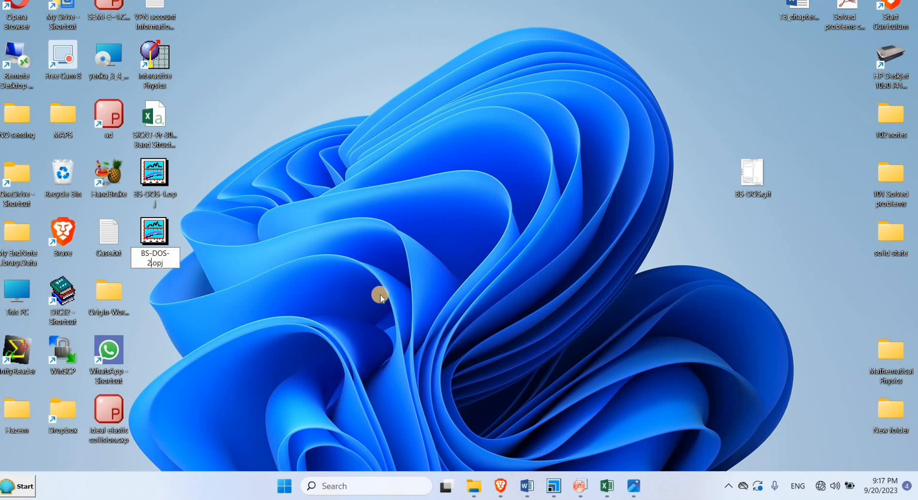
click(188, 292)
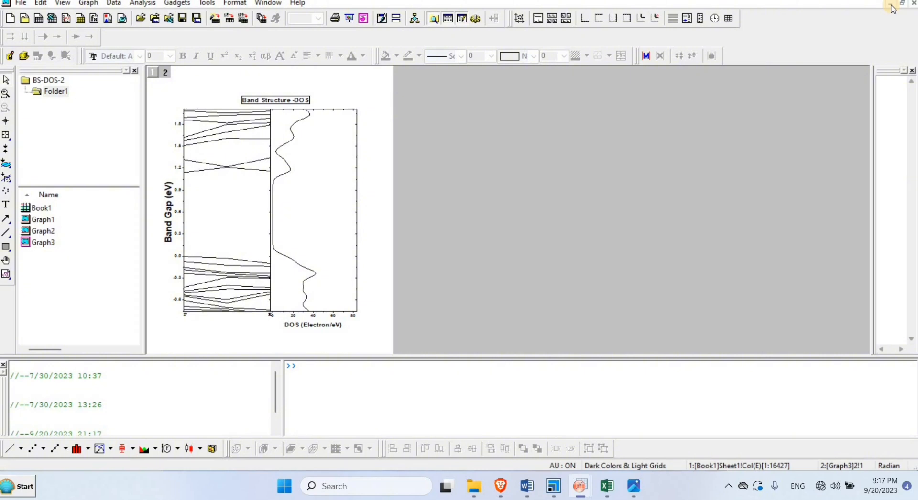
click(890, 4)
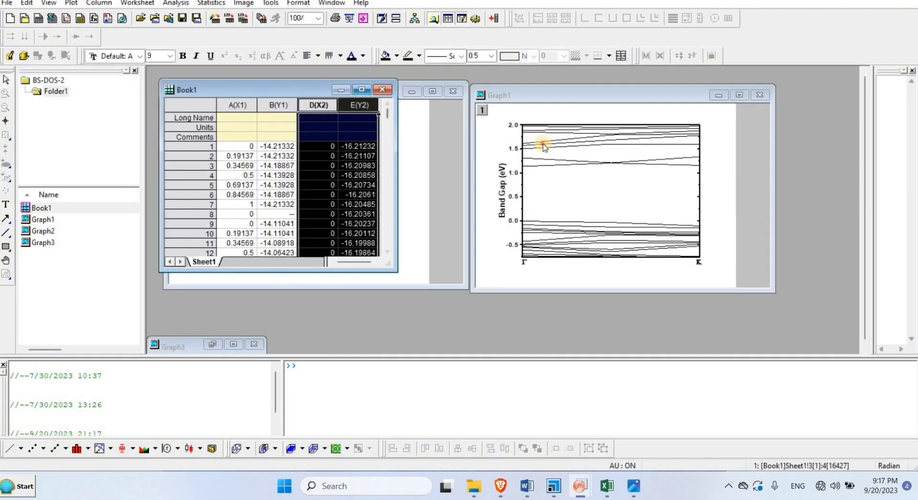
click(371, 85)
click(192, 112)
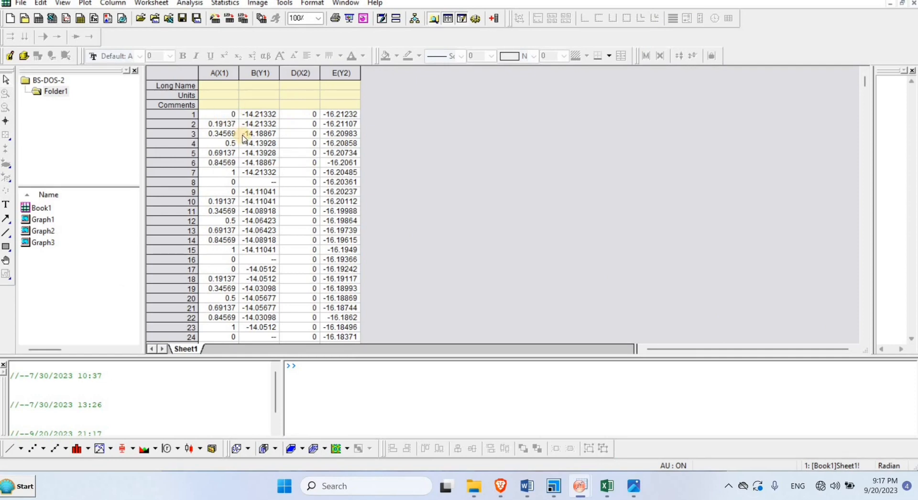
click(891, 4)
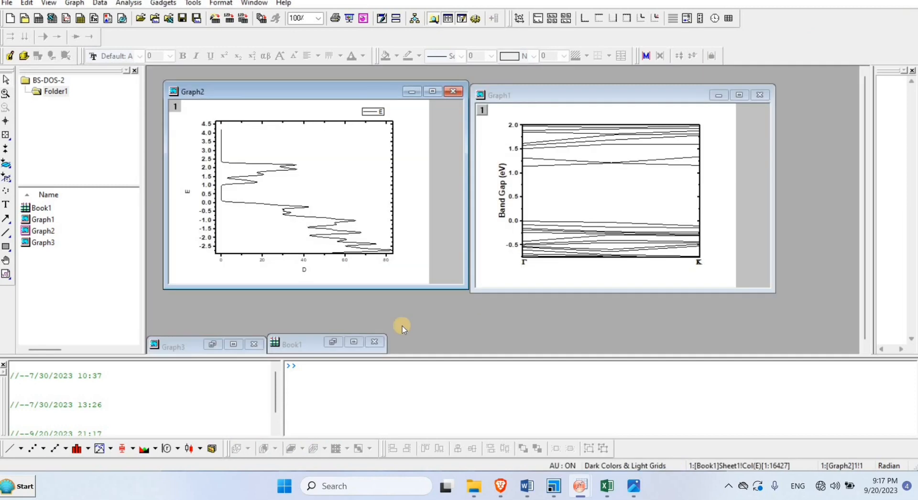
click(232, 344)
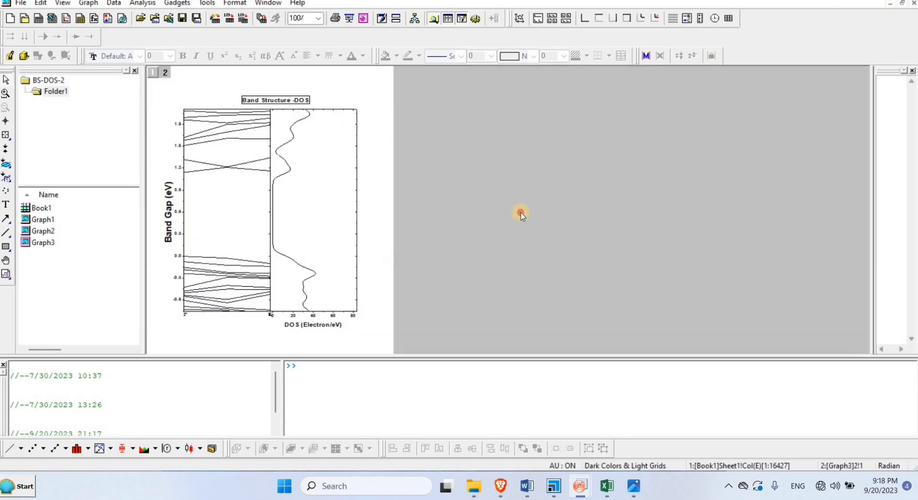